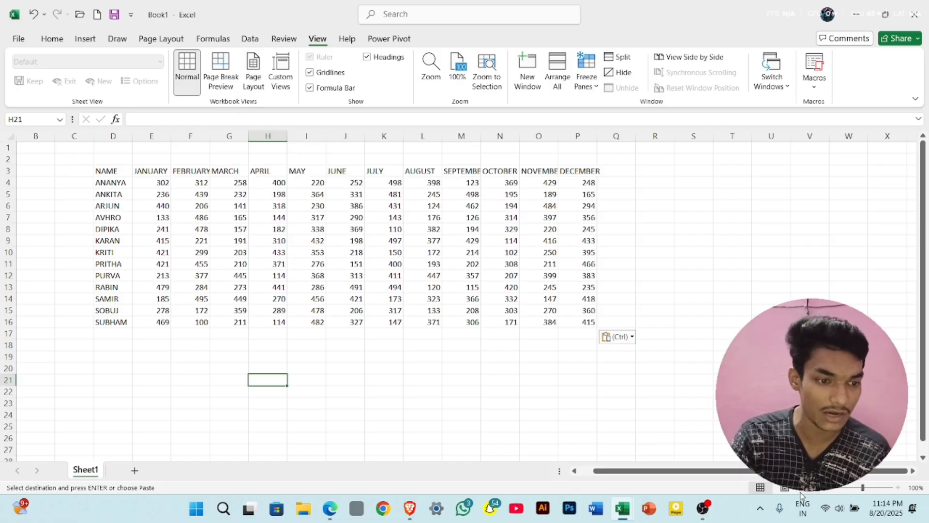
Compare the sales table's page division in Page Layout view with its appearance in Normal view
click(258, 78)
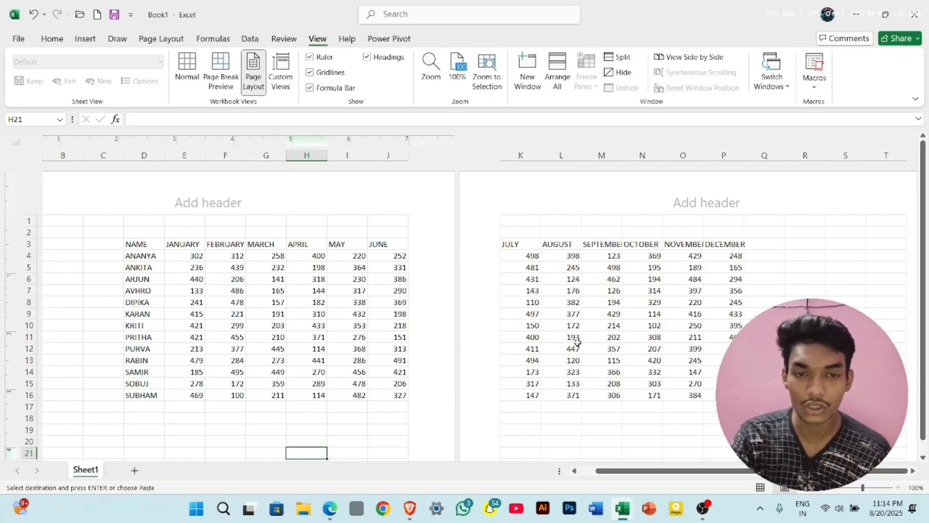
scroll(577, 343, down, 3)
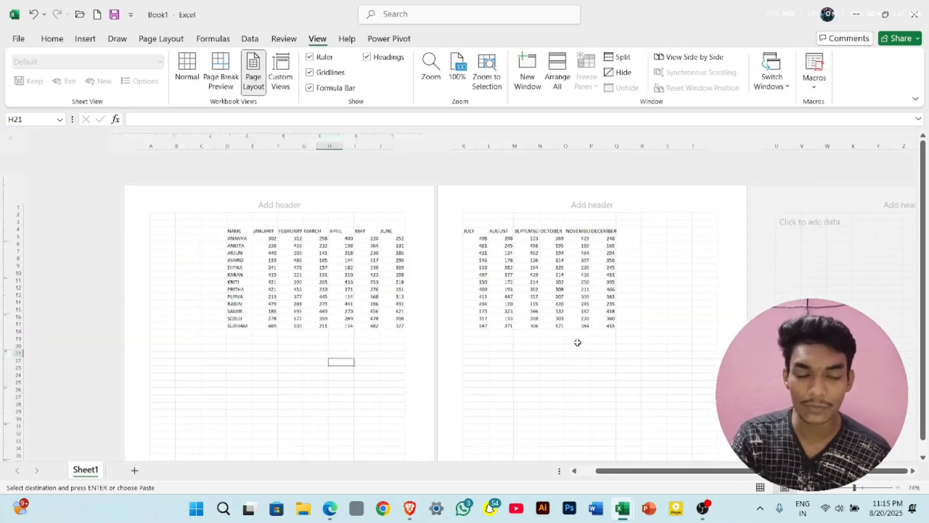
scroll(578, 343, down, 2)
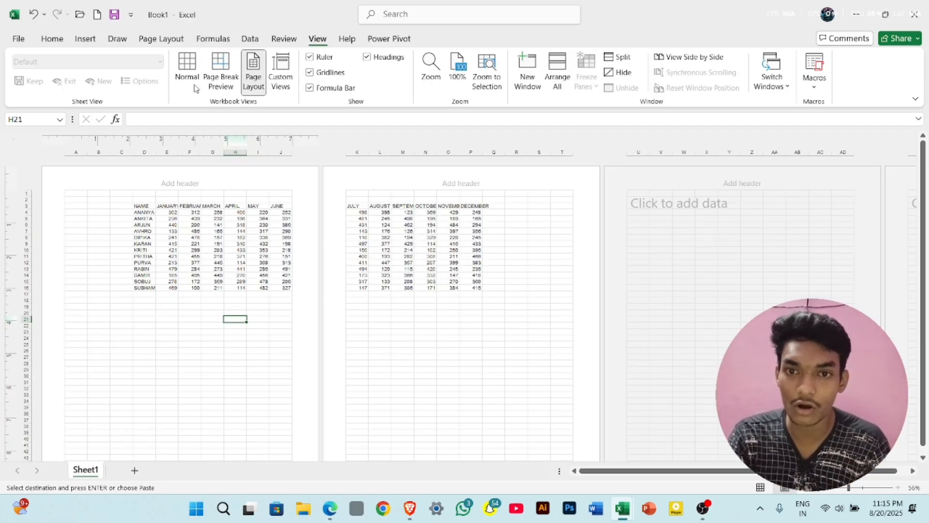
click(187, 73)
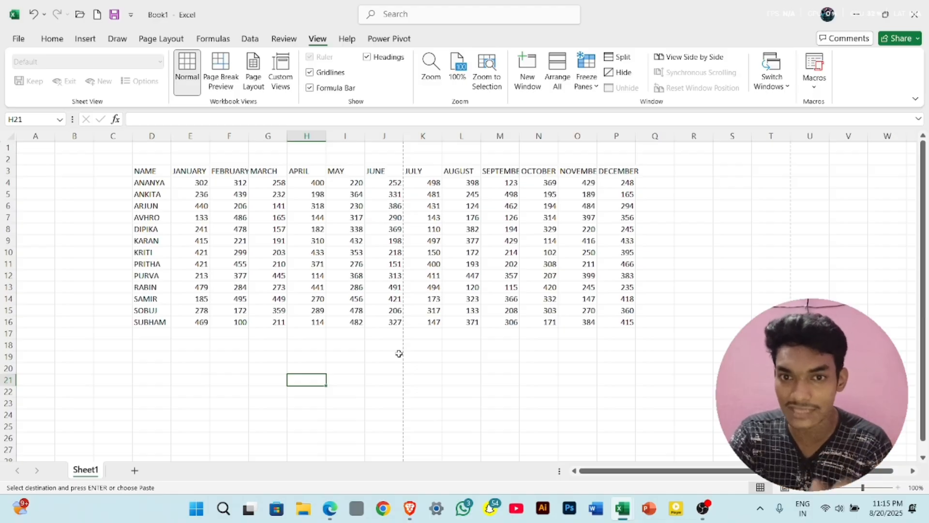
click(255, 82)
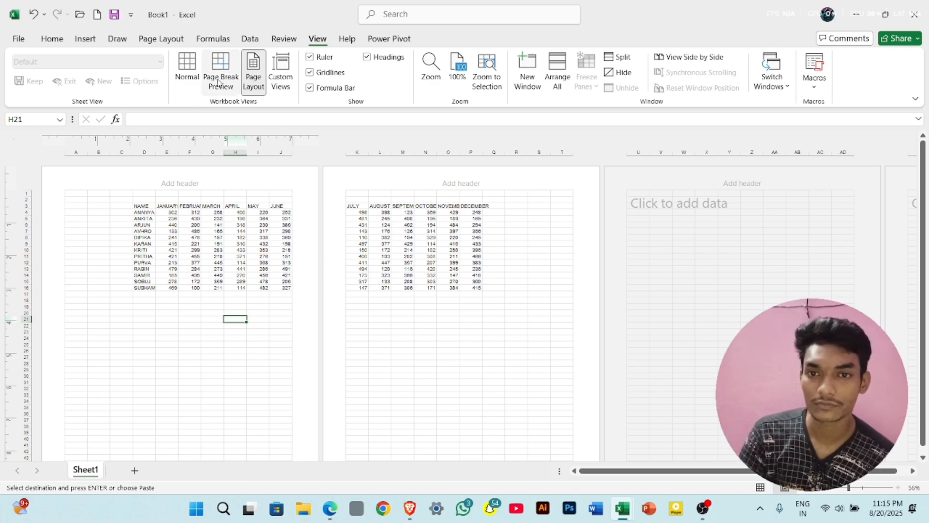
click(187, 72)
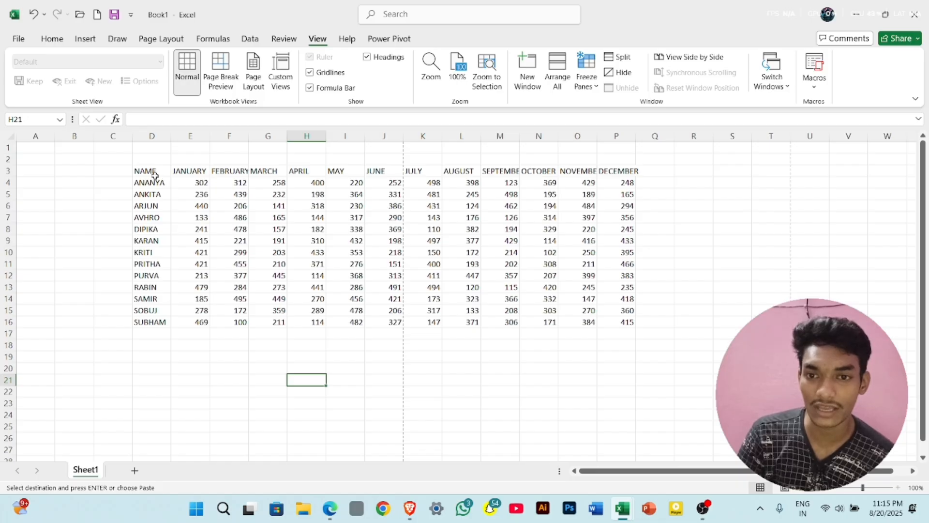
Select the whole table D3:P16, check its page divisions in Page Break Preview, and return to Normal view
drag(155, 175, 612, 330)
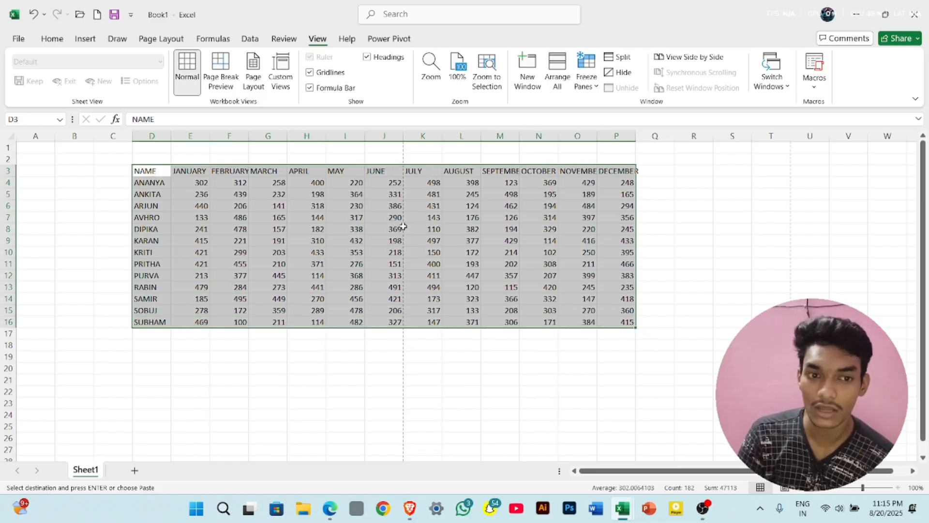
click(230, 82)
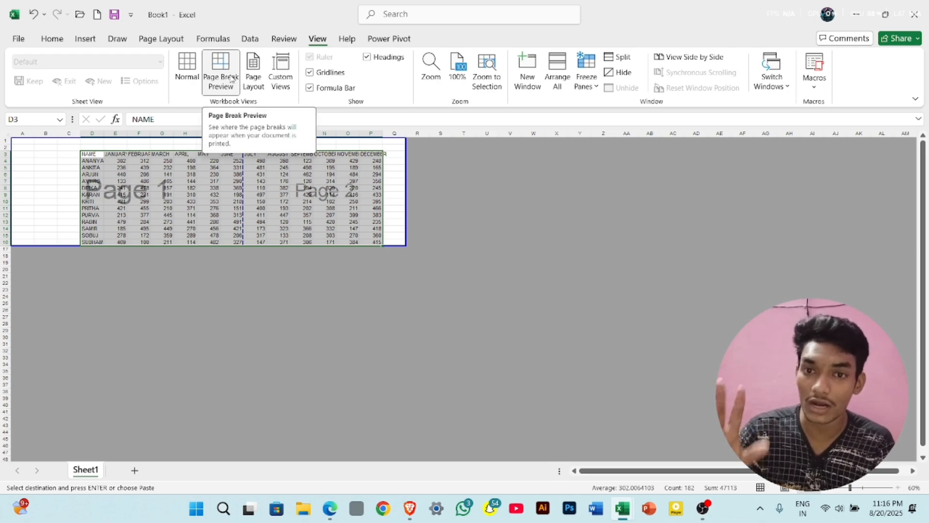
click(231, 79)
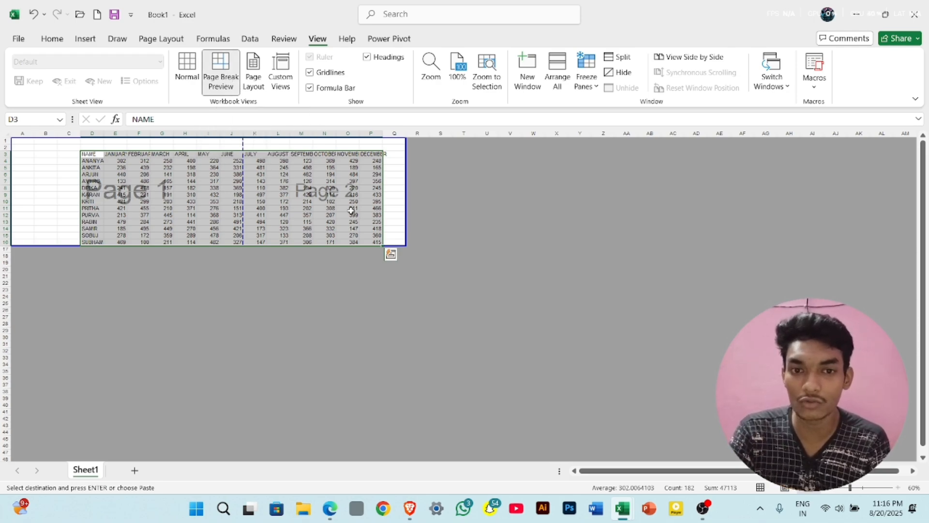
click(187, 71)
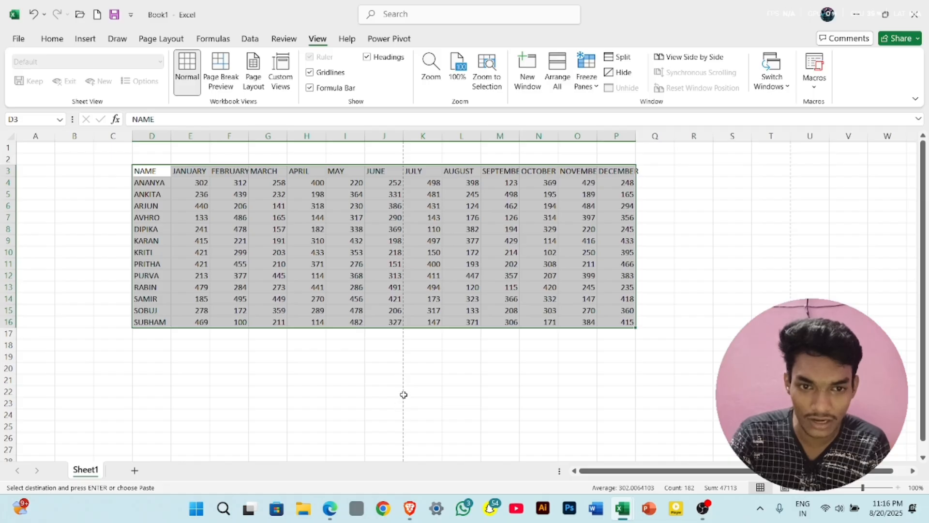
scroll(342, 254, down, 3)
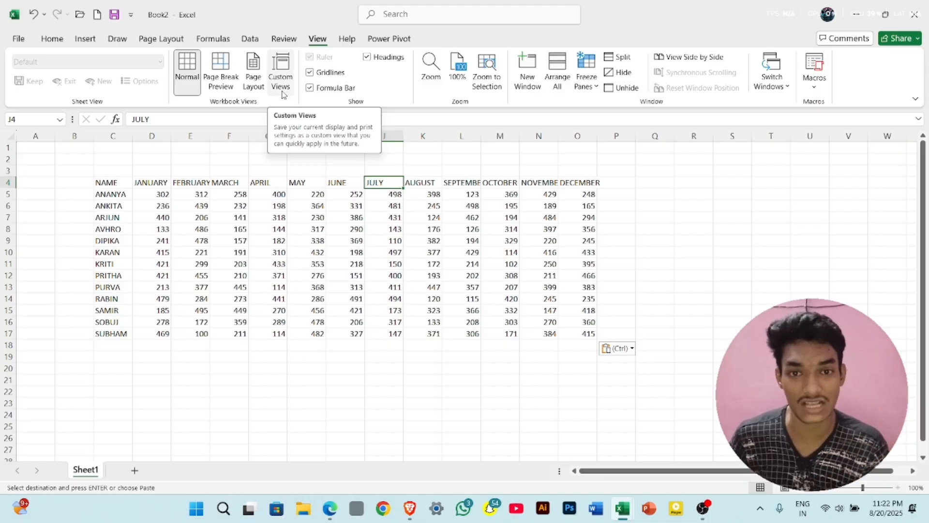
Select the NAME header cell C4 and save the full sheet as a custom view named "original sheet"
click(123, 188)
click(281, 73)
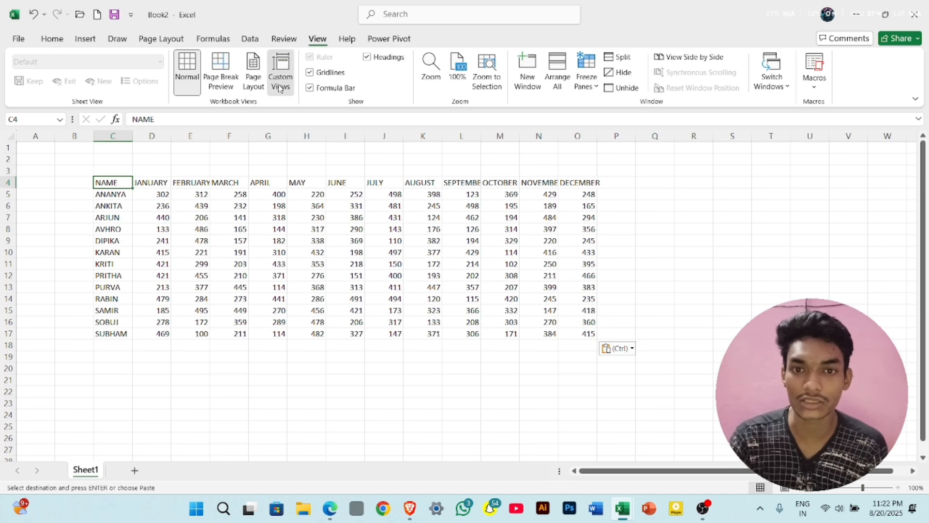
click(678, 180)
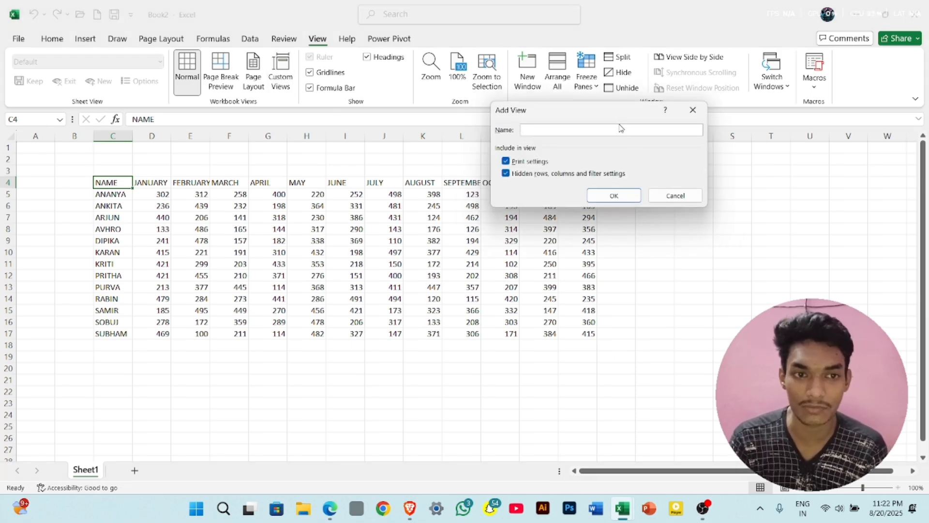
text(c)
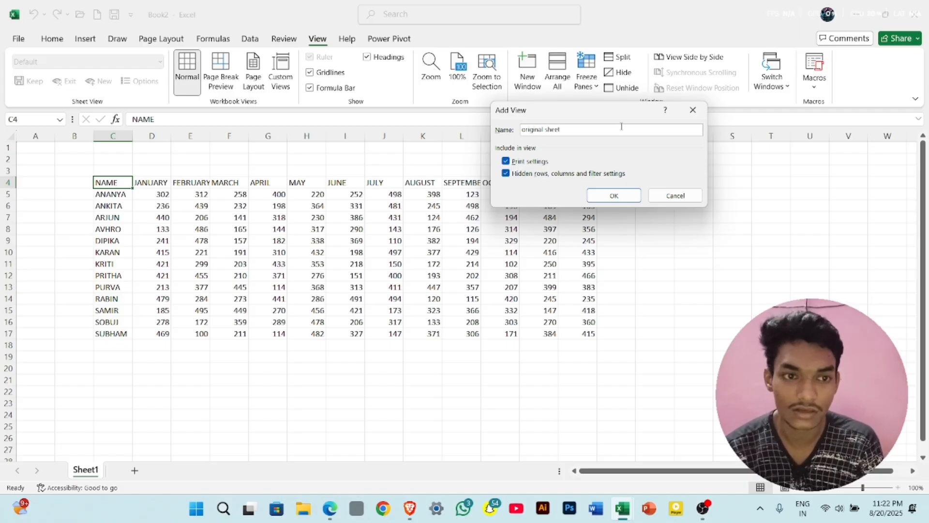
click(615, 195)
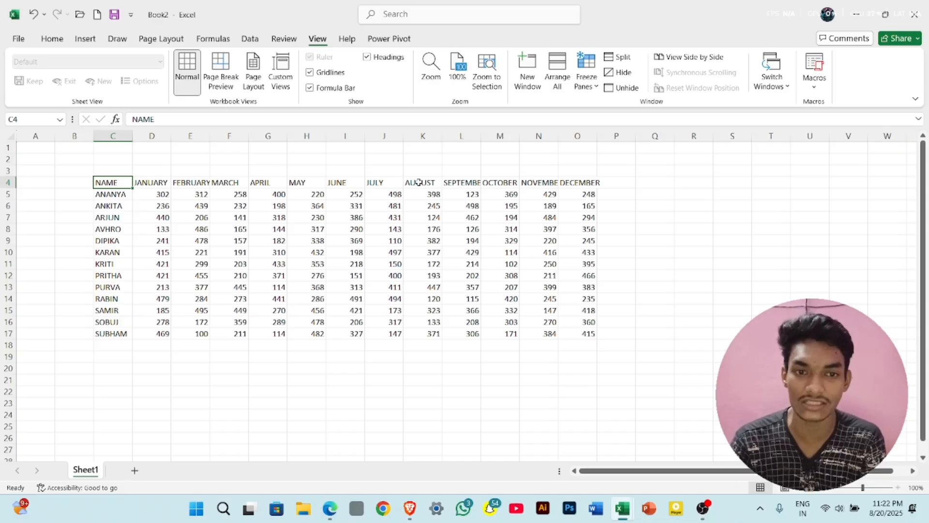
Hide the AUGUST through DECEMBER columns, K to O
drag(419, 182, 594, 333)
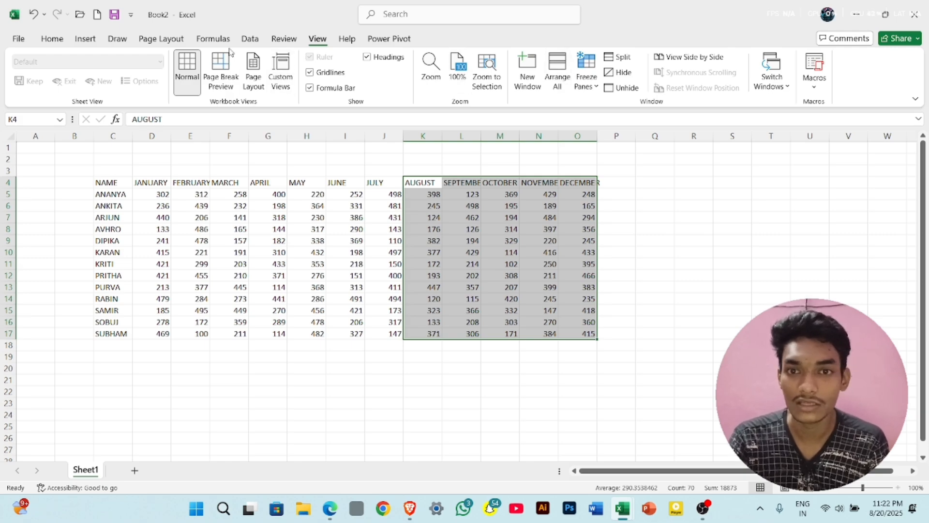
click(55, 39)
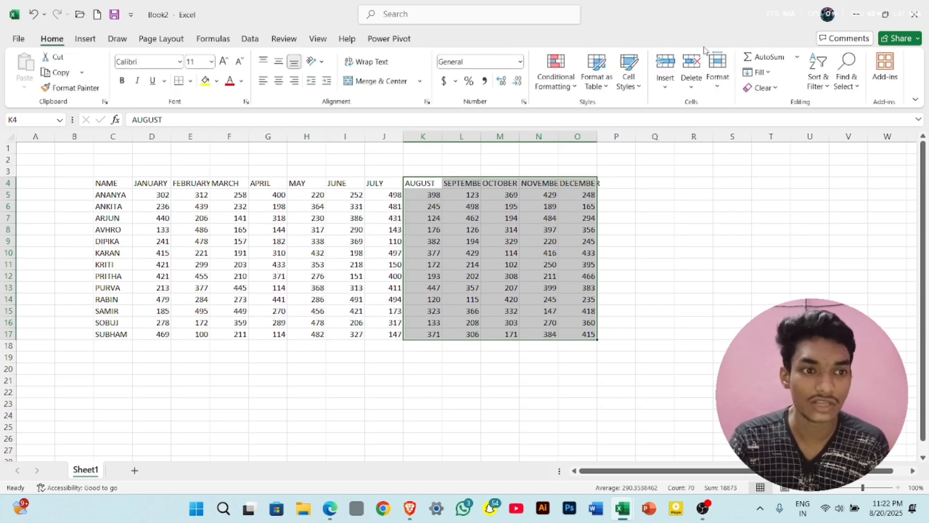
click(719, 89)
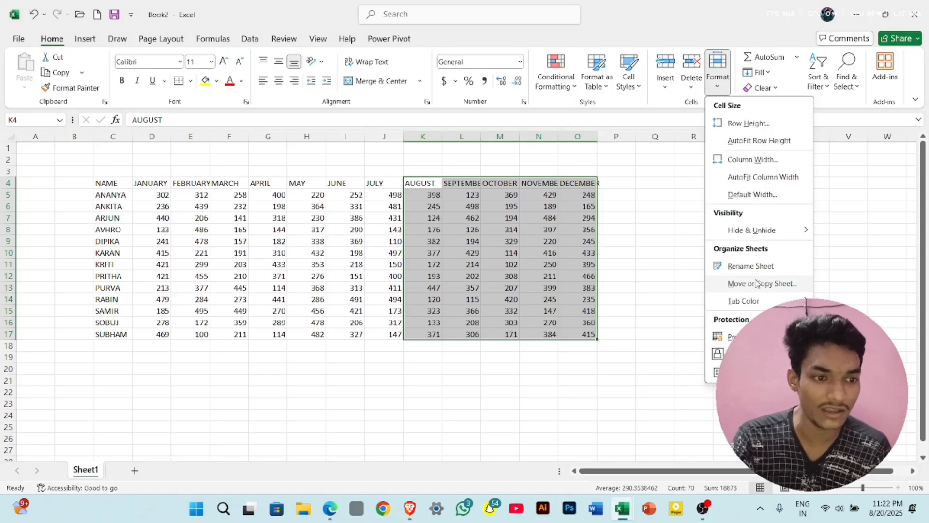
mouse_move(771, 232)
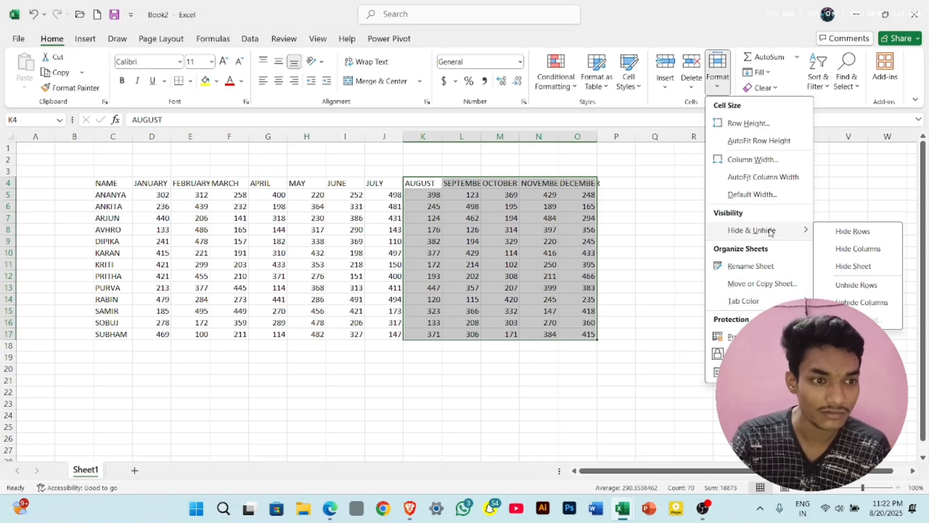
click(856, 249)
click(465, 364)
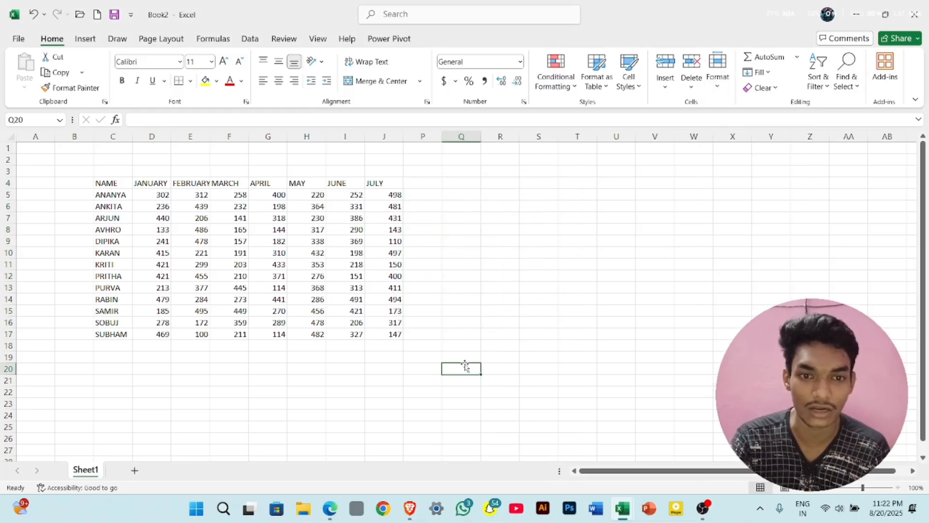
Select cell C5 and save the sheet with its hidden columns as a custom view named "showing sheet"
click(131, 194)
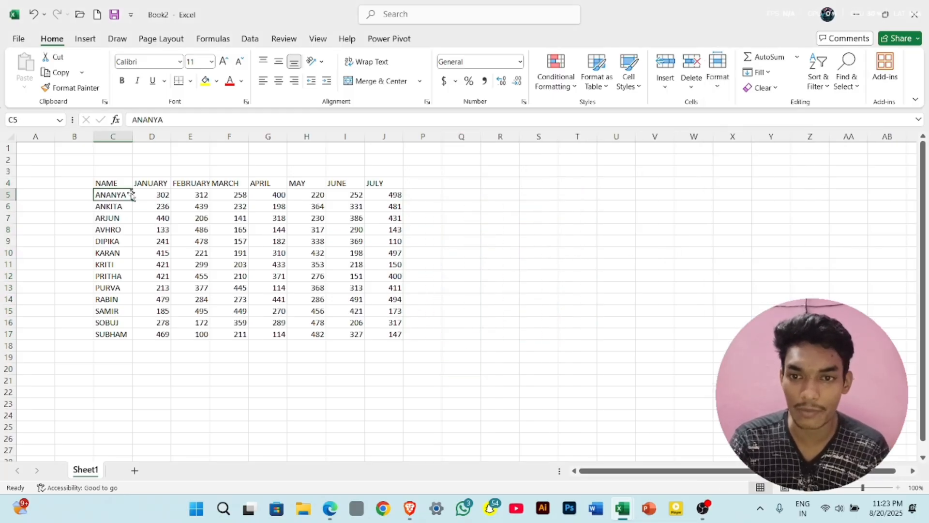
click(318, 38)
click(281, 66)
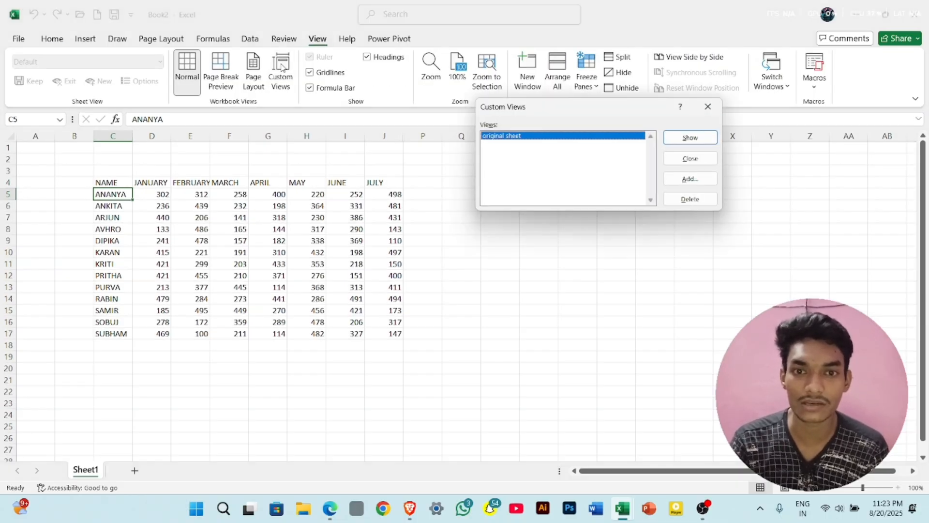
click(686, 179)
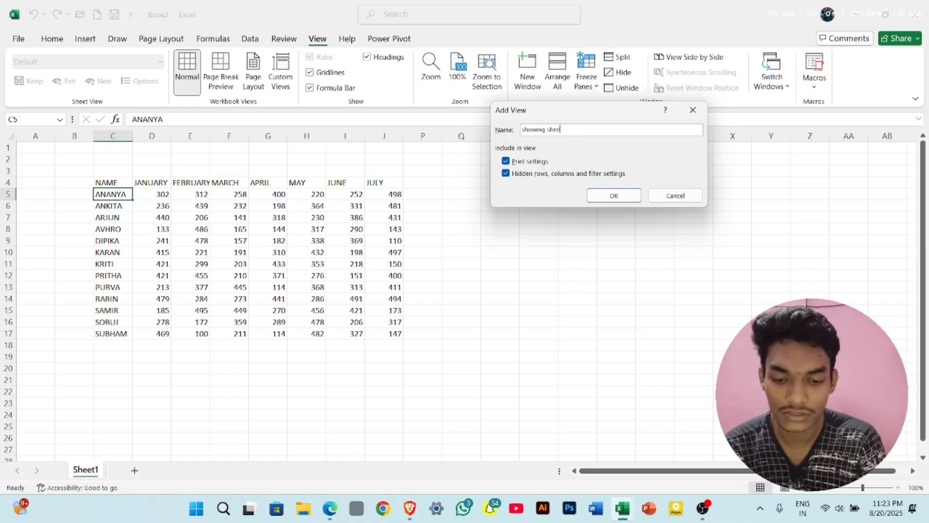
click(612, 195)
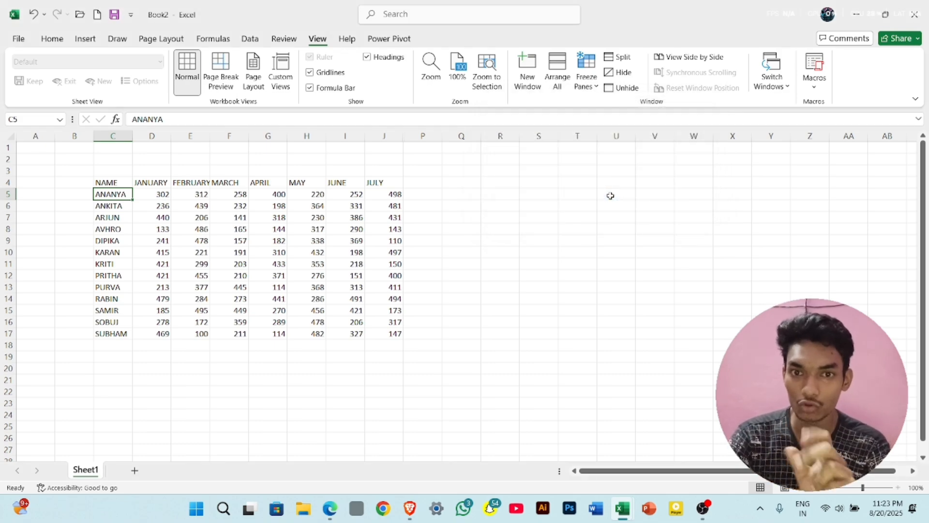
Show the "original sheet" custom view and switch back to the "showing sheet" view
click(290, 93)
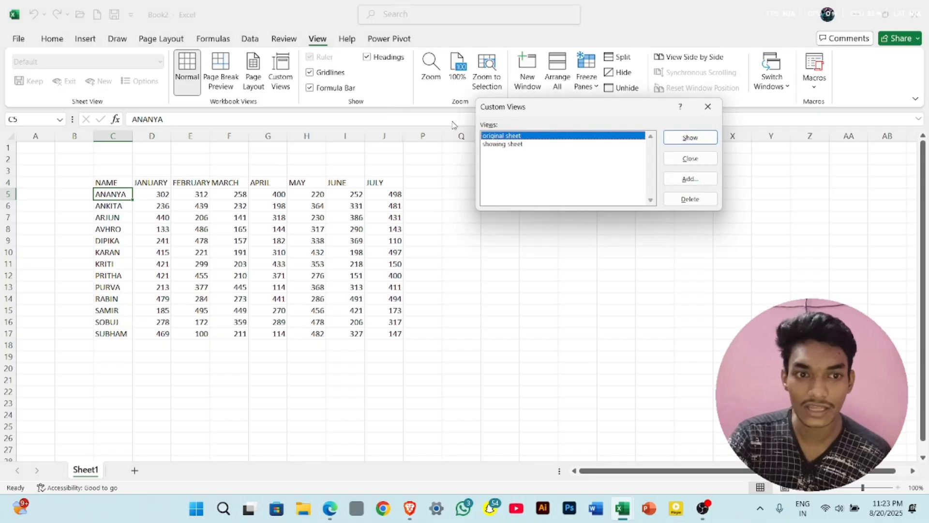
click(688, 139)
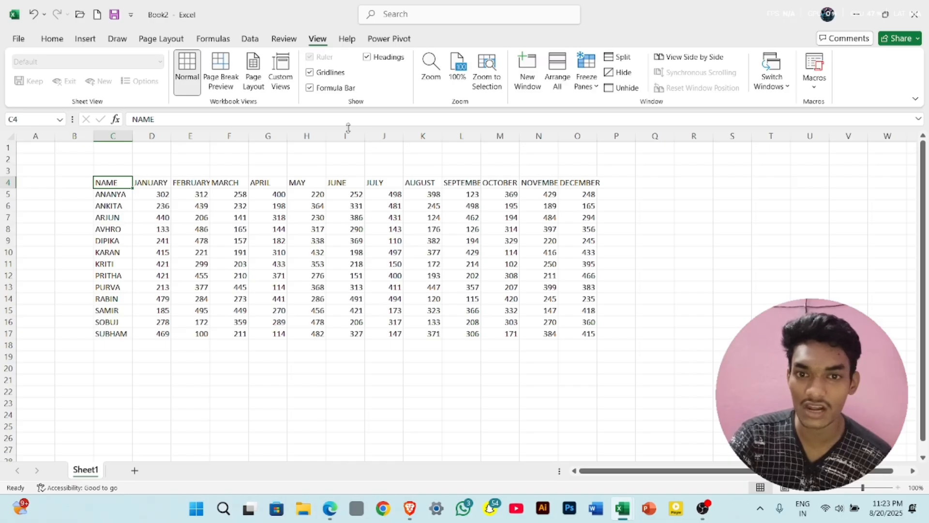
click(283, 82)
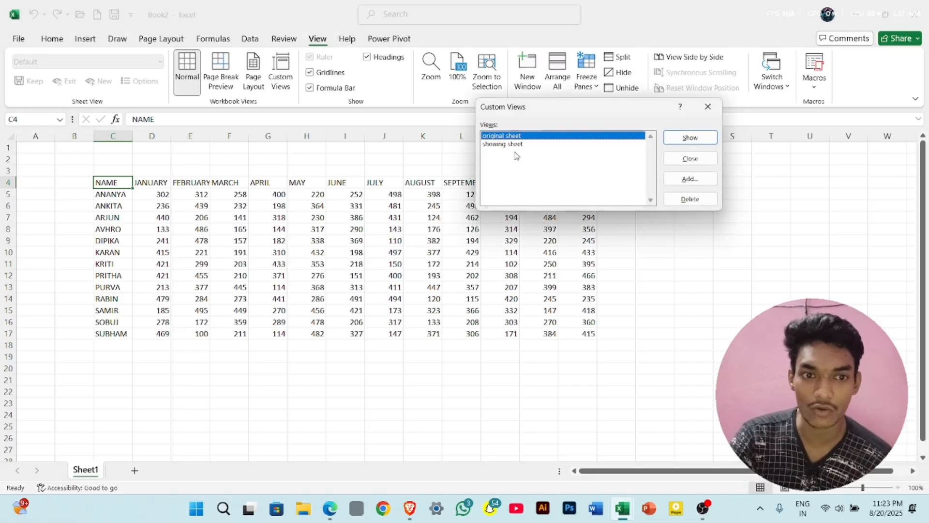
click(513, 145)
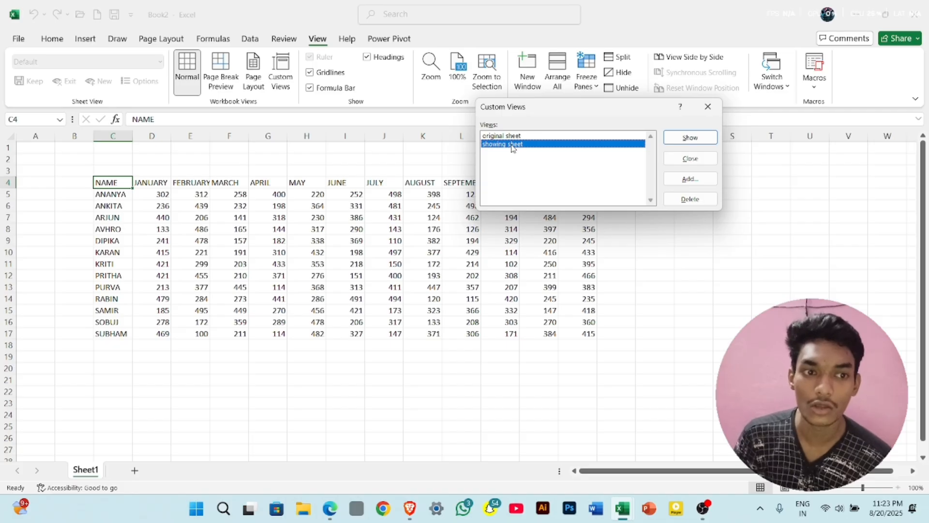
click(676, 135)
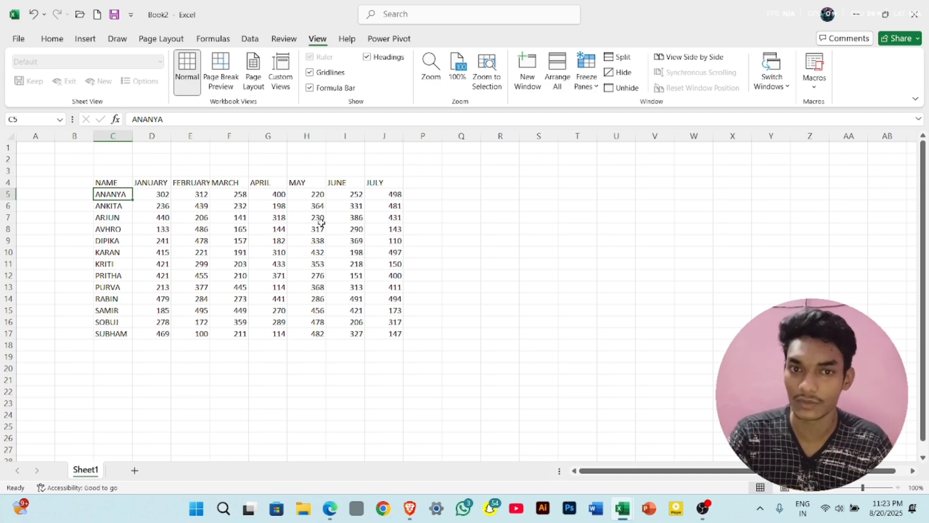
click(446, 199)
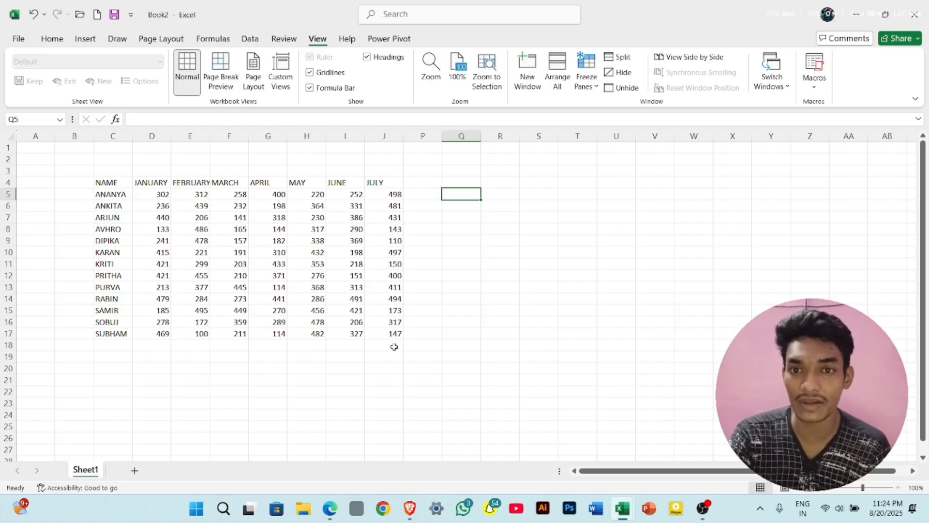
Switch the sheet to Page Layout view, select cell G3 and turn off the ruler
click(252, 73)
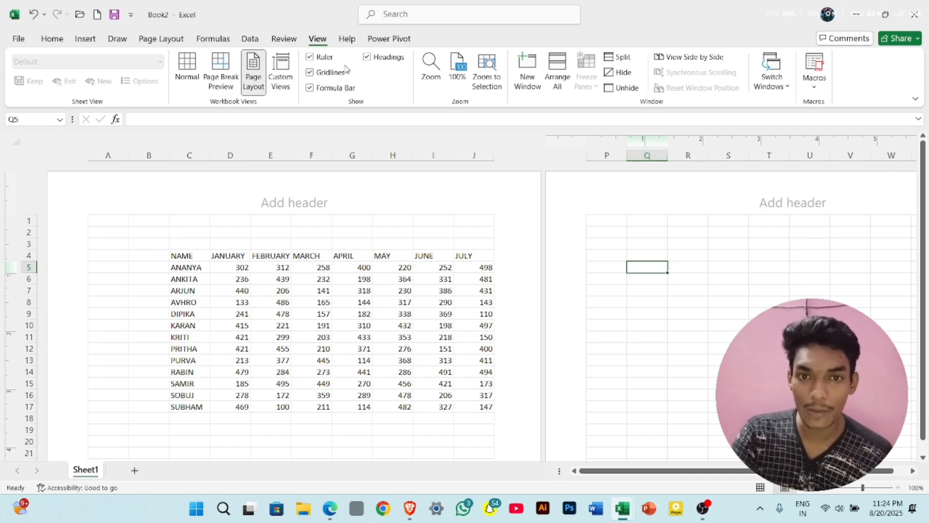
click(323, 62)
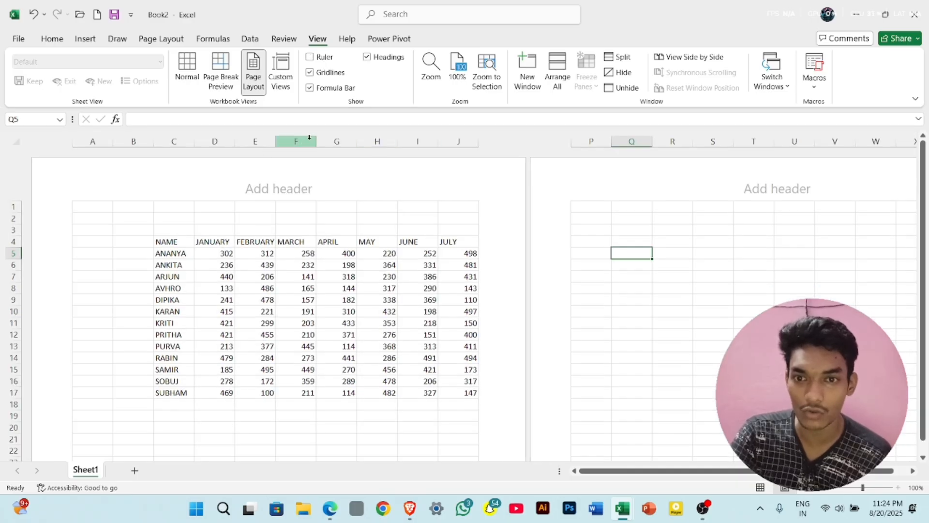
click(322, 59)
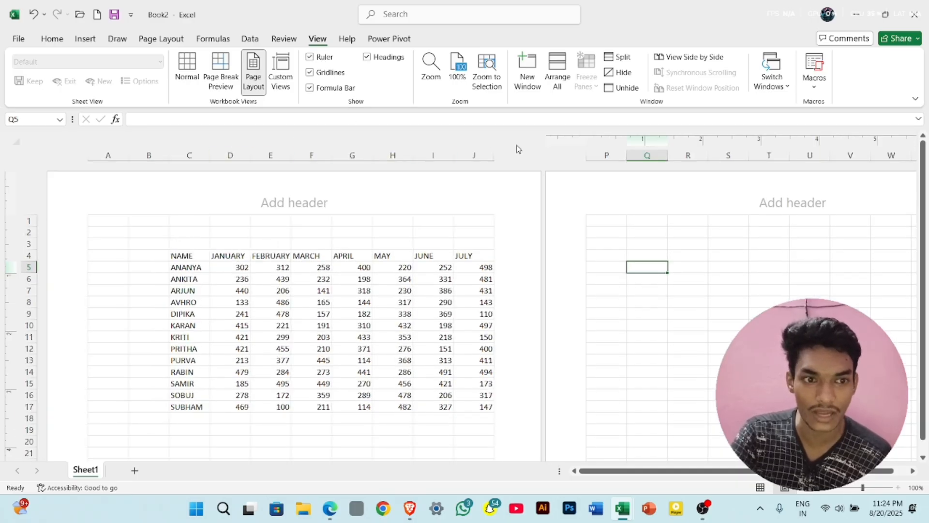
click(320, 253)
click(357, 248)
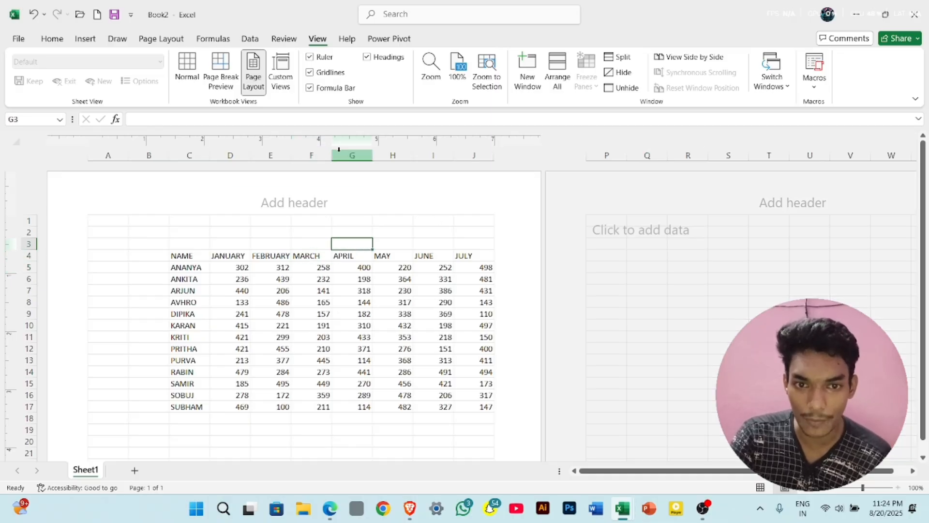
click(311, 57)
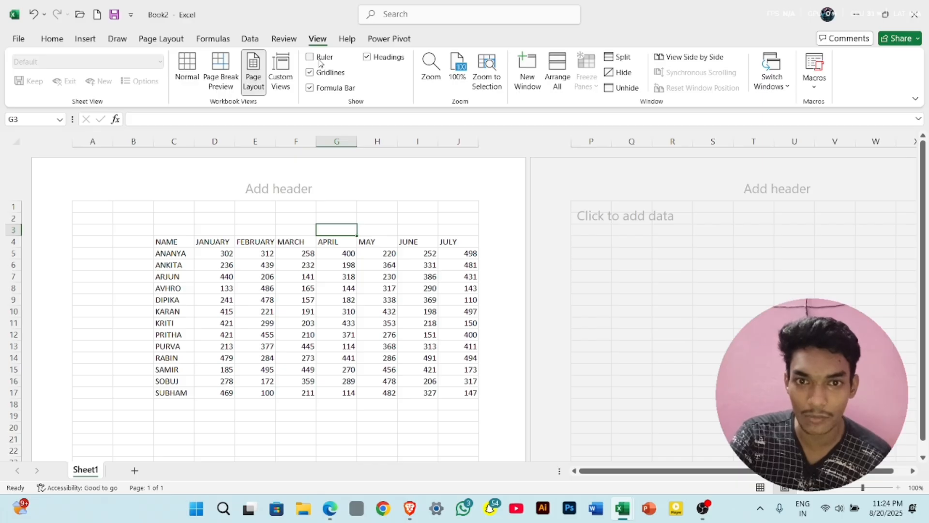
Turn the ruler back on and switch the sheet to Normal view
click(319, 63)
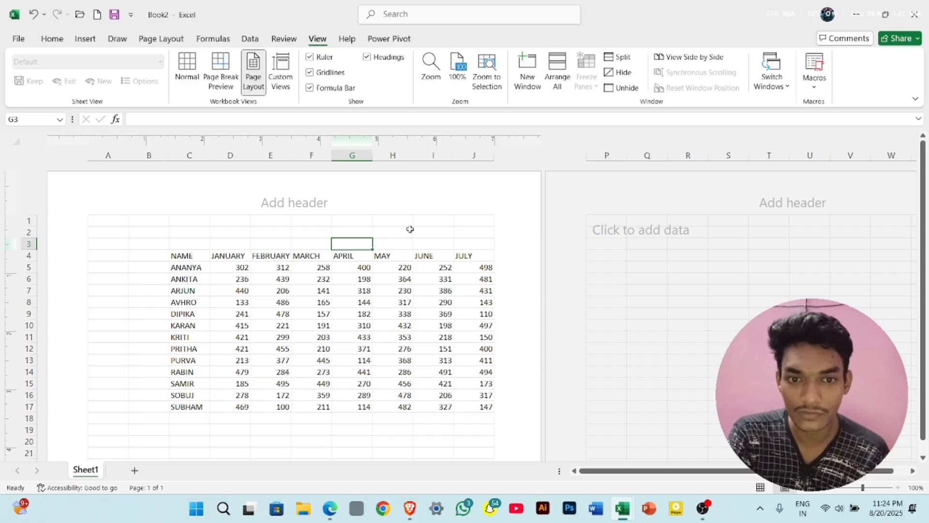
click(189, 75)
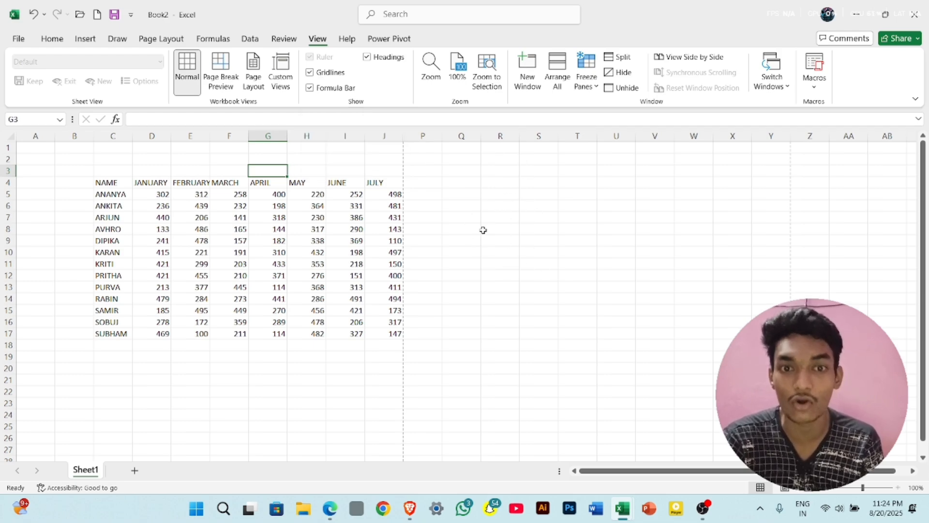
Hide the gridlines, move the selection around the blank cells near Q4, and show the gridlines again
click(325, 74)
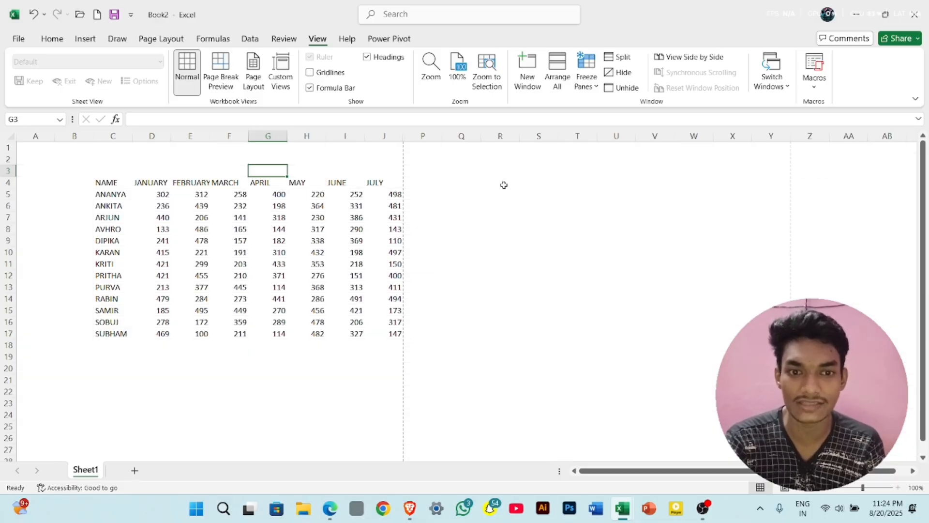
click(456, 199)
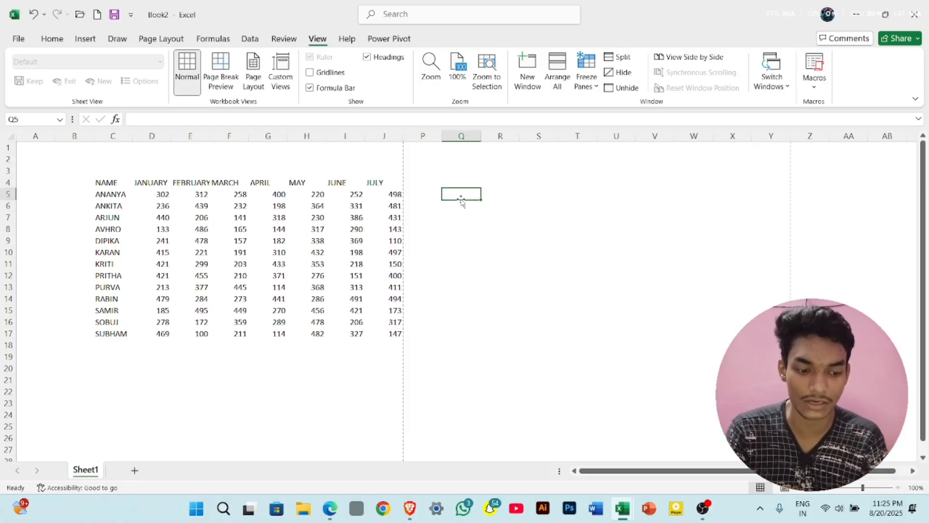
key(Up)
key(Up)
key(Left)
key(Right)
key(Down)
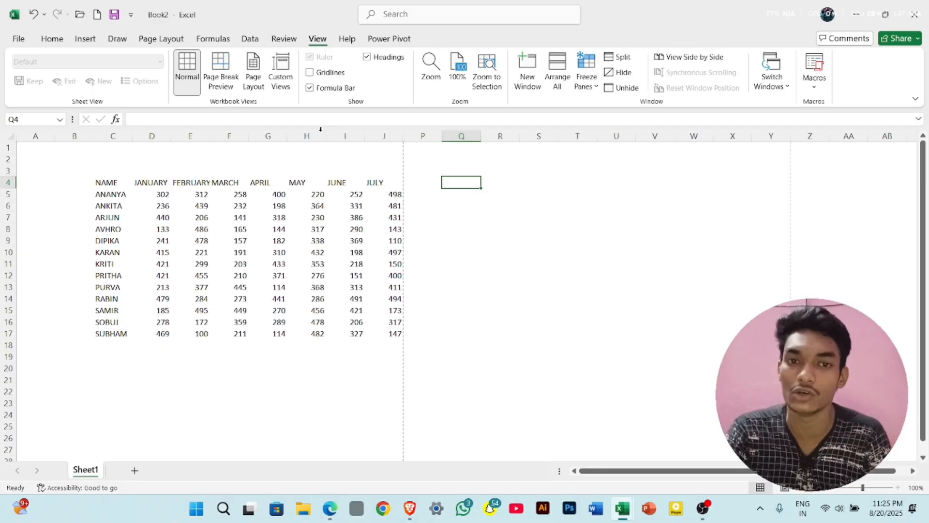
click(321, 76)
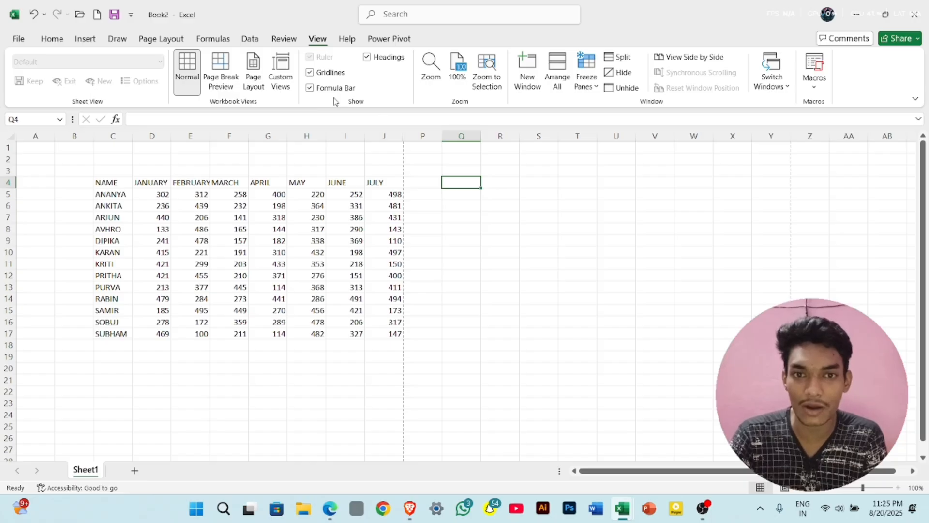
Hide and restore the formula bar, and do the same with the row and column headings
click(309, 88)
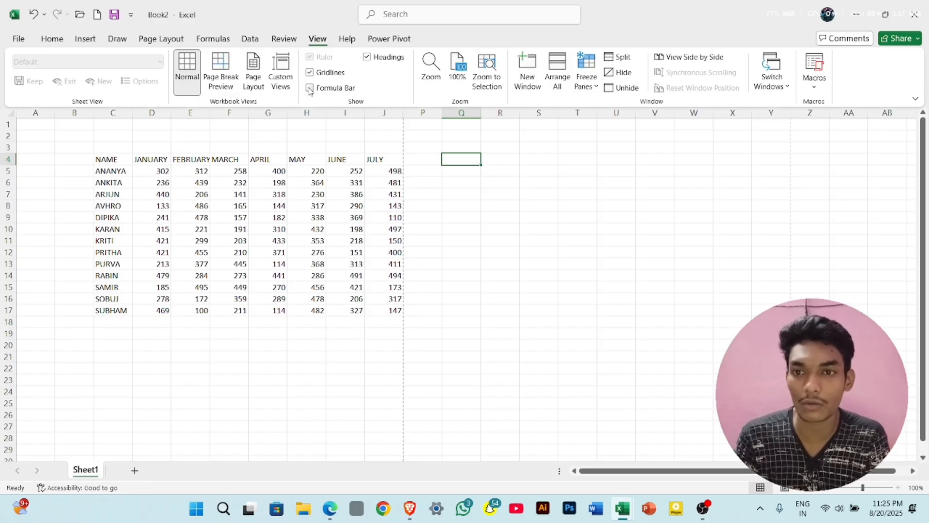
click(310, 89)
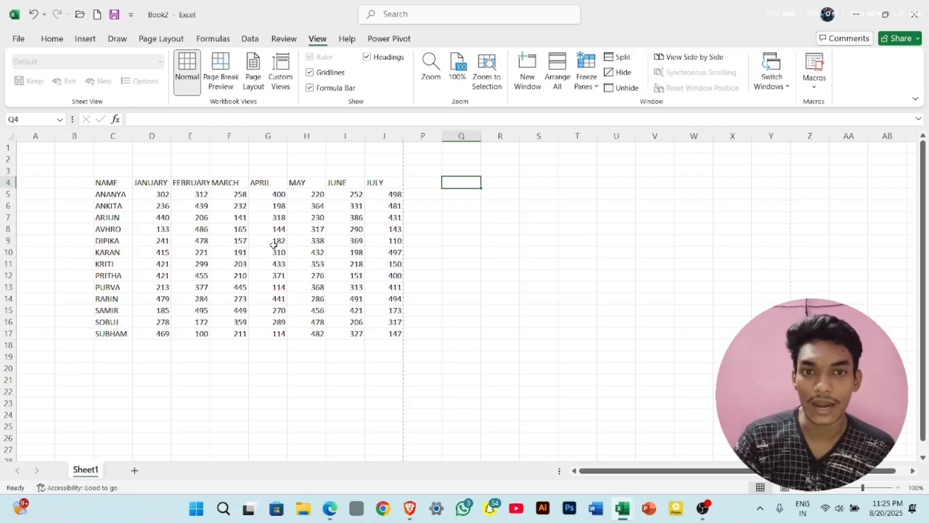
click(368, 58)
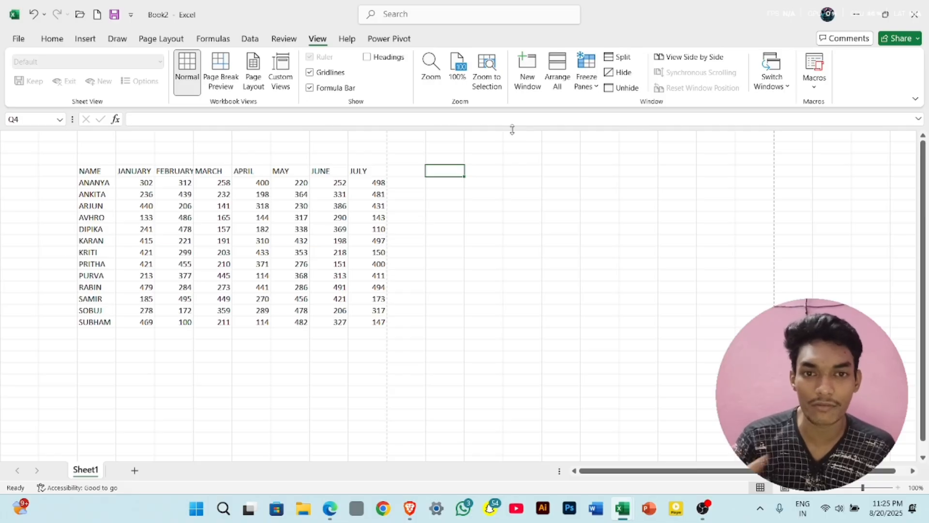
click(368, 58)
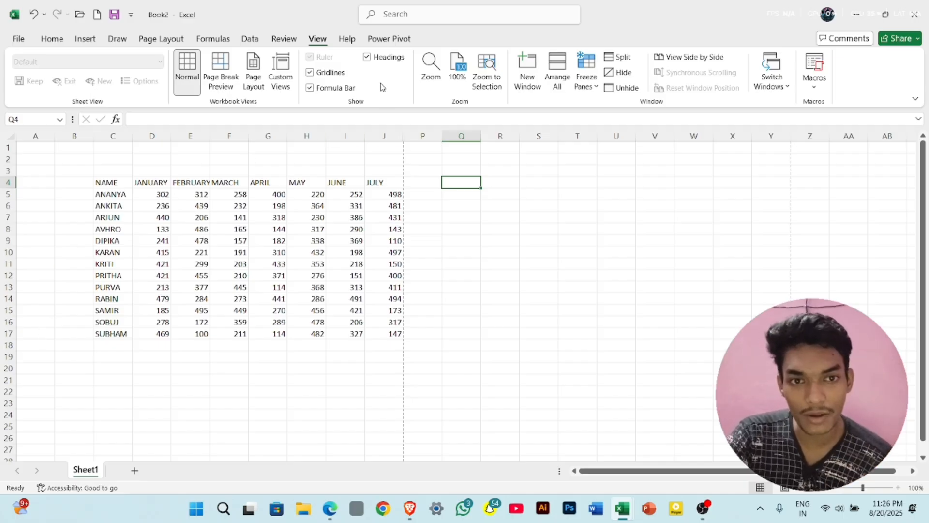
Set the sheet magnification to 50%, and change it to 200%
click(434, 72)
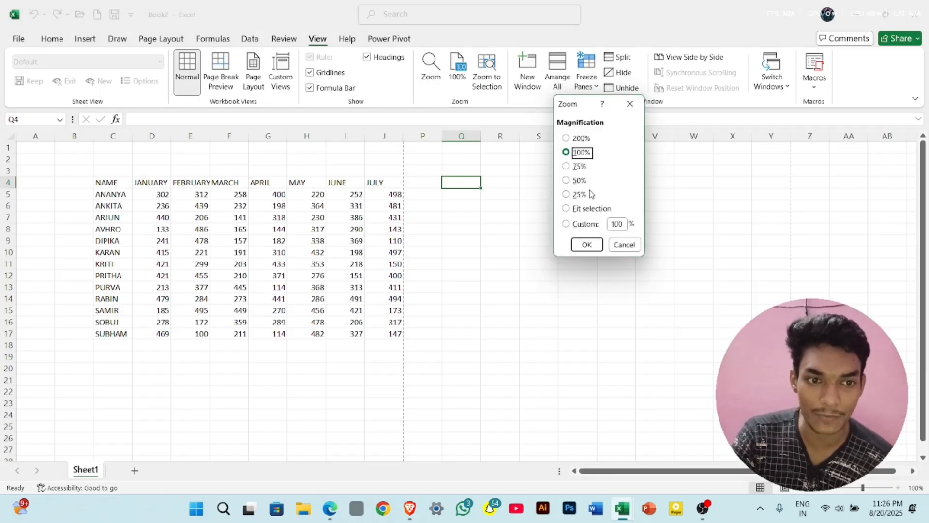
click(579, 181)
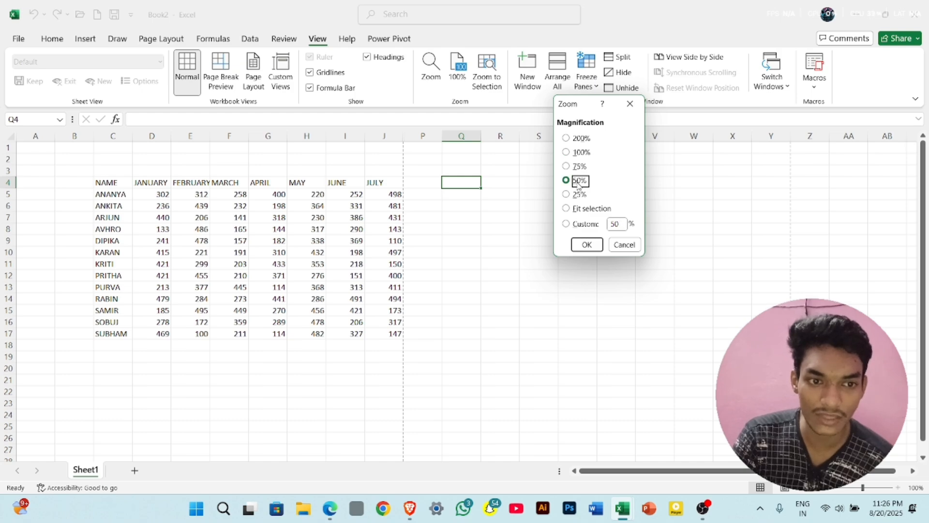
click(588, 245)
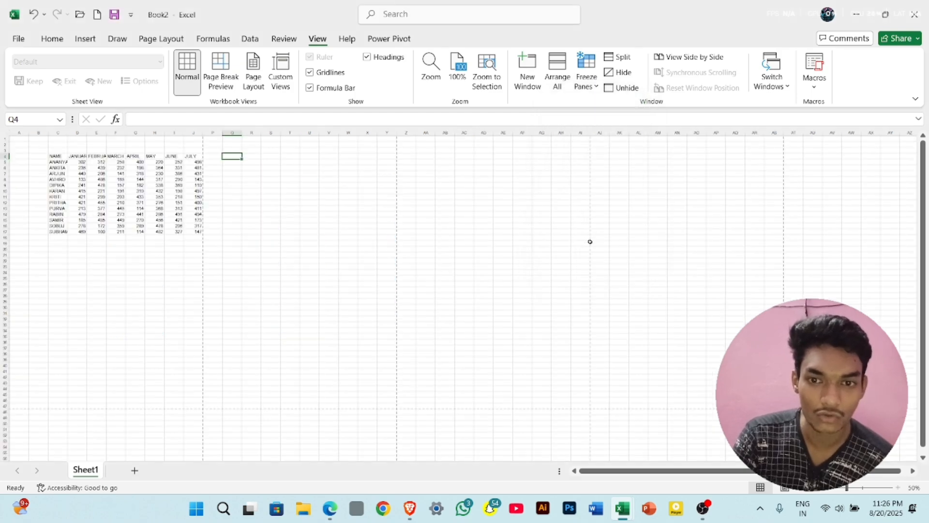
click(432, 68)
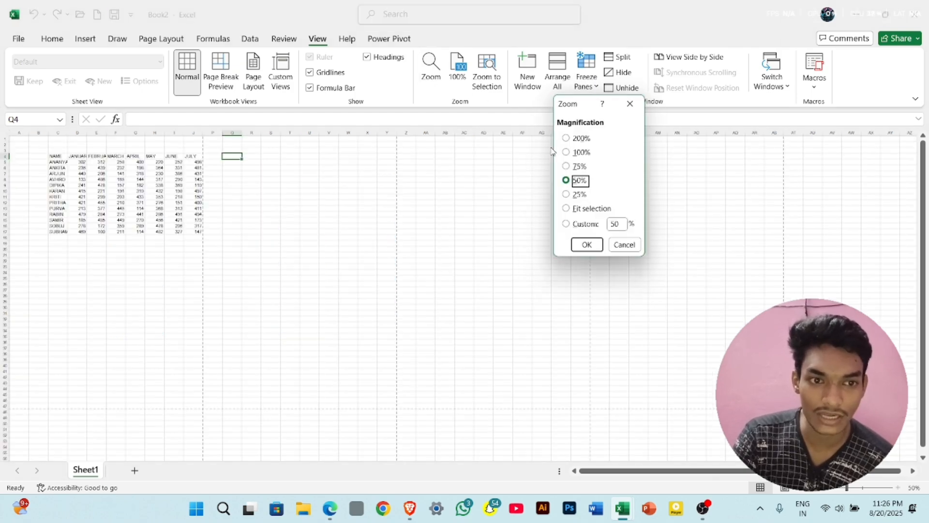
click(567, 139)
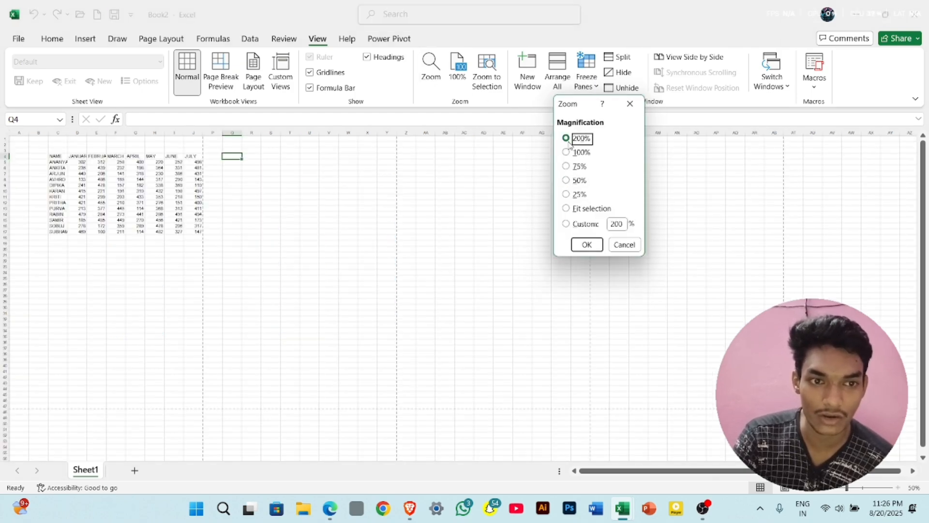
click(586, 243)
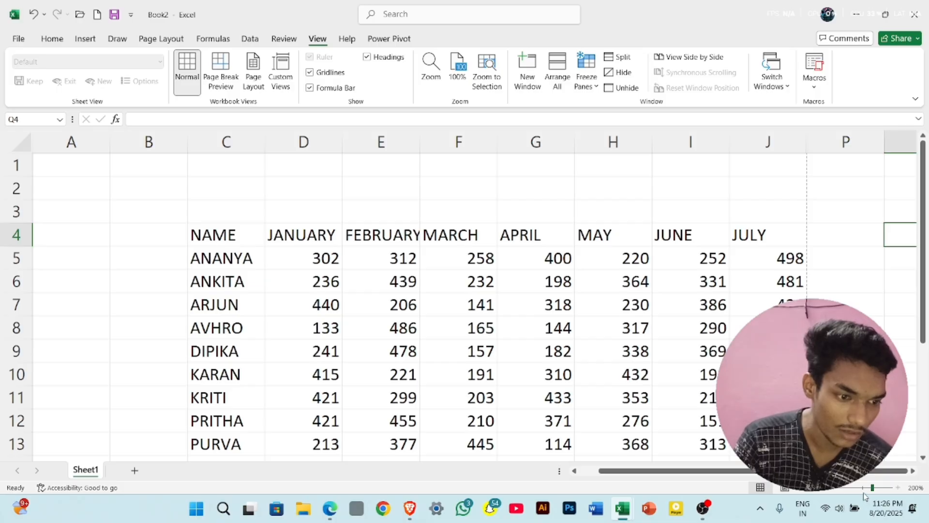
Reduce the zoom to about 59% with the zoom slider and reset it to 100%
drag(873, 490, 852, 492)
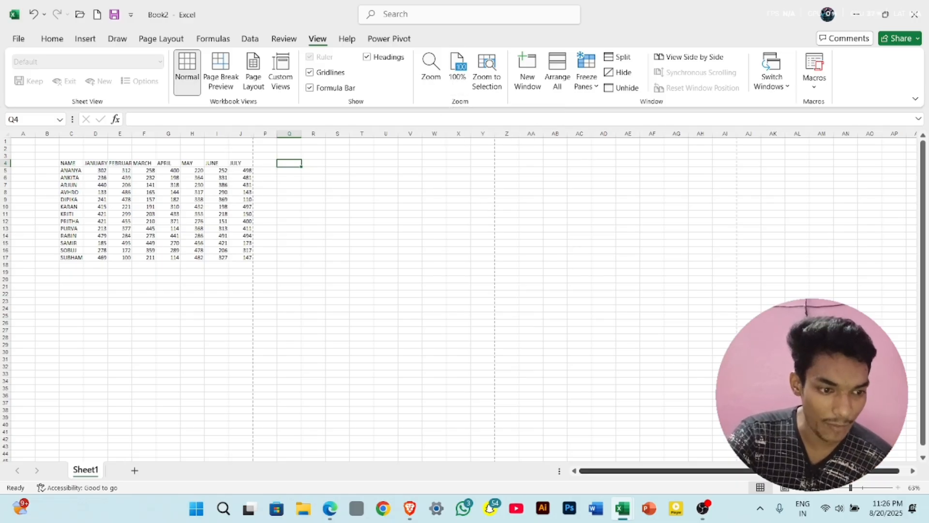
drag(851, 489, 850, 489)
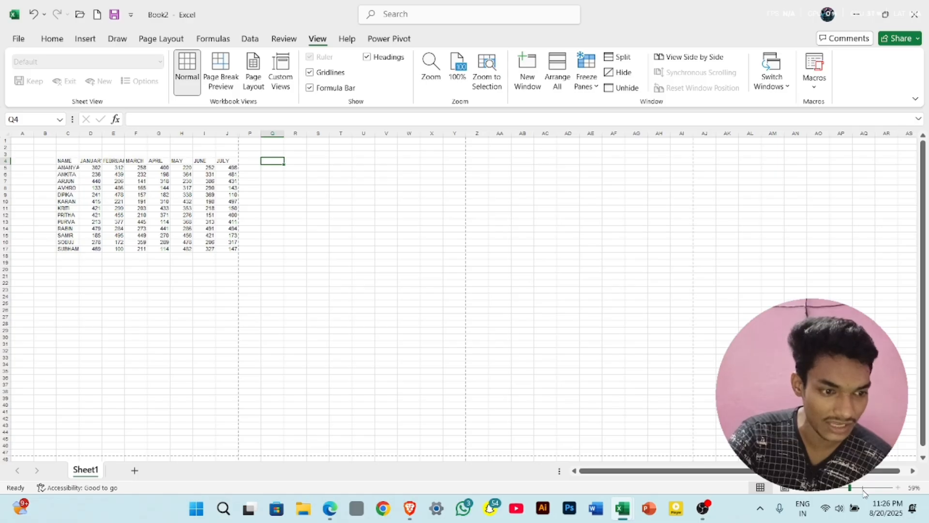
click(461, 65)
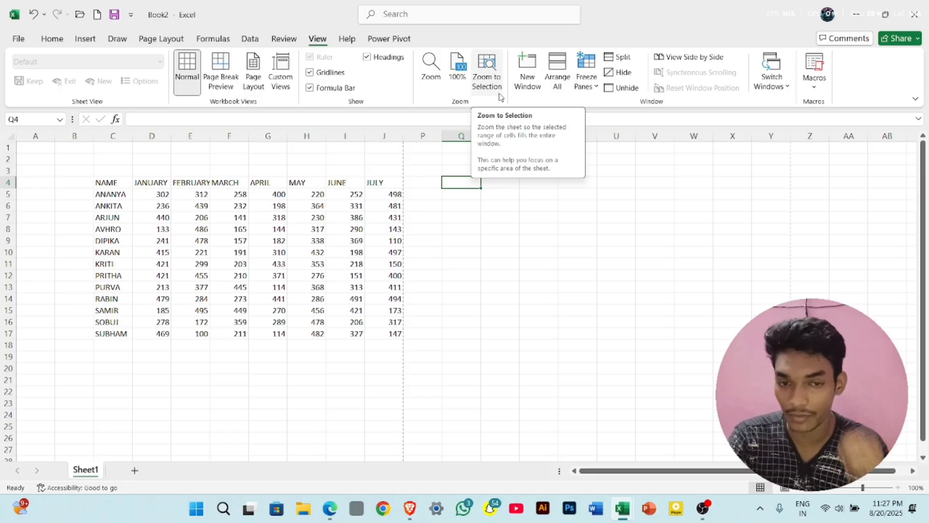
Select H7:J10, zoom to that selection, and return to the full table at 100% zoom
drag(306, 218, 395, 256)
click(483, 82)
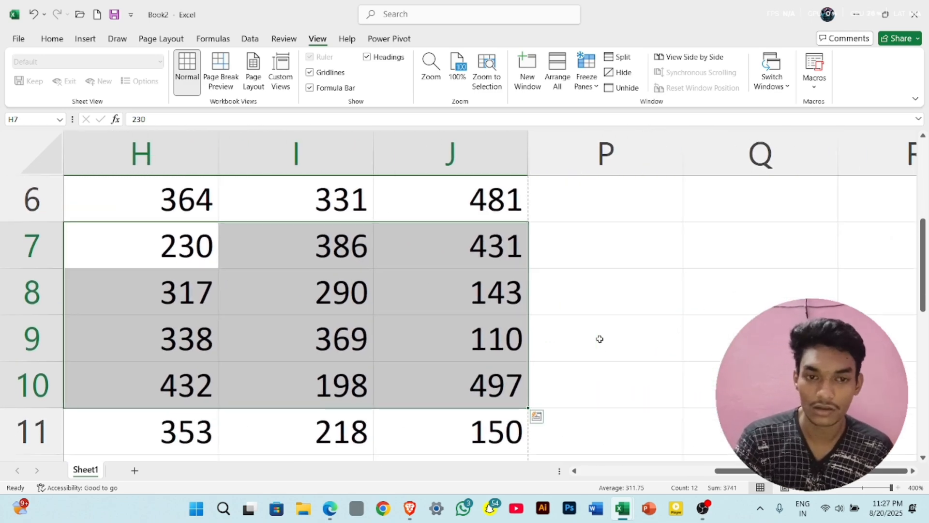
click(569, 280)
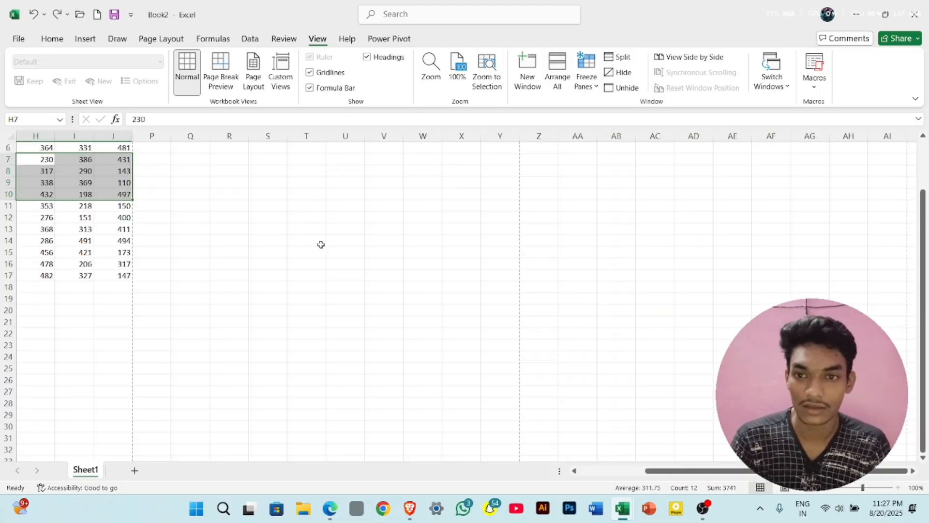
scroll(321, 243, left, 2)
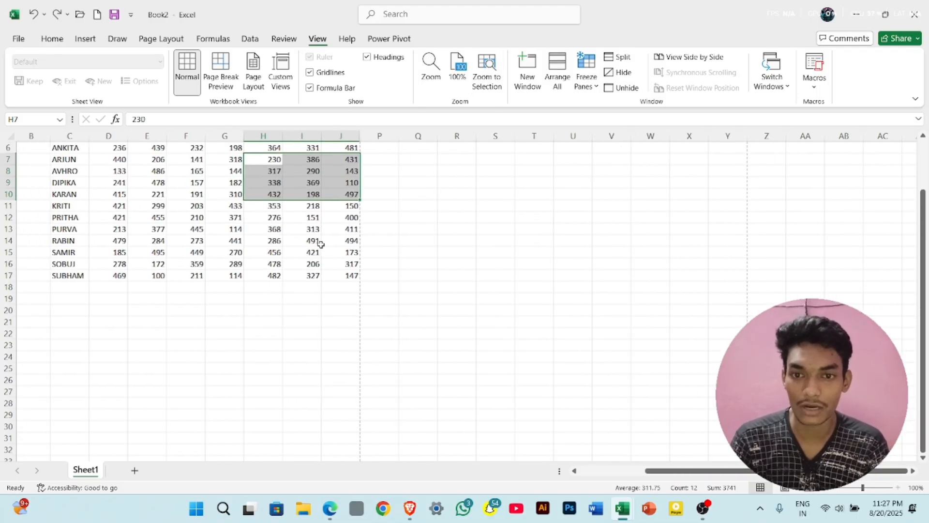
scroll(321, 244, up, 2)
scroll(320, 243, left, 1)
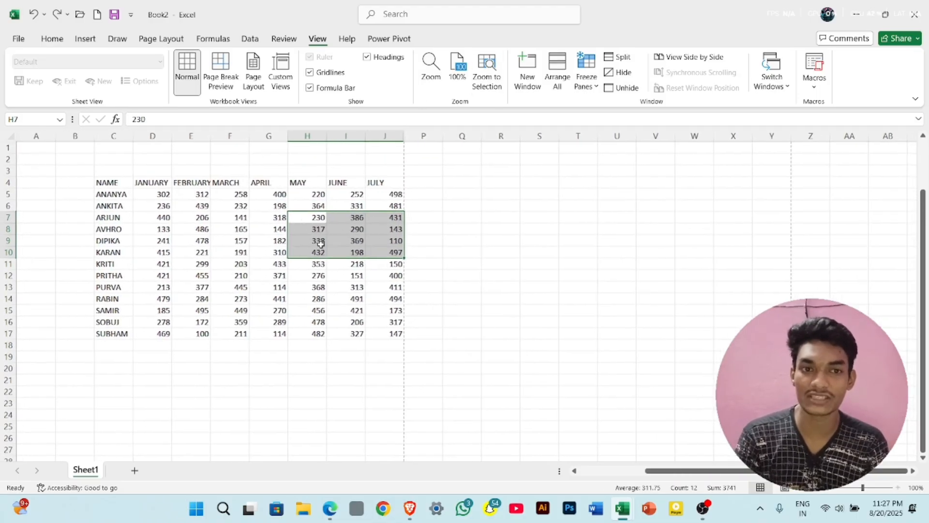
Select cell E11, zoom to that single cell, and restore the sheet to 100% zoom
click(199, 263)
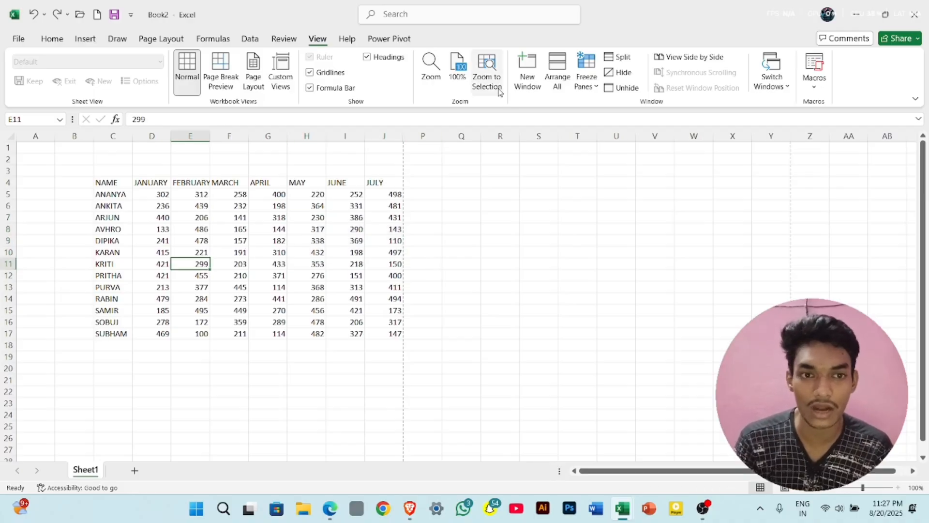
click(488, 79)
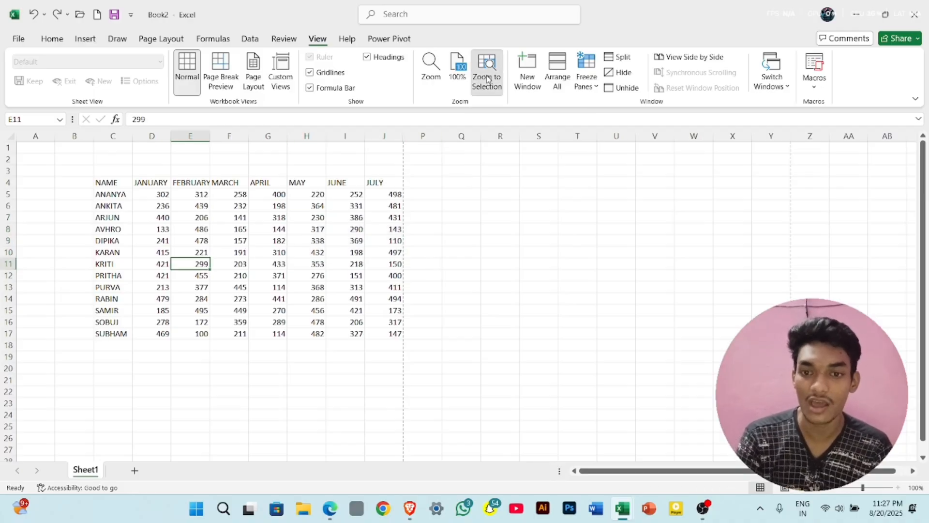
scroll(555, 348, right, 3)
scroll(555, 347, down, 1)
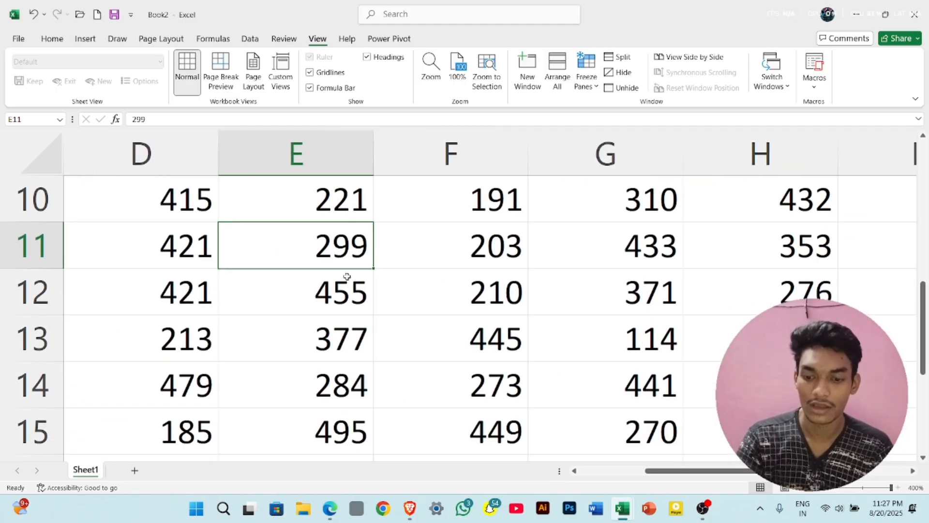
key(ctrl+z)
scroll(348, 277, up, 3)
scroll(347, 276, left, 1)
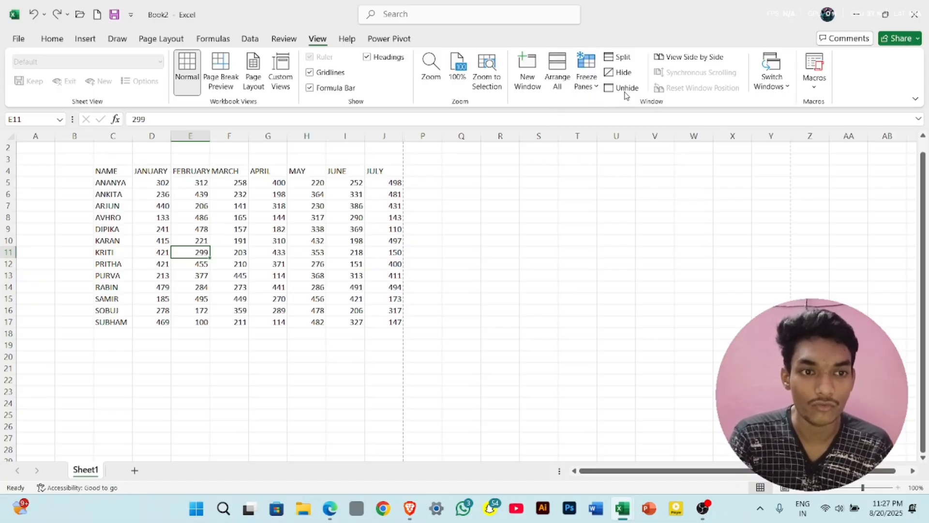
Open a second window of the Book2 workbook, preview the open Excel windows and select cell S19 in the new one
click(531, 84)
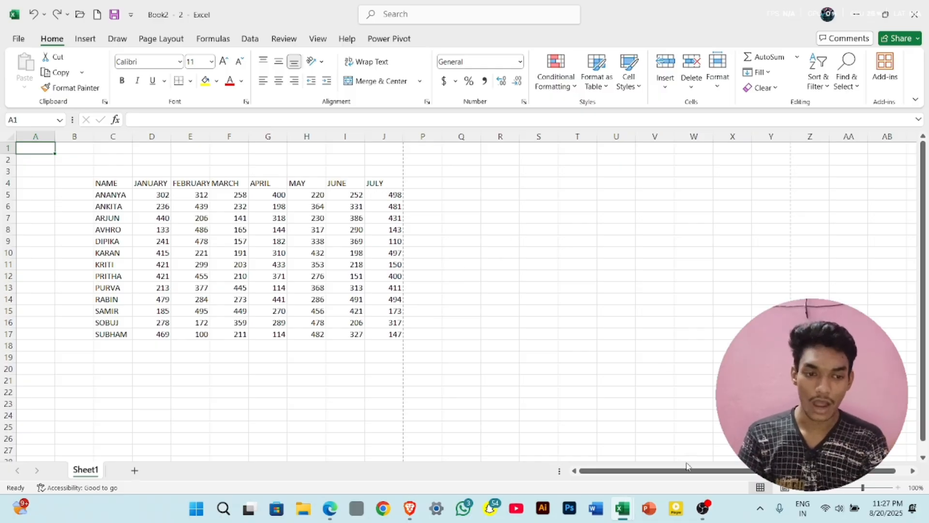
mouse_move(629, 512)
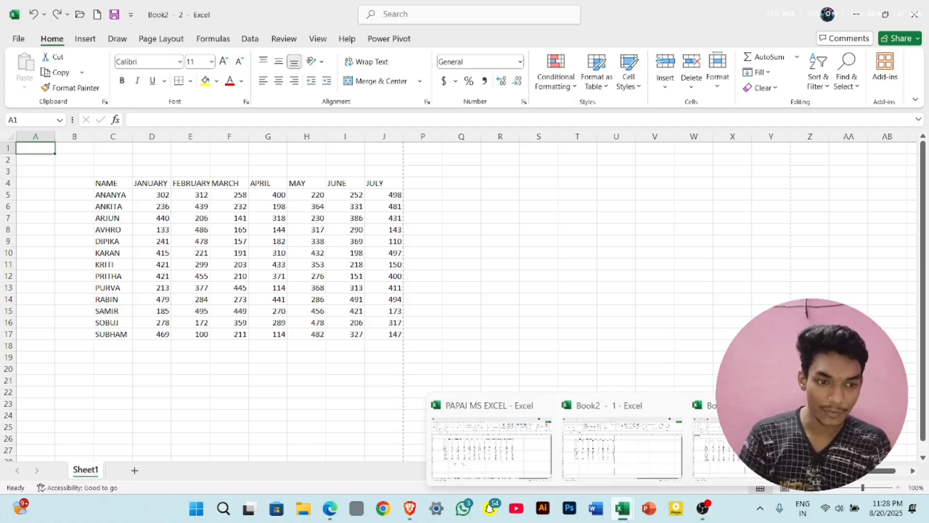
mouse_move(523, 457)
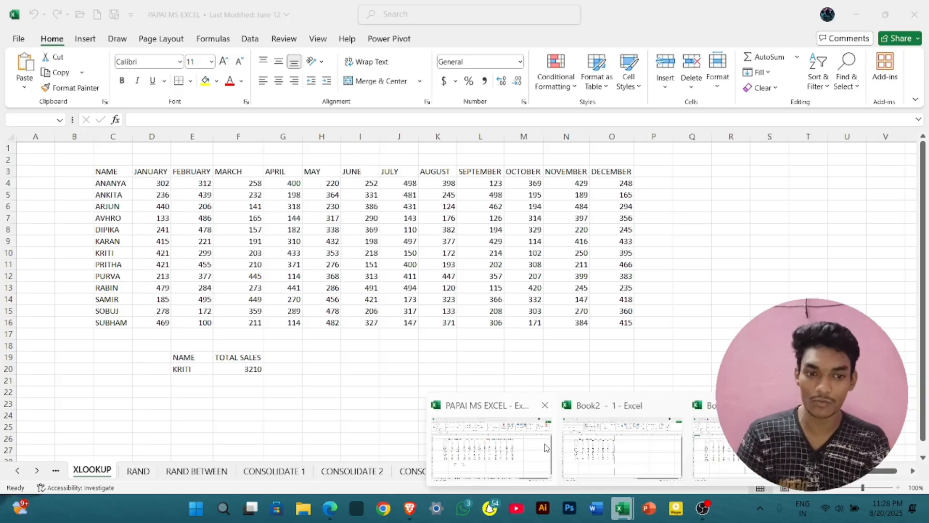
mouse_move(587, 450)
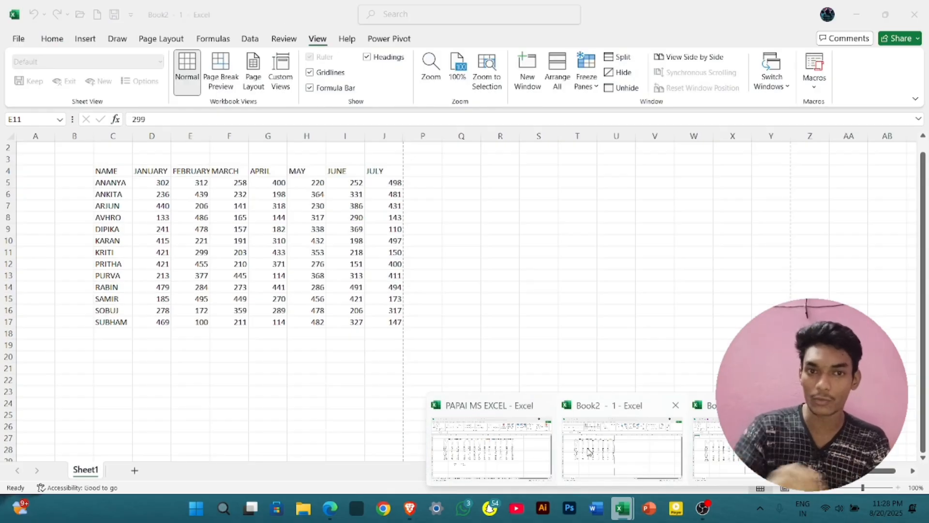
mouse_move(693, 468)
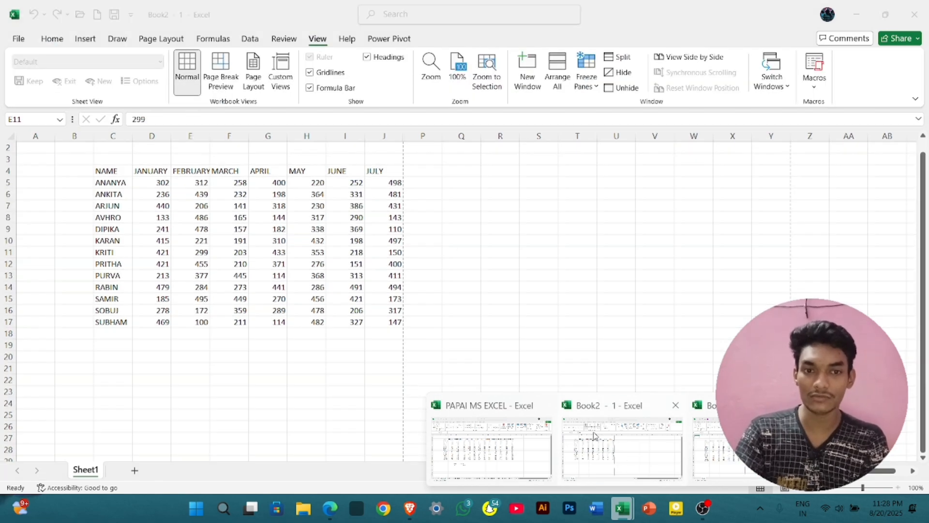
click(550, 356)
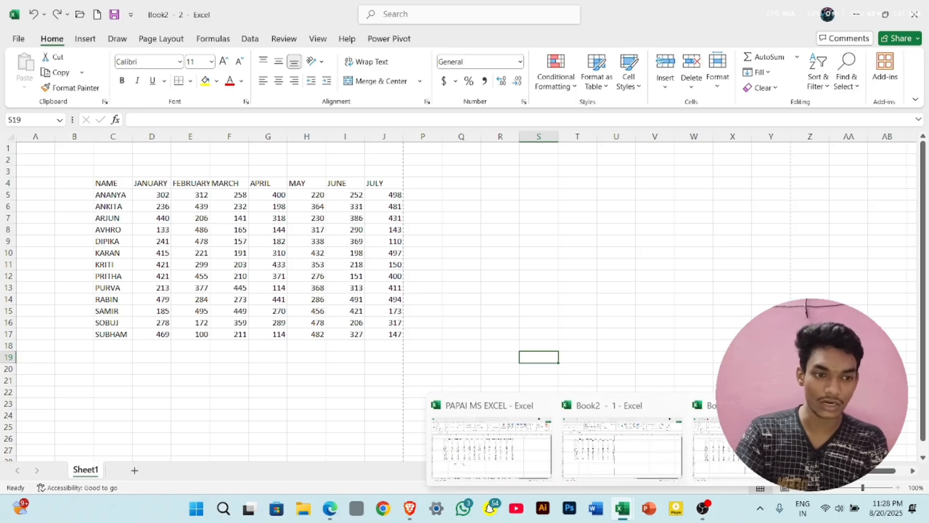
Close the second Book2 window and the other open workbook, keeping only the original Book2 window
click(806, 406)
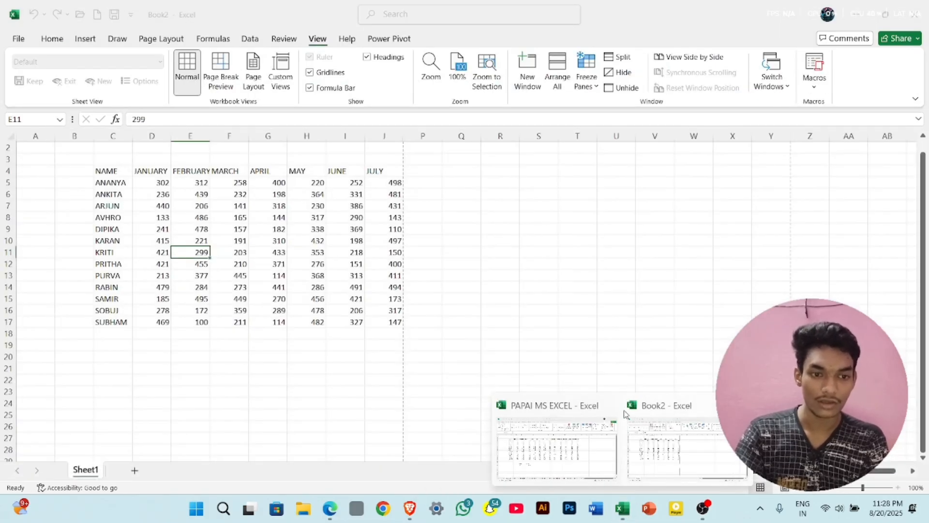
click(610, 406)
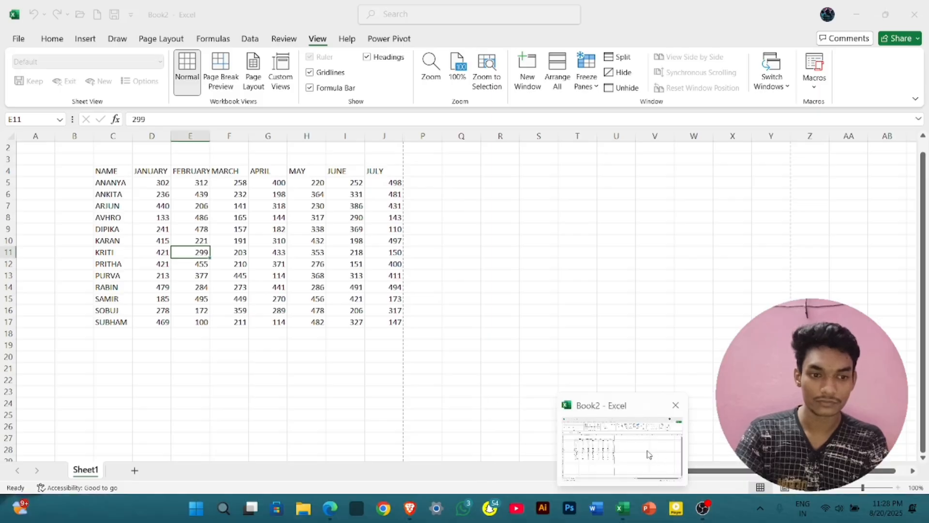
Open a second window of the Book2 workbook and check the list of open windows available for switching
click(542, 368)
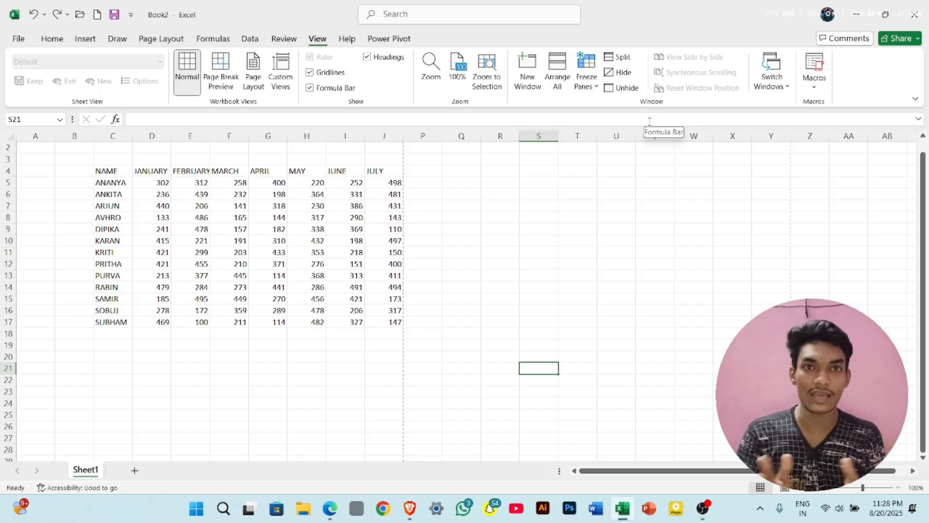
click(777, 88)
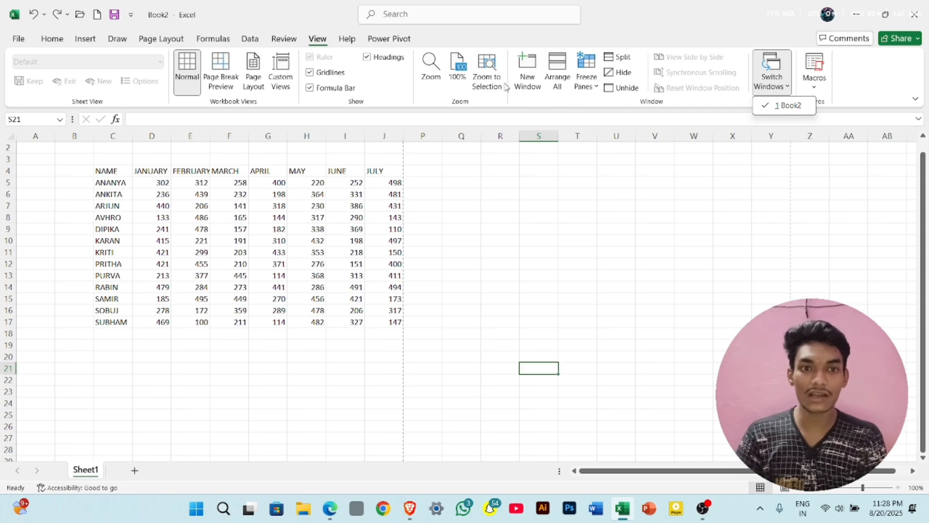
click(528, 73)
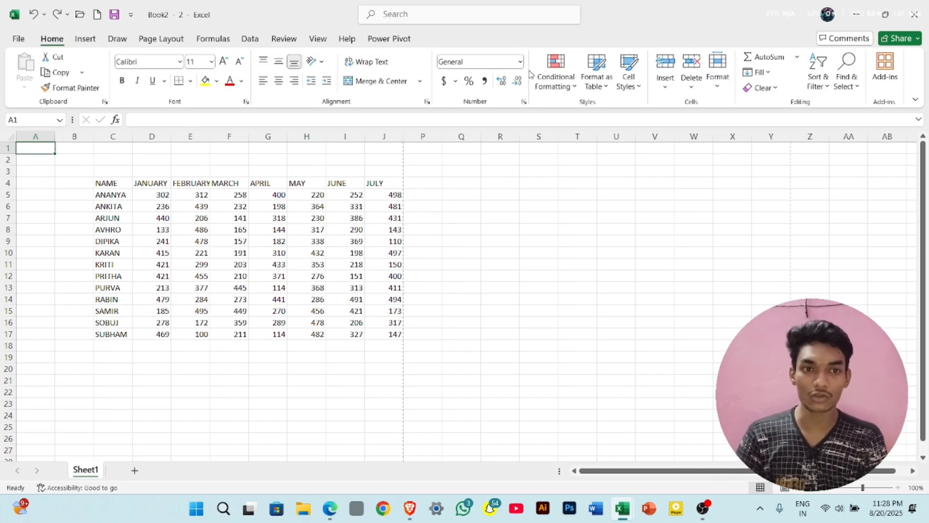
click(321, 45)
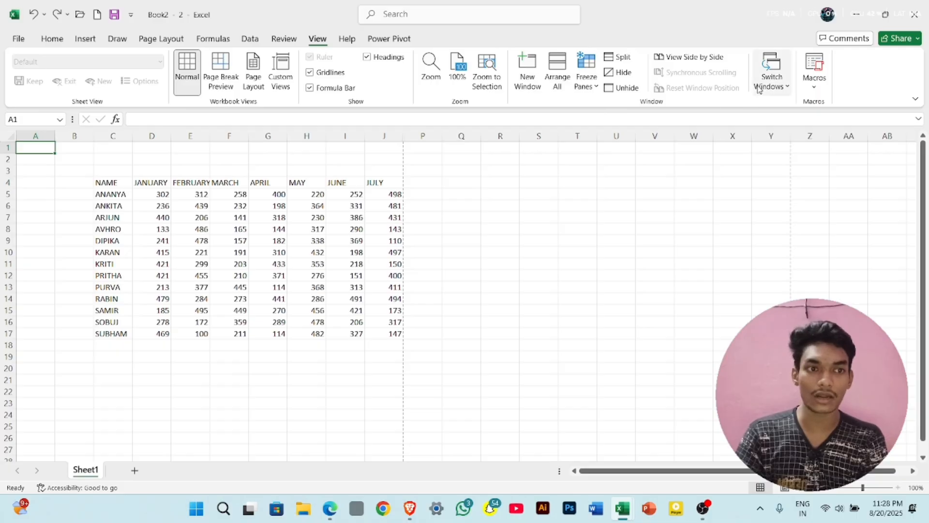
click(773, 85)
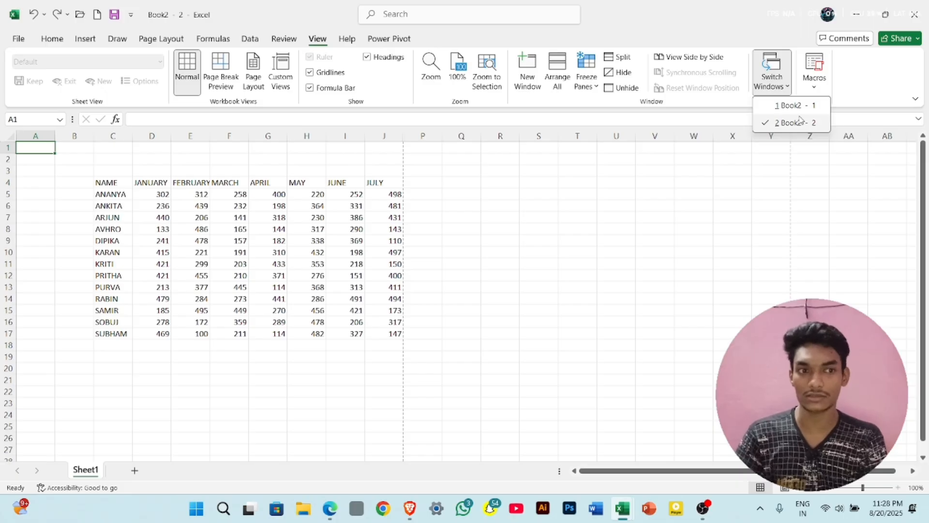
click(503, 180)
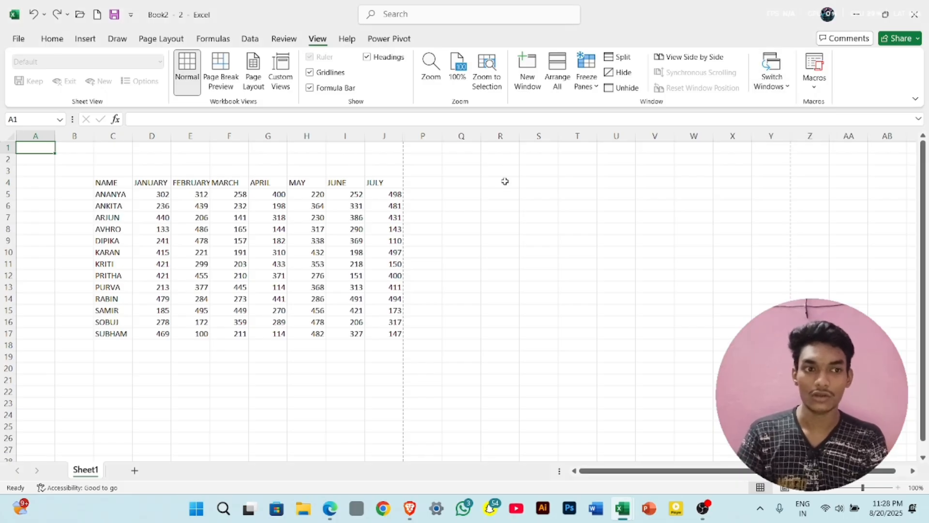
Arrange the two Book2 windows as tiled, select cell Q4 in the Book2 - 1 window and zoom that window to 102%
click(563, 83)
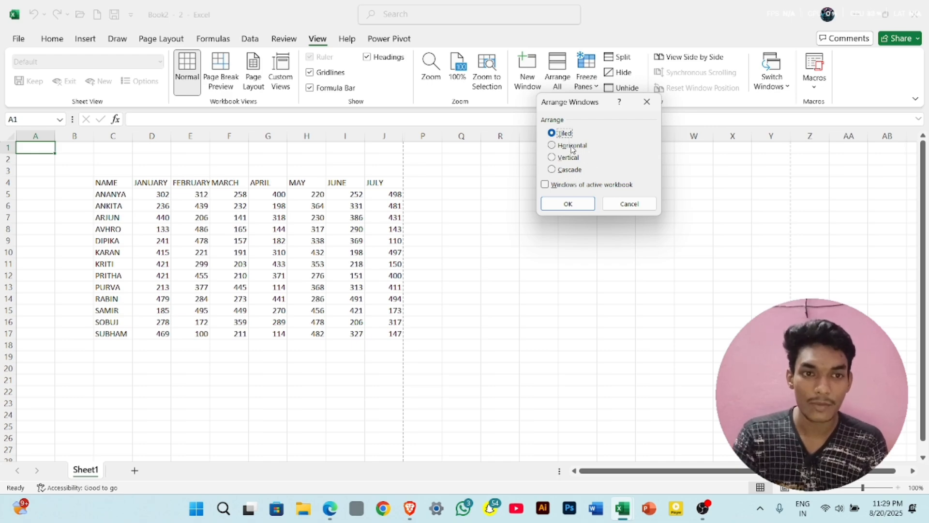
click(574, 206)
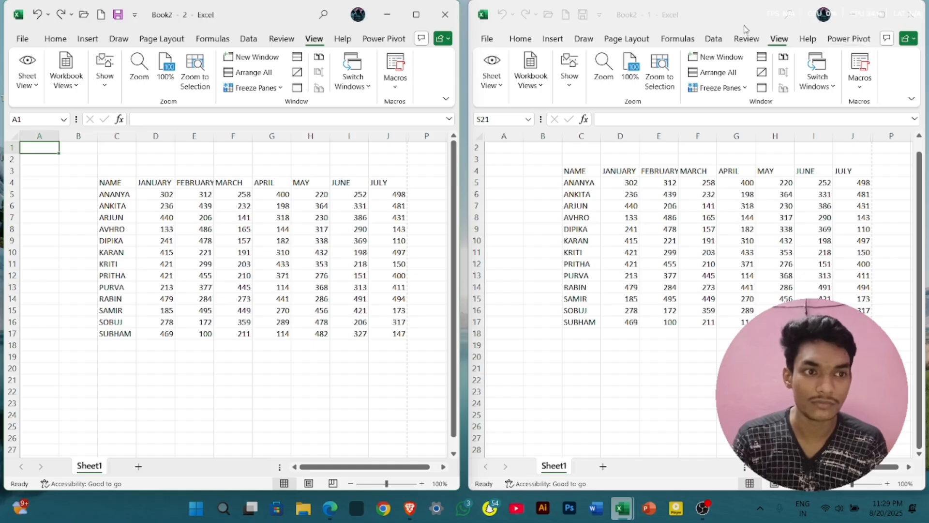
click(627, 42)
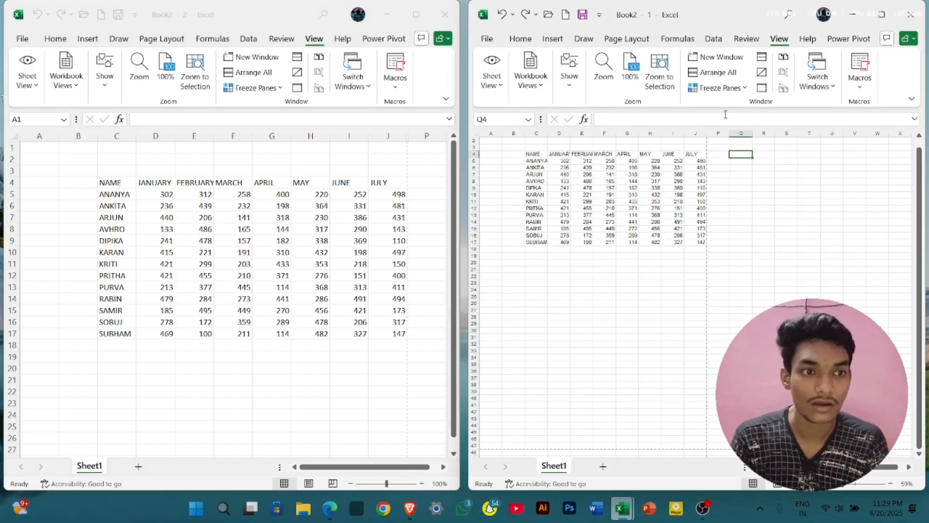
scroll(640, 220, up, 3)
scroll(714, 240, left, 5)
scroll(714, 241, up, 2)
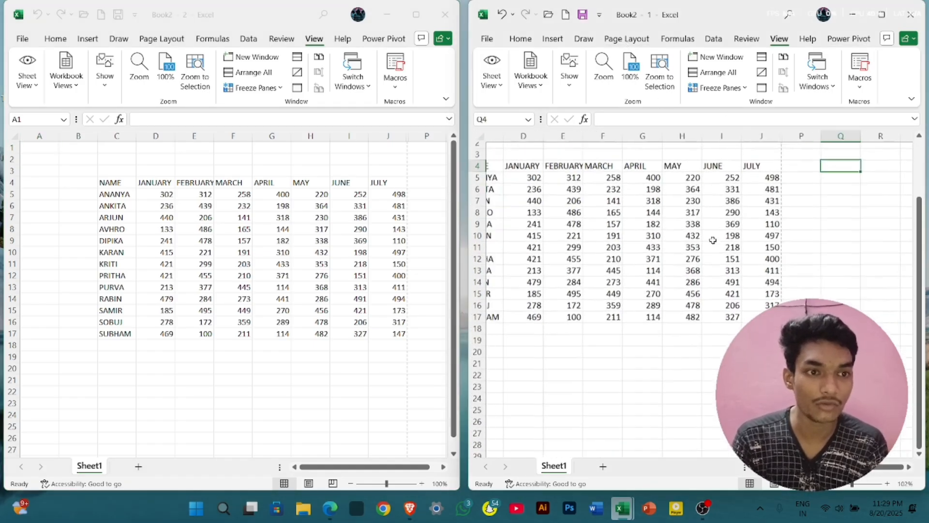
Rearrange the two Book2 windows using the Horizontal option
click(725, 76)
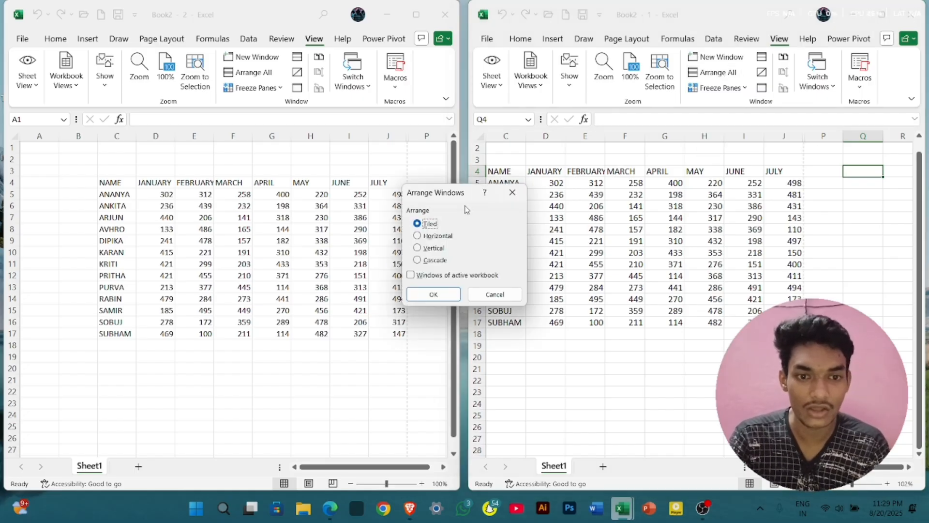
click(438, 237)
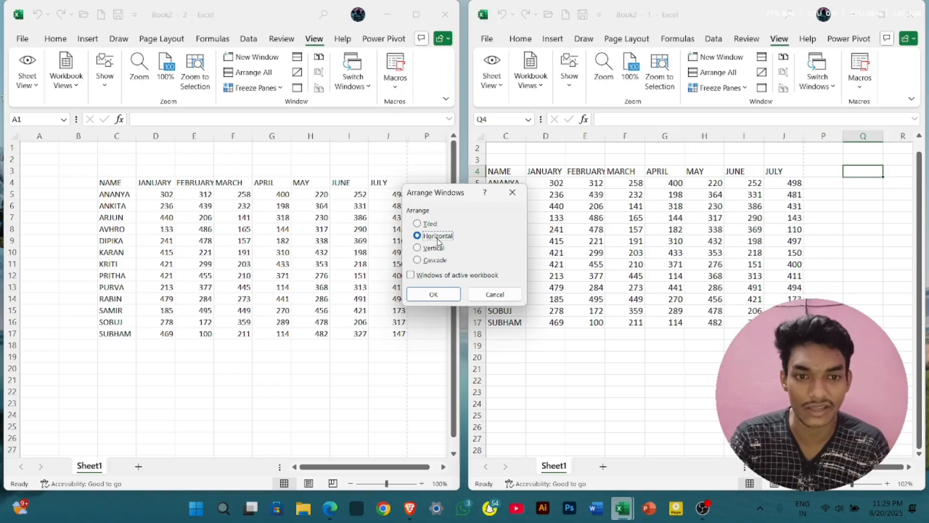
click(424, 297)
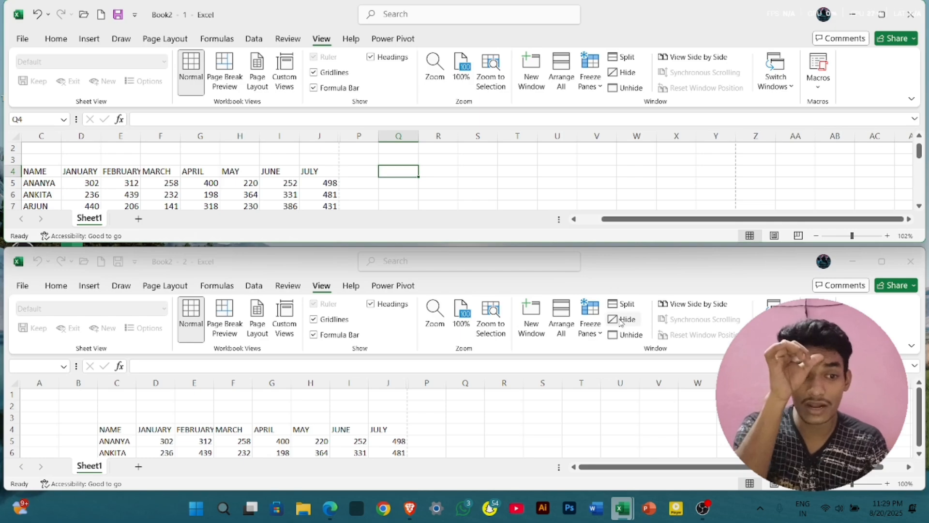
Change the arrangement of the two stacked Book2 windows to Vertical
click(563, 330)
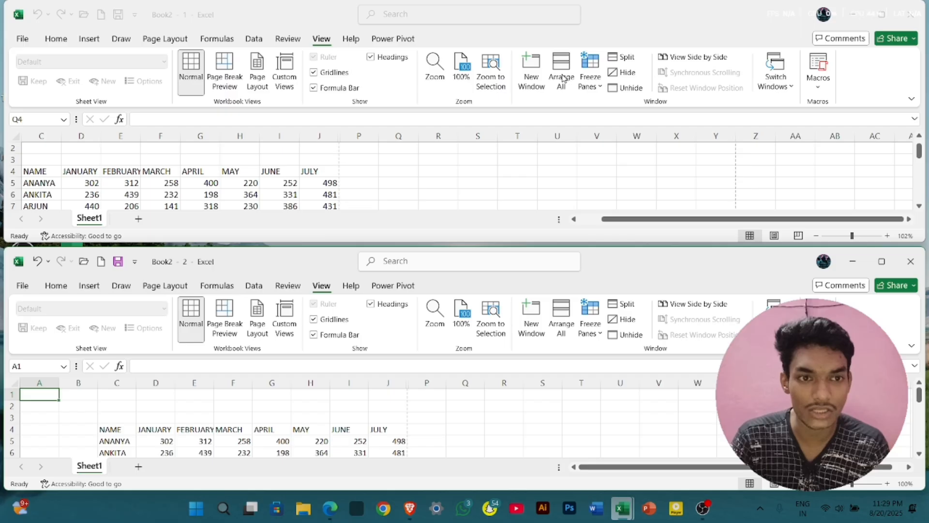
click(563, 78)
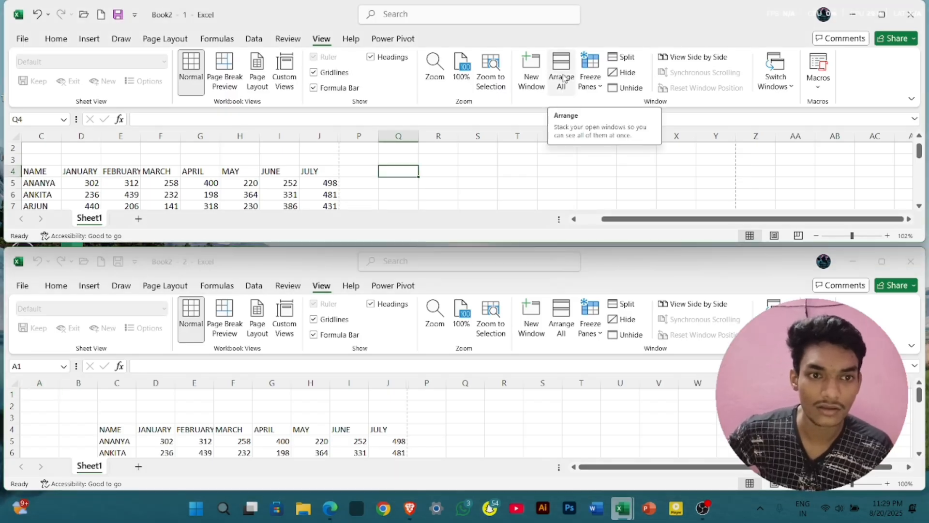
click(564, 79)
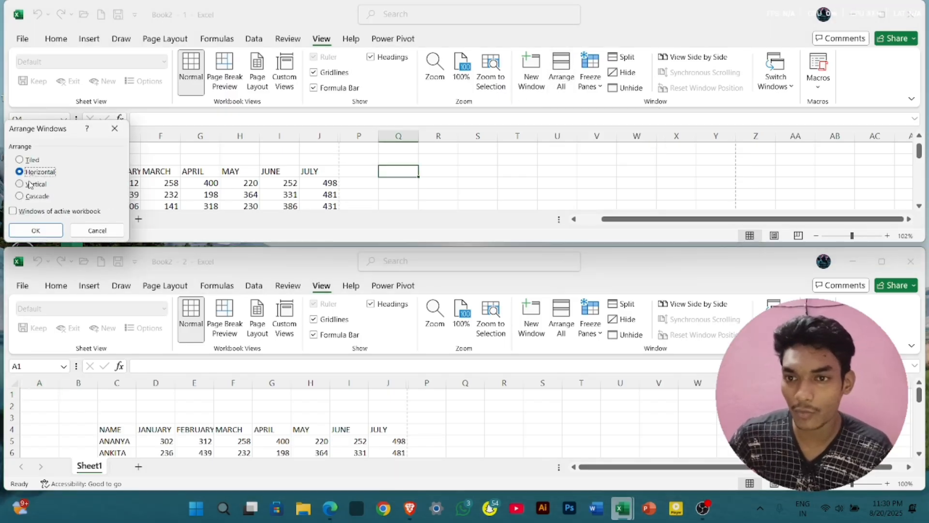
drag(70, 132, 371, 132)
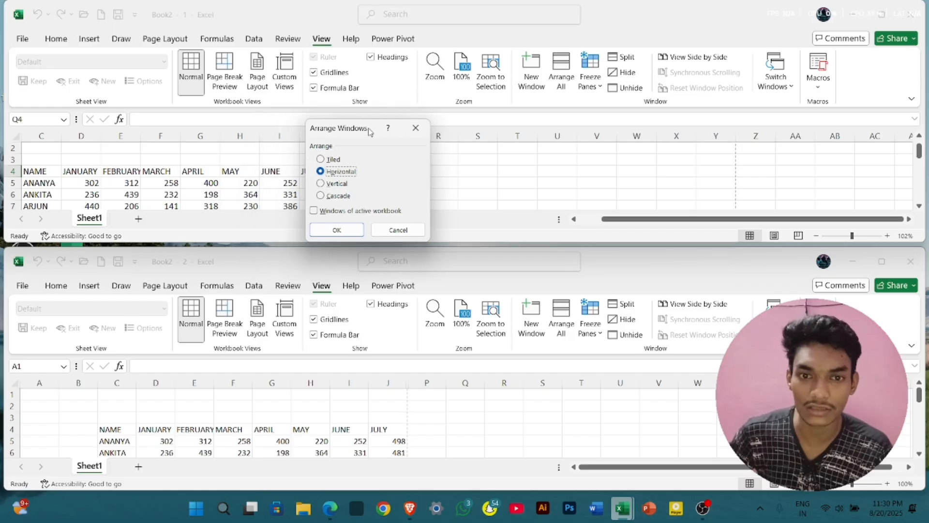
click(328, 184)
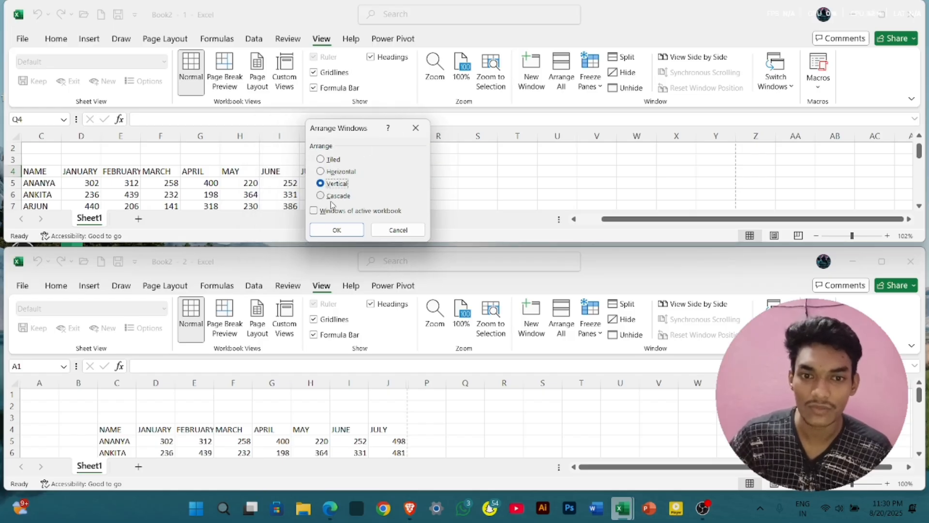
click(340, 230)
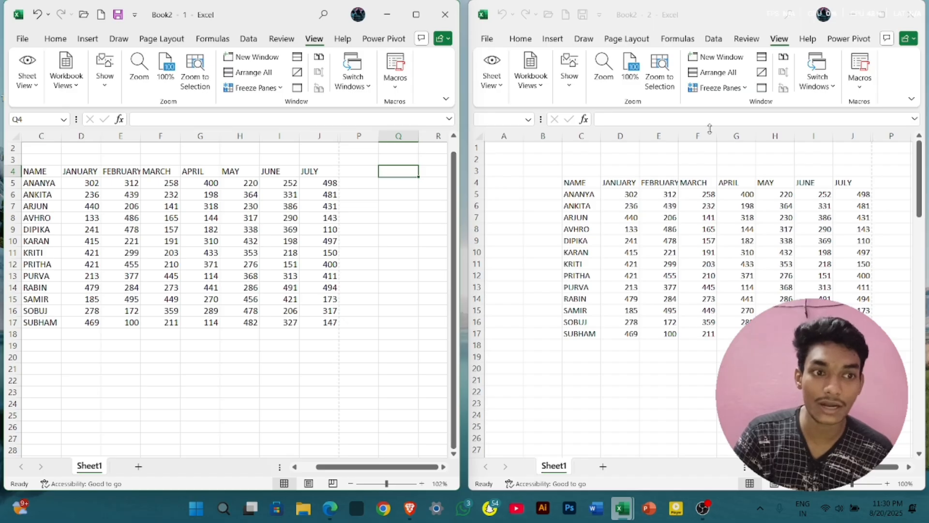
Switch the arrangement of the two Book2 windows to Tiled
click(716, 72)
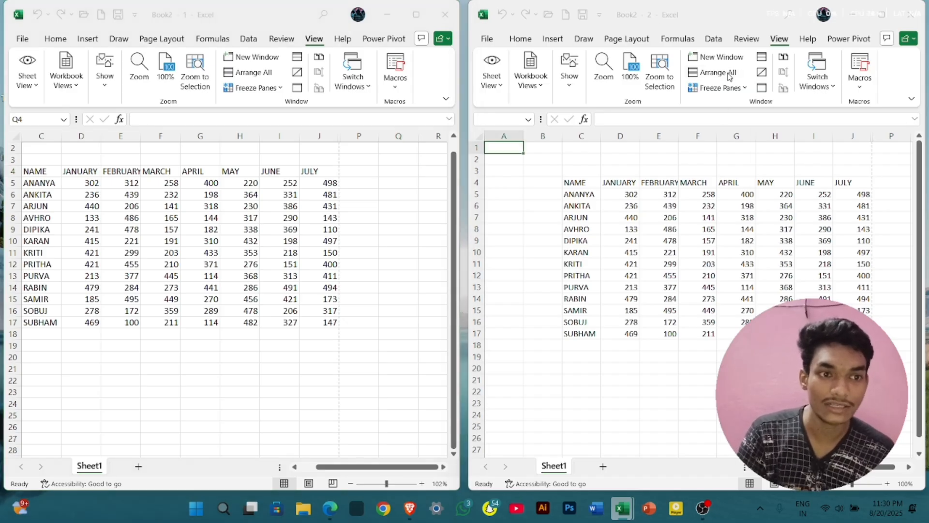
drag(820, 135, 412, 188)
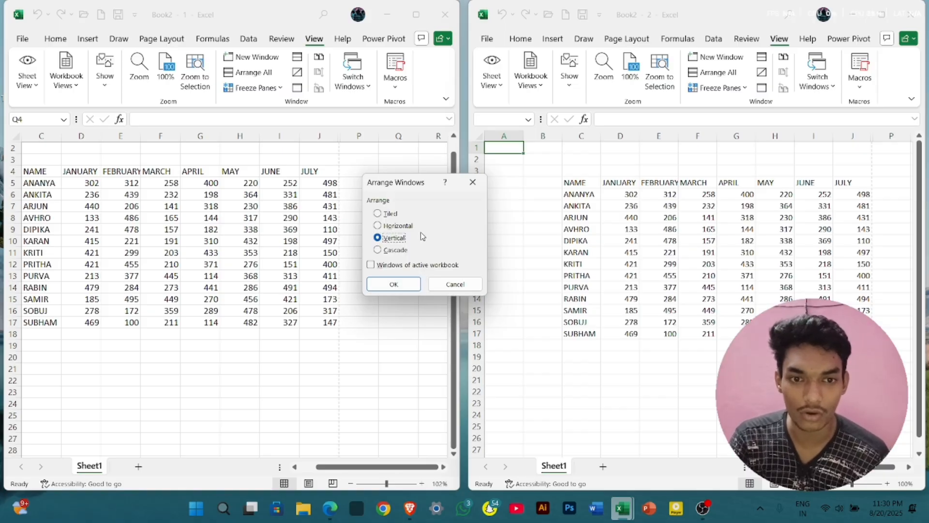
click(400, 214)
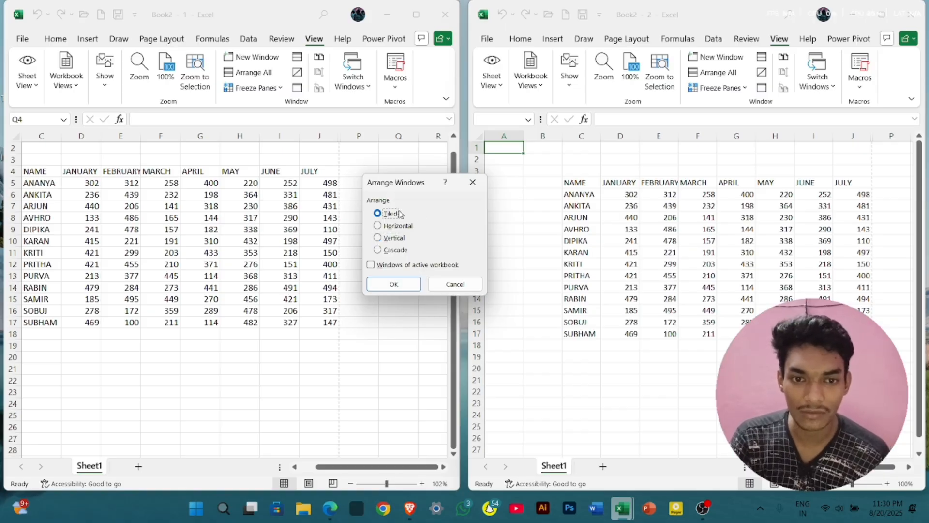
click(395, 286)
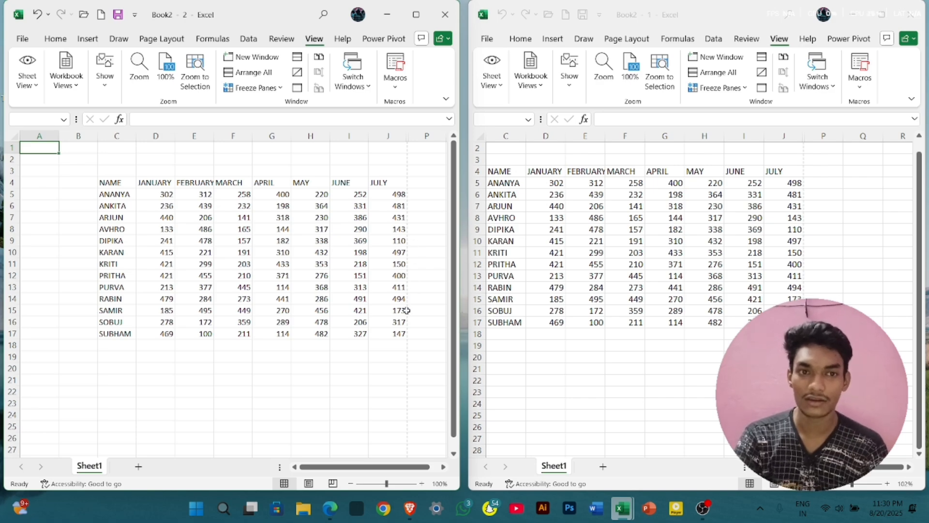
Set the two Book2 windows back to the Vertical arrangement for comparison with the tiled layout
click(729, 73)
click(395, 239)
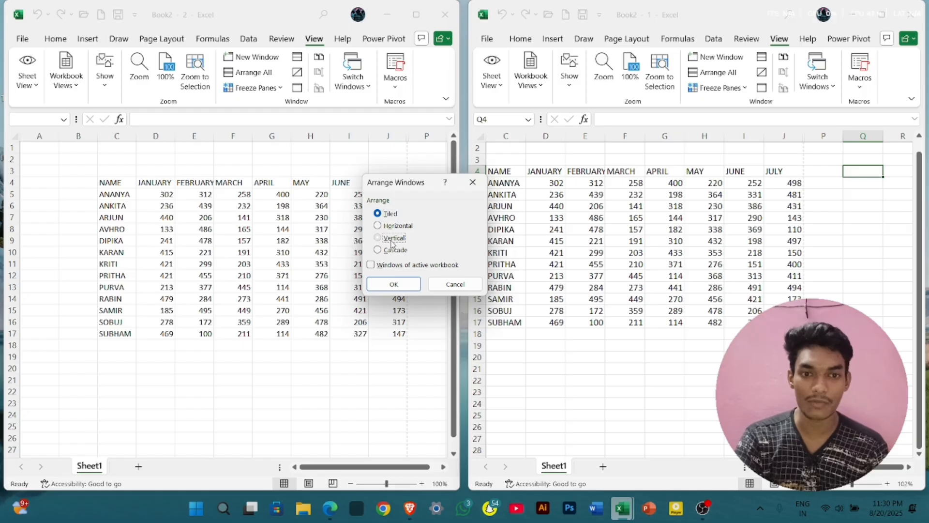
click(394, 284)
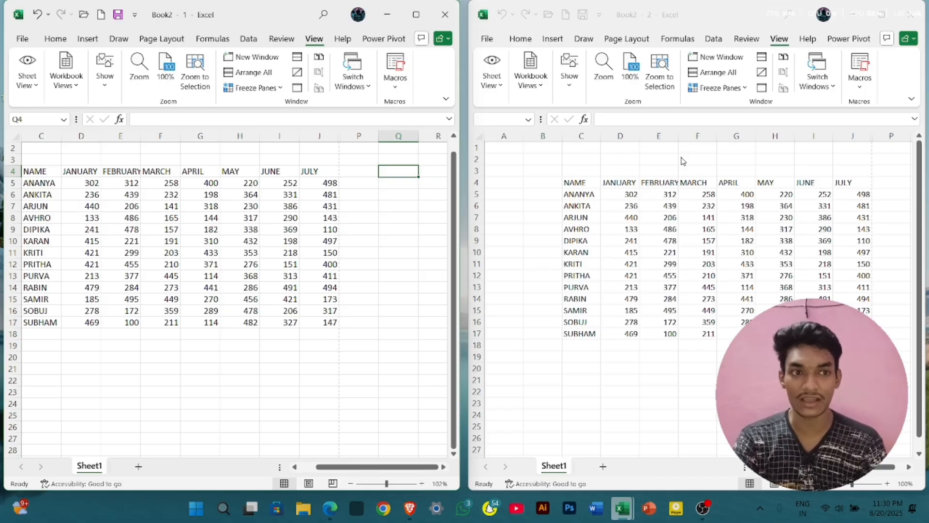
Compare the layouts again by arranging the two Book2 windows as Tiled and returning them to Vertical
click(716, 72)
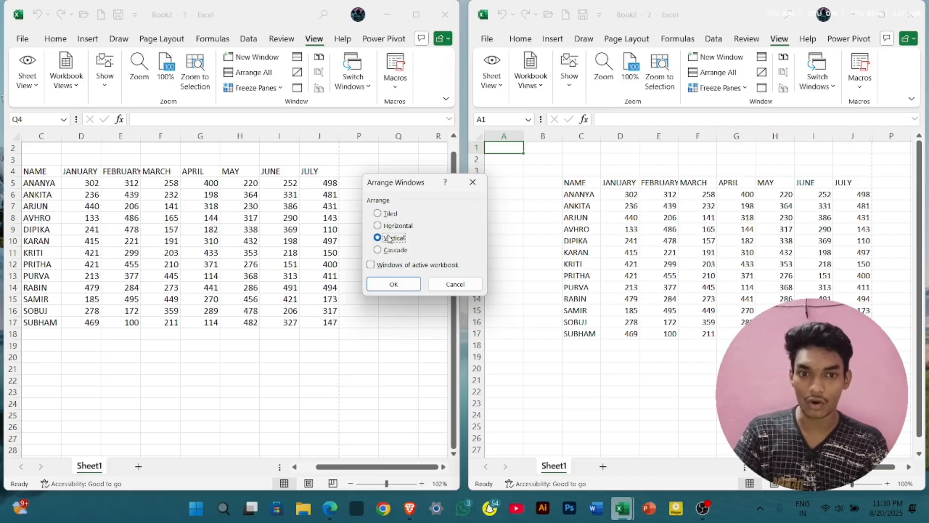
click(385, 214)
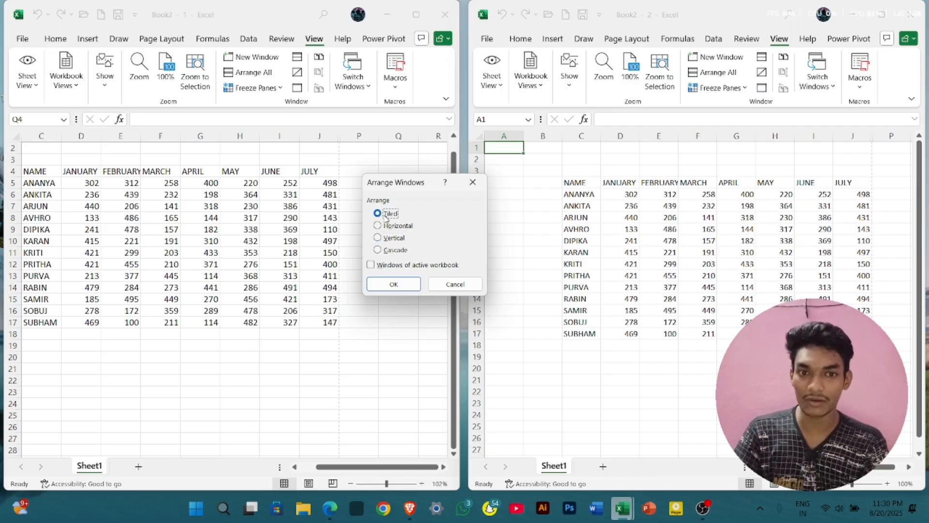
click(396, 287)
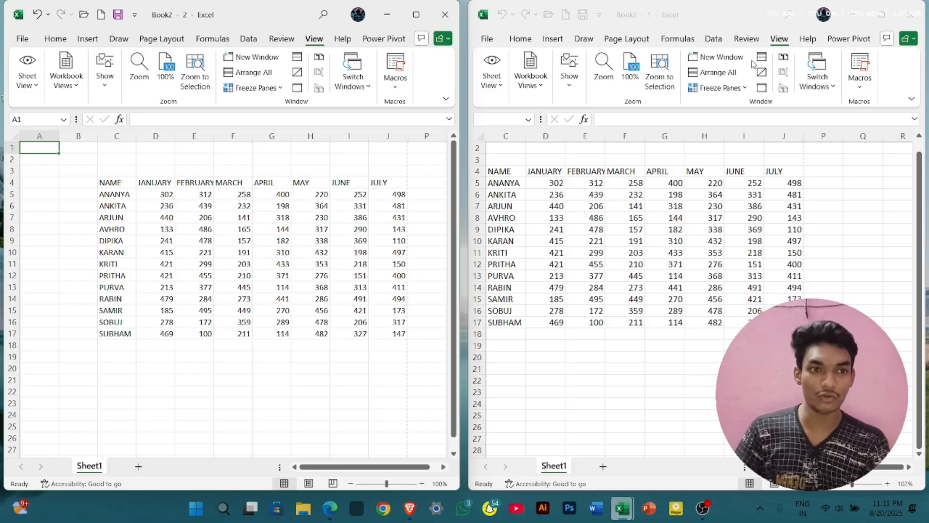
click(719, 72)
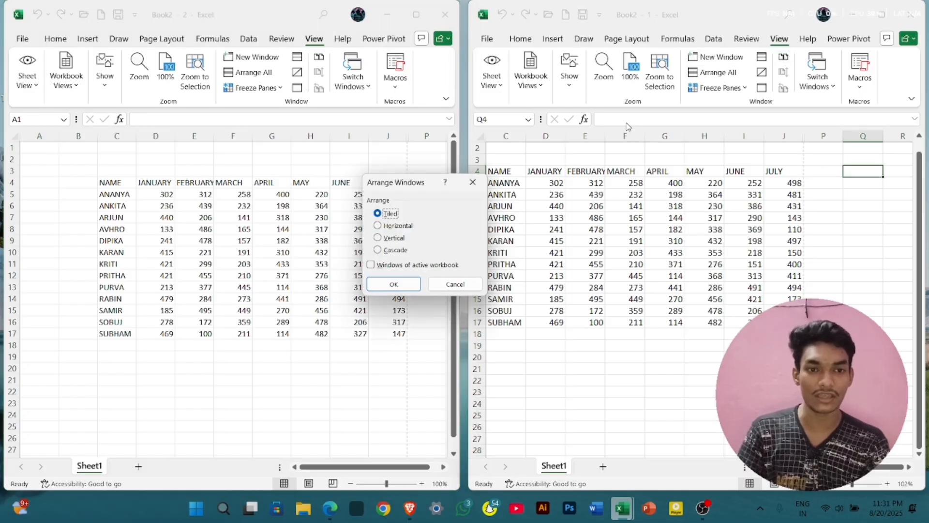
click(388, 238)
click(383, 283)
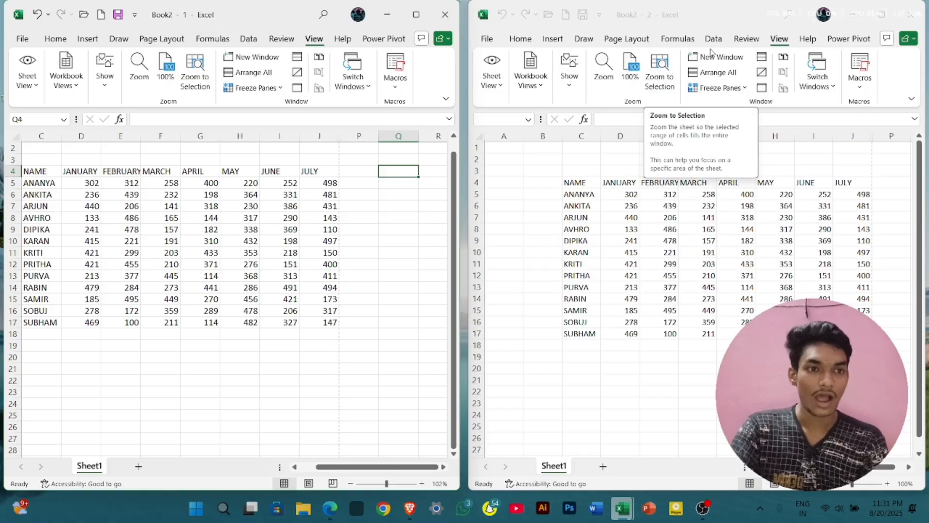
Arrange the two Book2 windows as a cascade
click(726, 74)
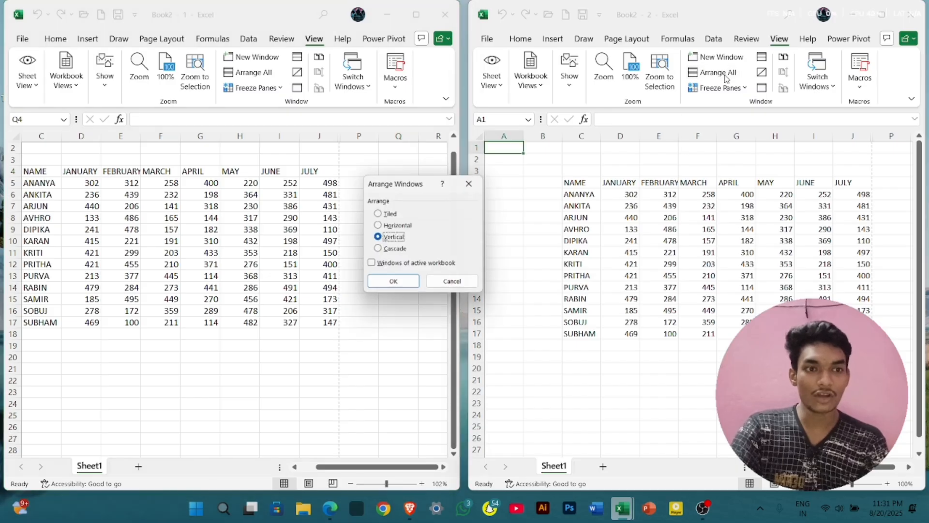
click(403, 251)
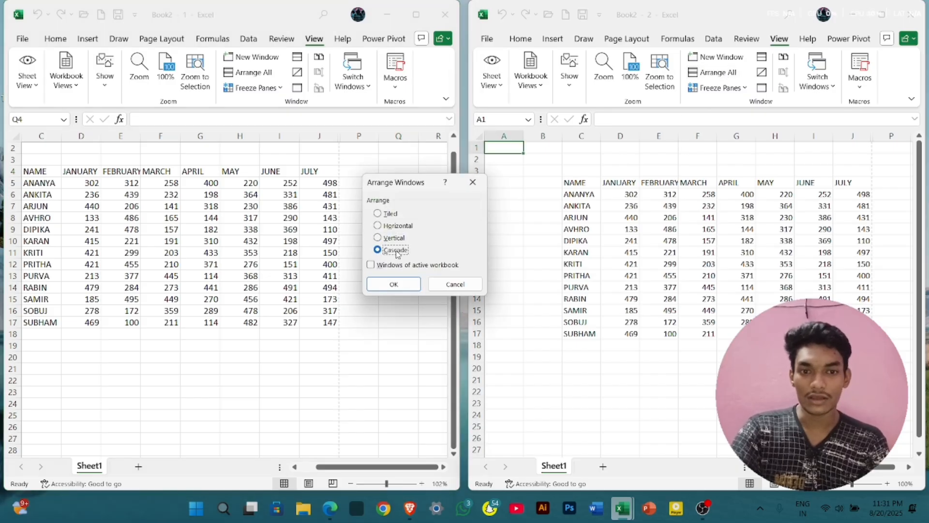
click(403, 283)
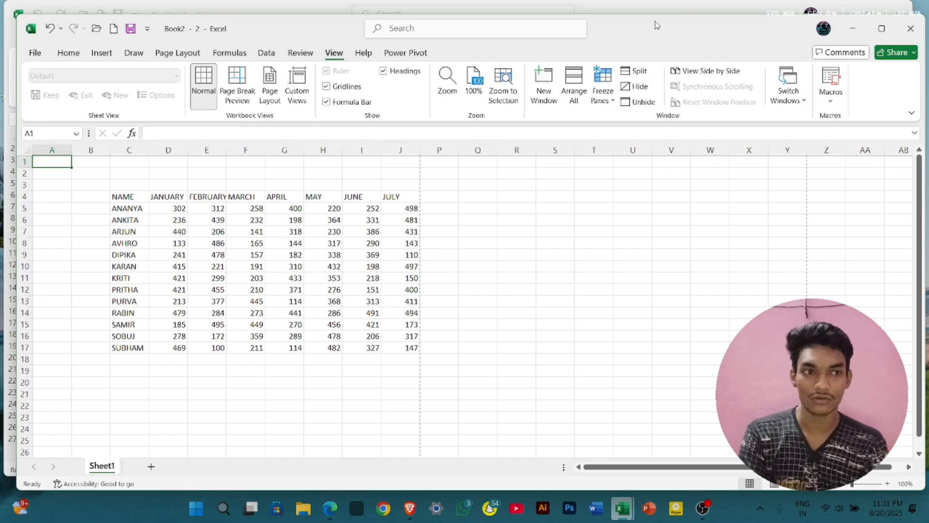
Move the front Book2 - 2 window down and to the right, and reposition the Book2 - 1 window behind it
drag(657, 25, 749, 168)
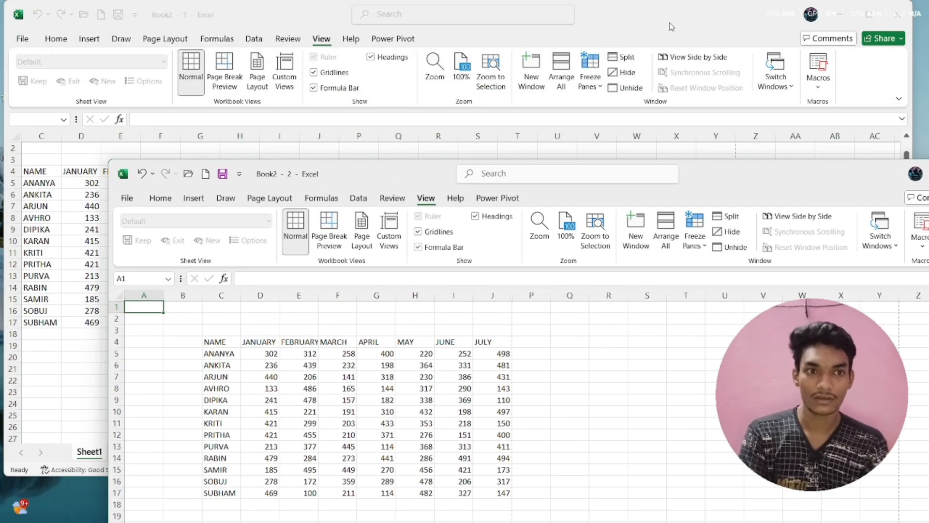
drag(671, 26, 740, 108)
drag(674, 127, 586, 51)
click(833, 517)
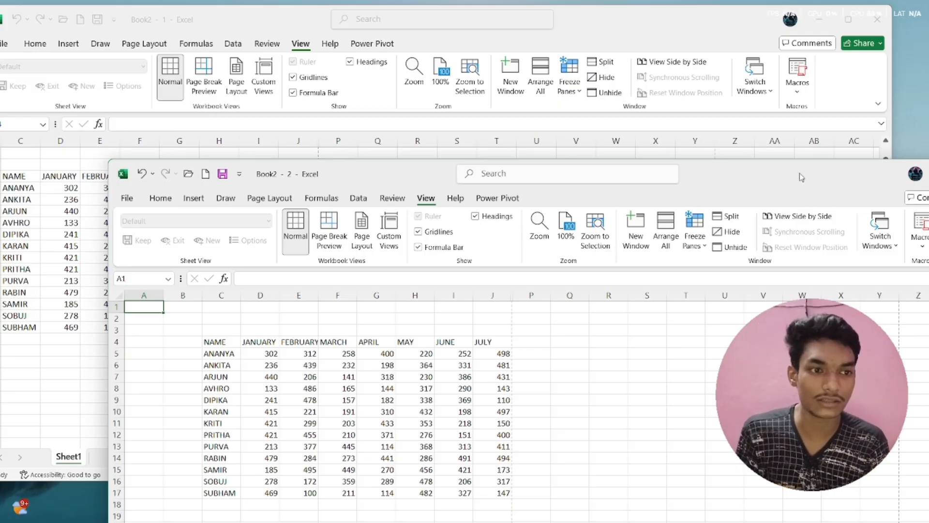
Maximize the Book2 - 2 window and zoom the sheet in to 135% around the data table
drag(807, 177, 714, 181)
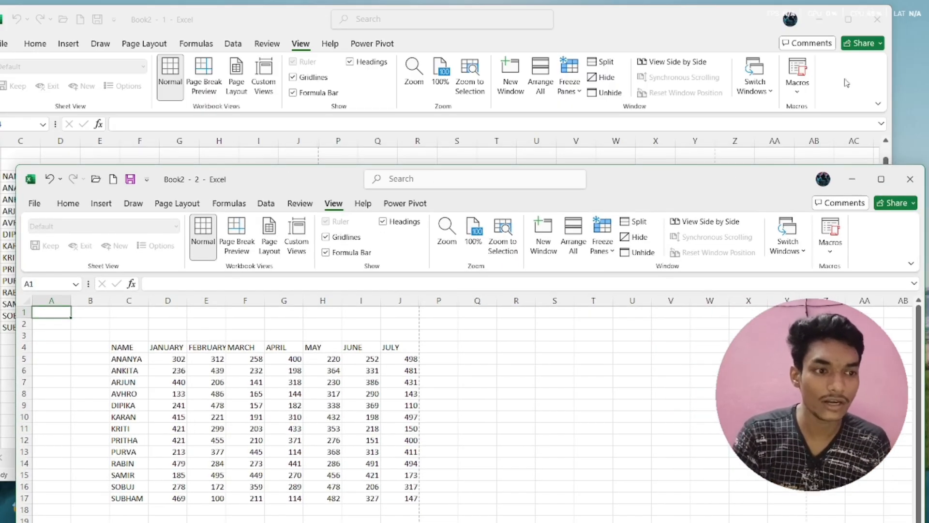
click(881, 178)
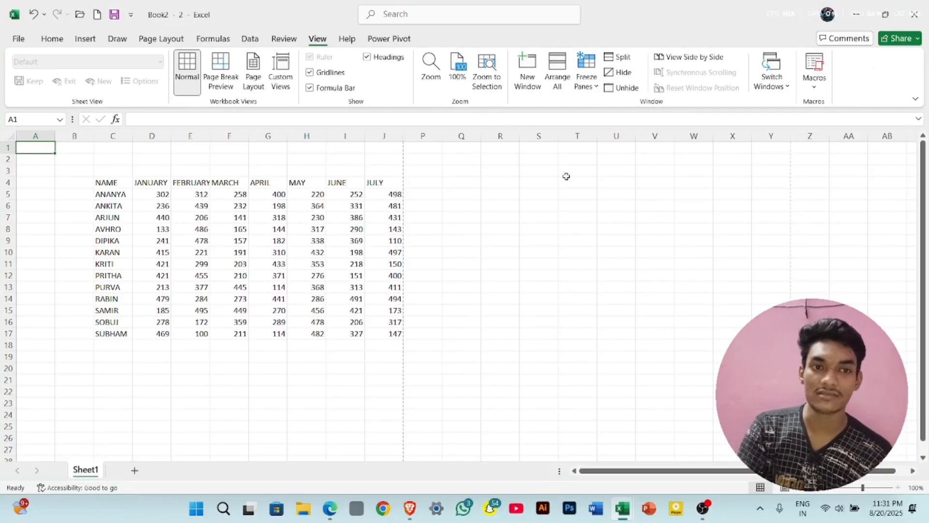
ctrl+scroll(595, 255, up, 3)
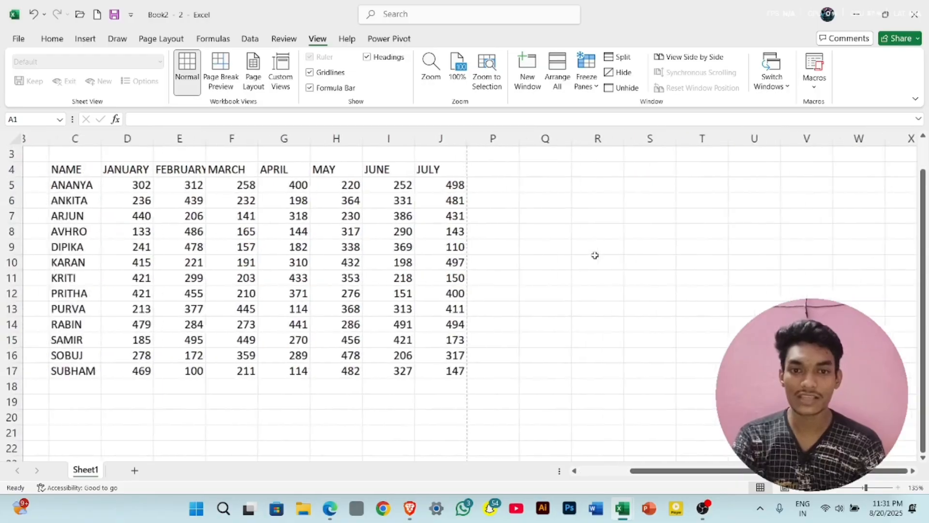
scroll(595, 255, right, 1)
scroll(595, 255, left, 1)
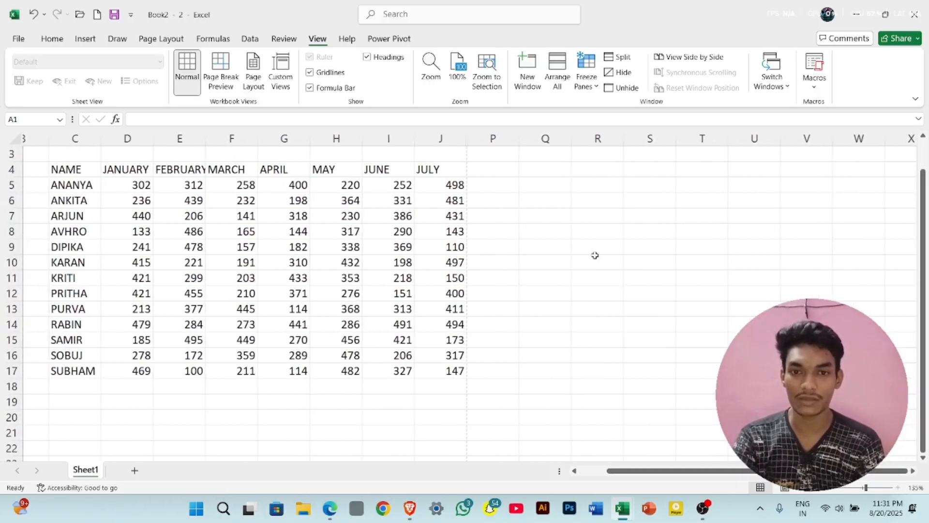
Duplicate the data rows C5:J17 directly below the table, starting at cell C18
drag(85, 187, 473, 371)
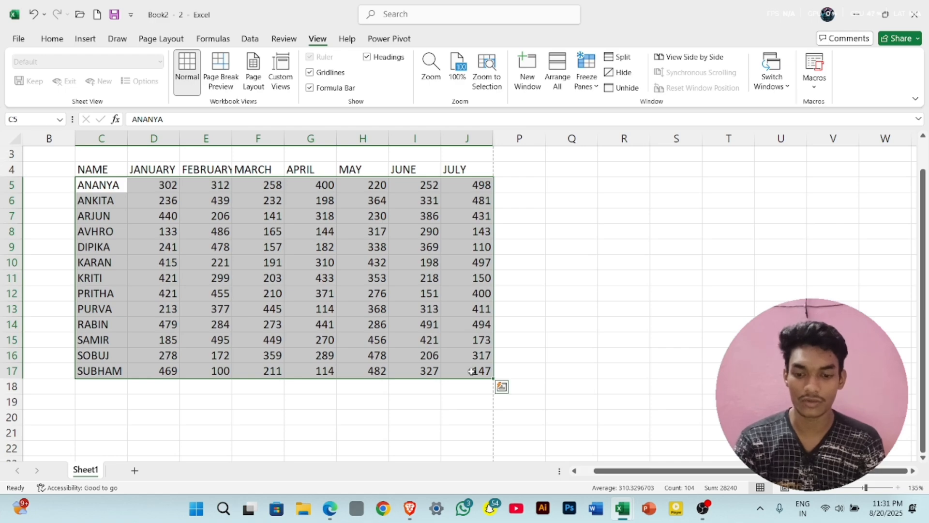
key(ctrl+c)
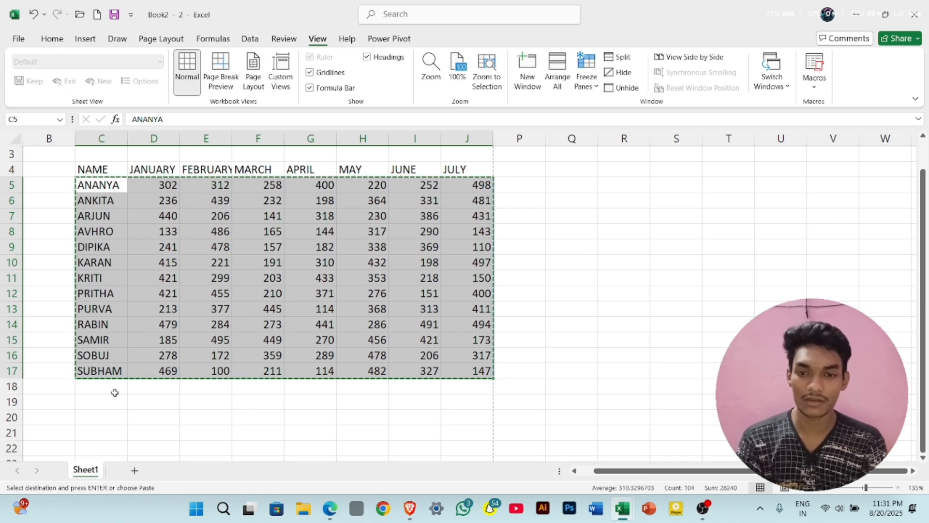
click(116, 392)
key(ctrl+v)
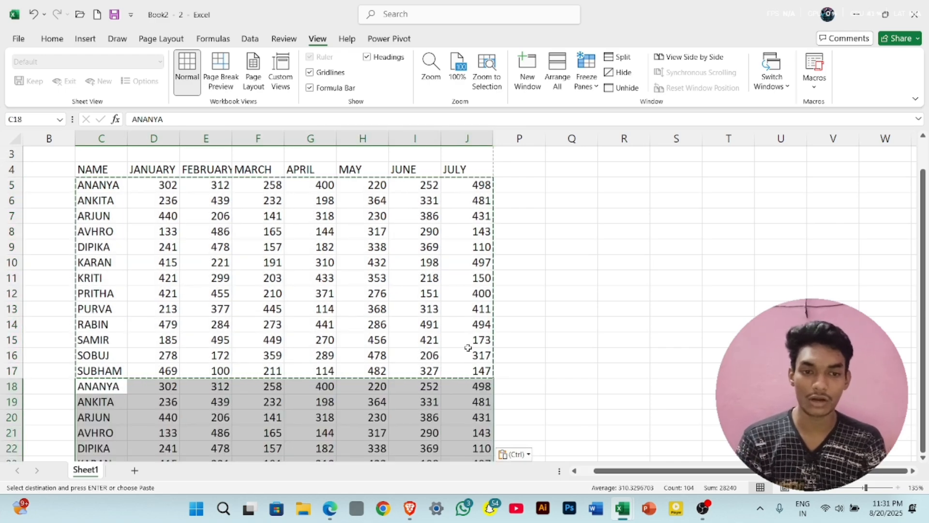
click(514, 342)
text(bn)
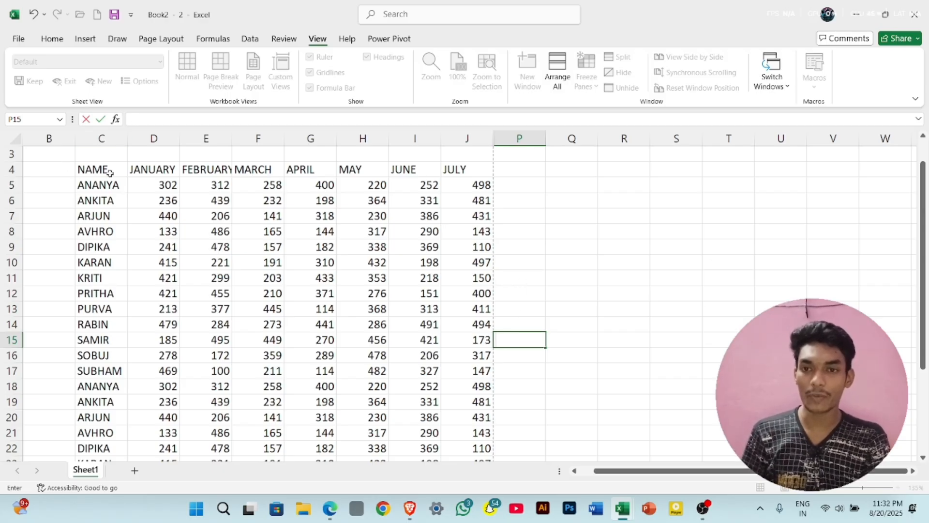
Freeze the panes above row 5 to keep the month header row in place
scroll(304, 285, down, 3)
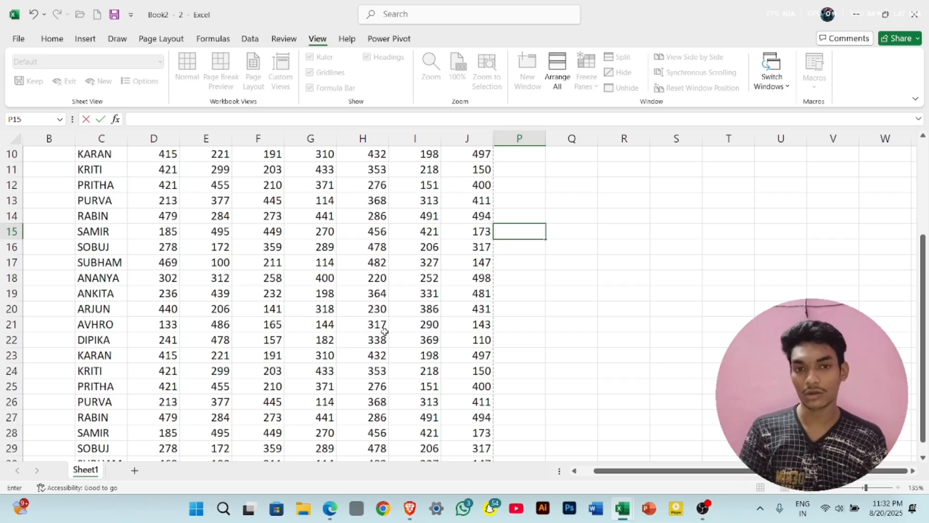
scroll(385, 331, up, 3)
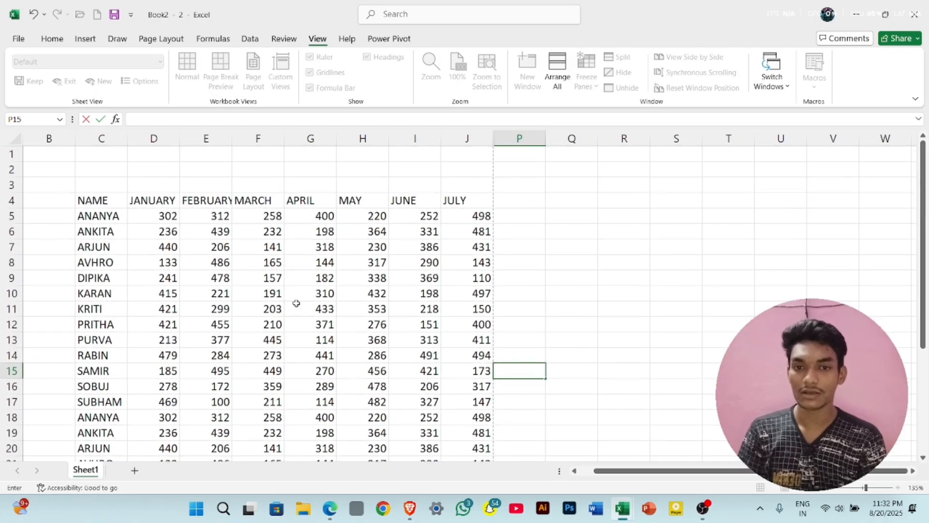
scroll(315, 398, down, 3)
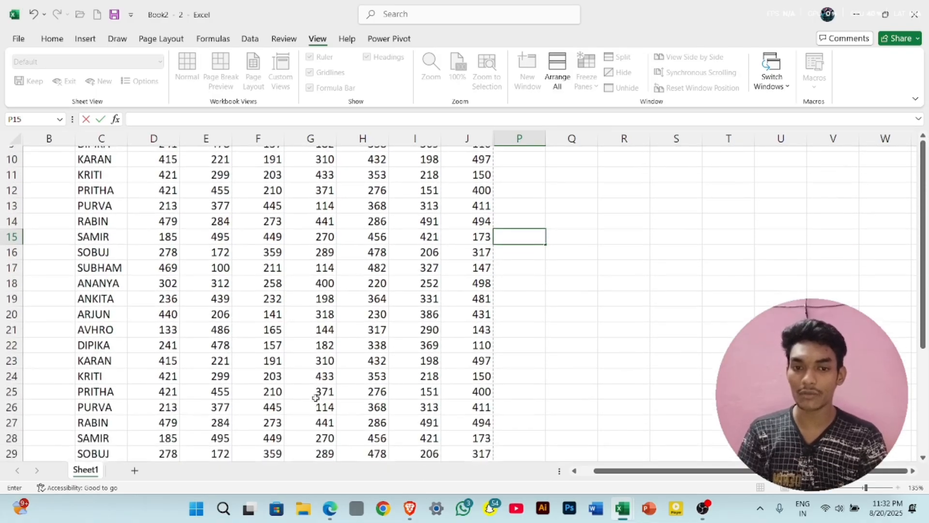
scroll(315, 398, up, 1)
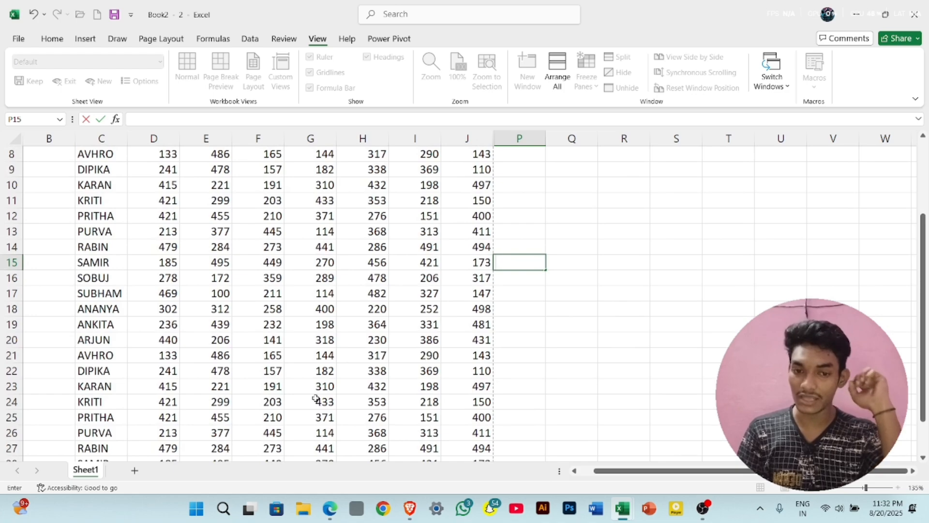
scroll(315, 398, up, 2)
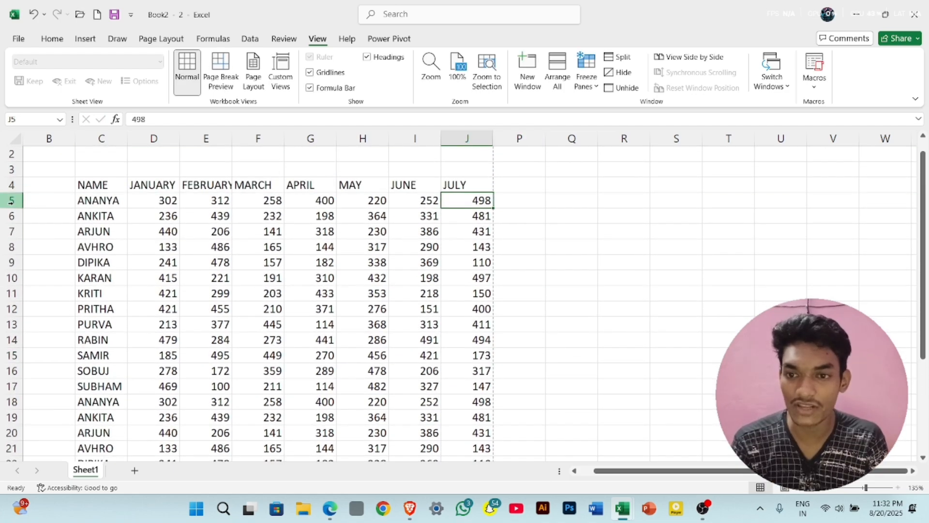
click(11, 202)
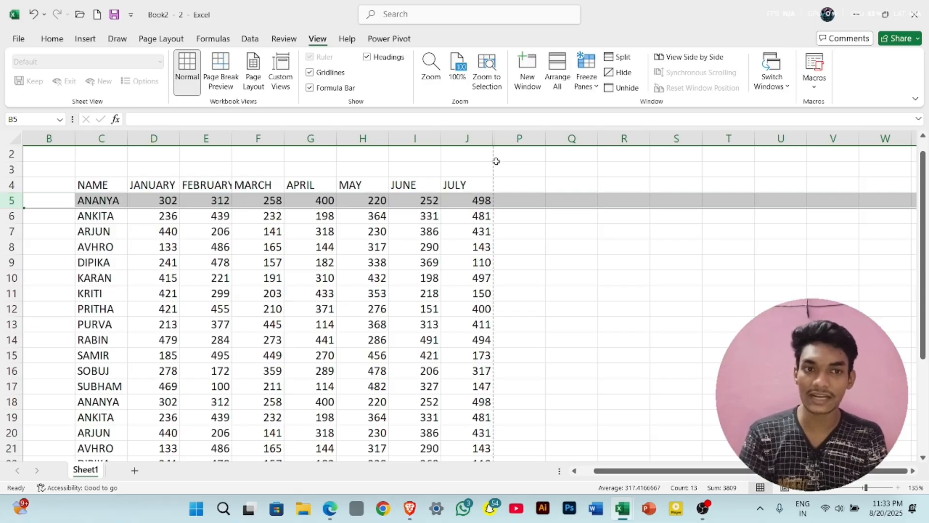
click(590, 85)
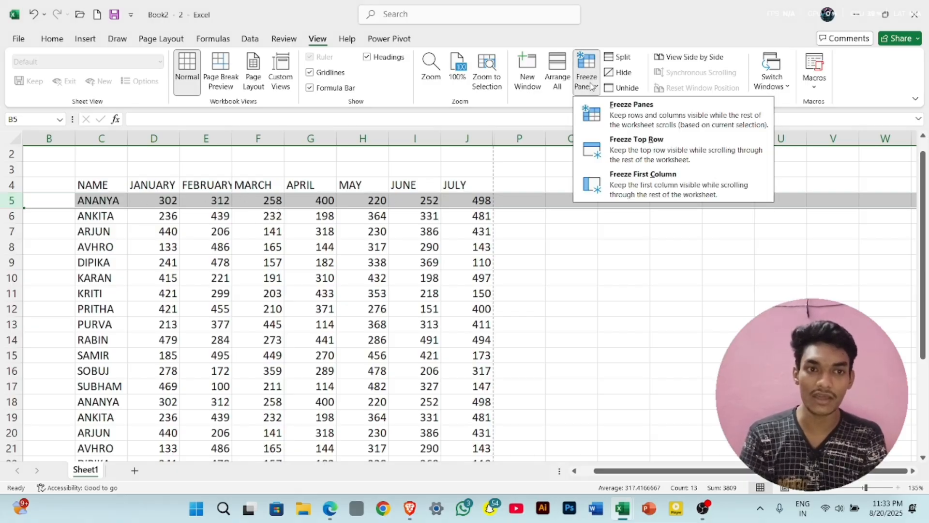
click(668, 118)
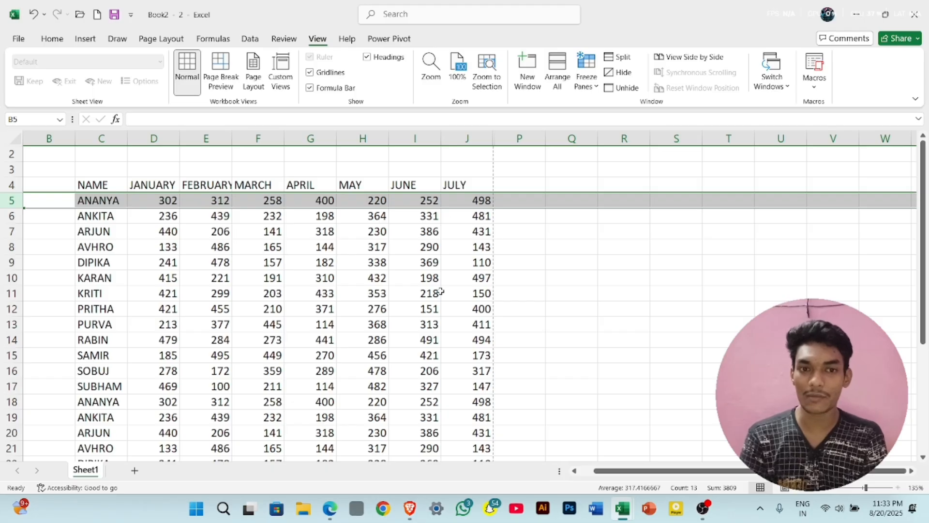
Check how the frozen header row behaves along the length of the table, and unfreeze the panes
scroll(441, 292, down, 5)
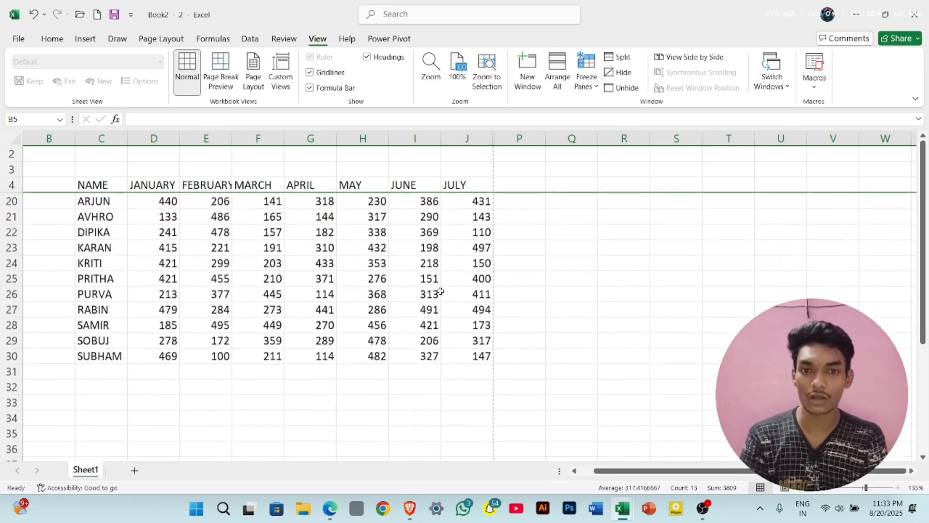
scroll(441, 291, up, 5)
scroll(441, 291, down, 1)
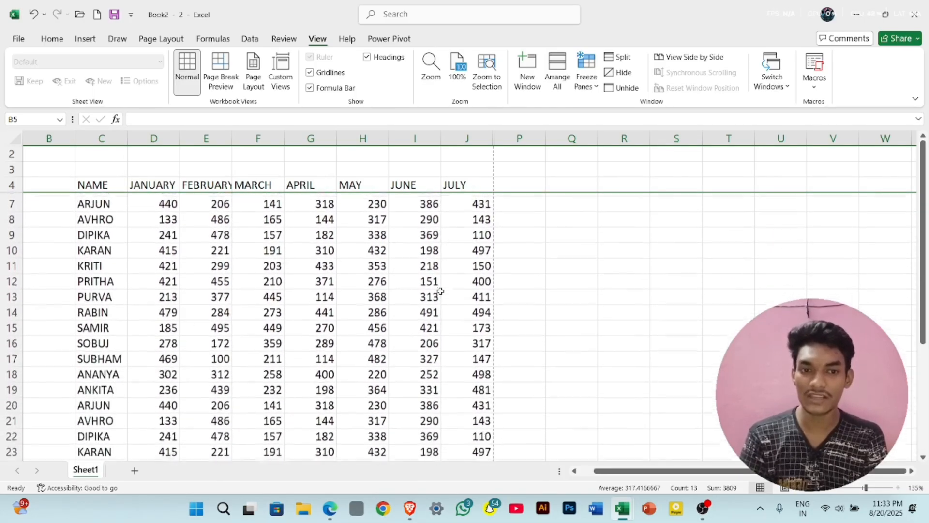
scroll(441, 292, down, 1)
scroll(441, 292, up, 4)
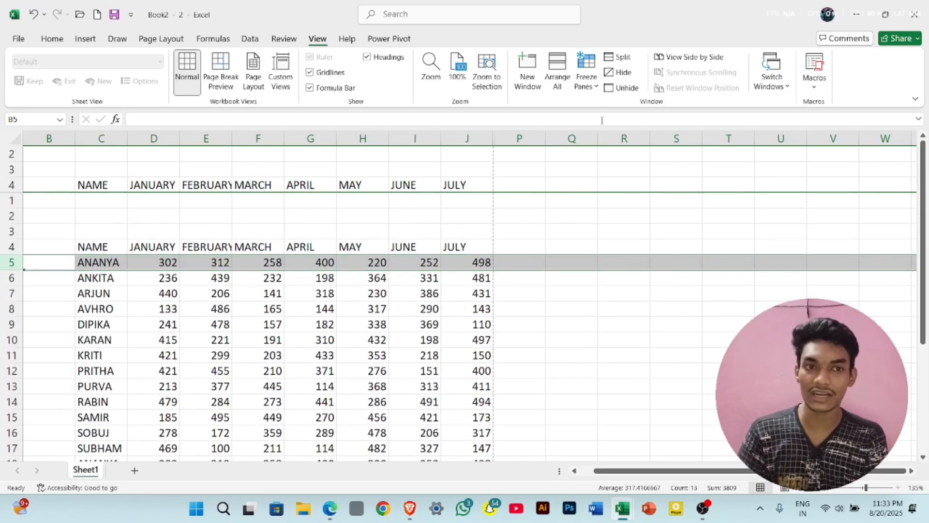
click(592, 86)
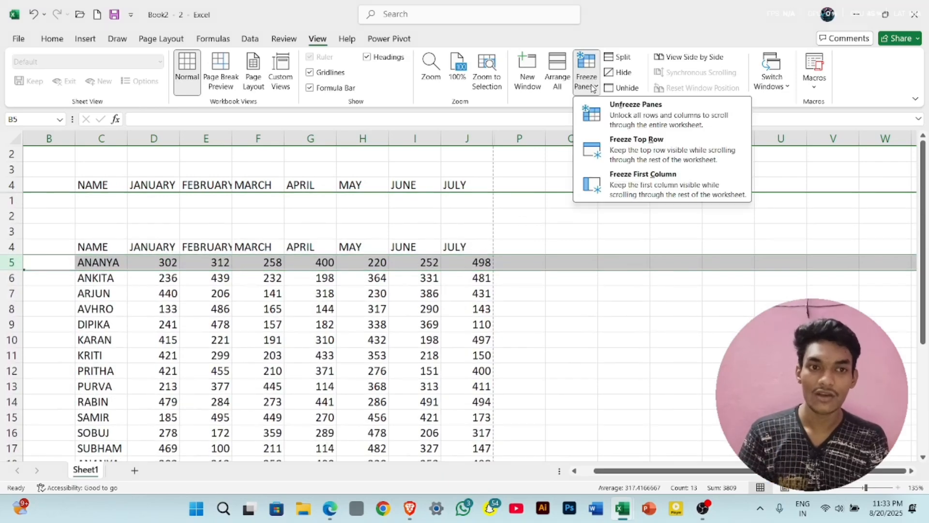
click(645, 117)
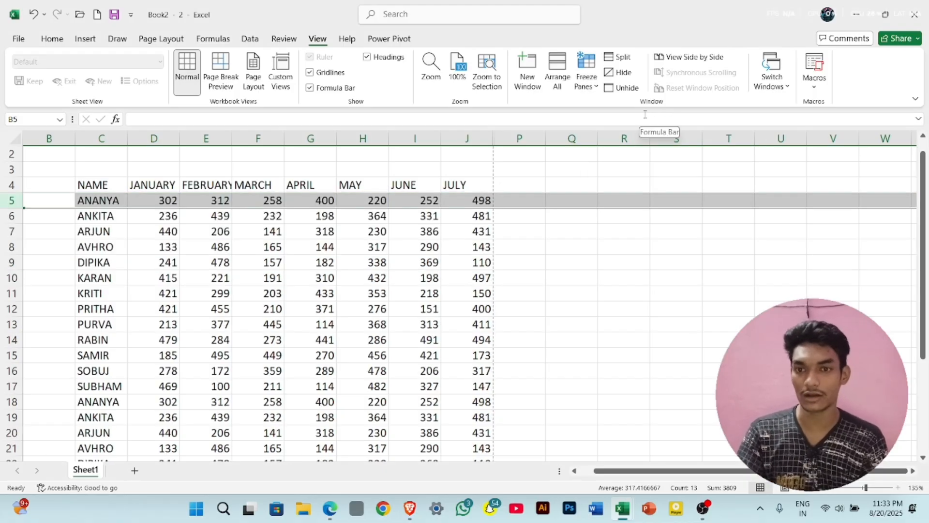
click(588, 80)
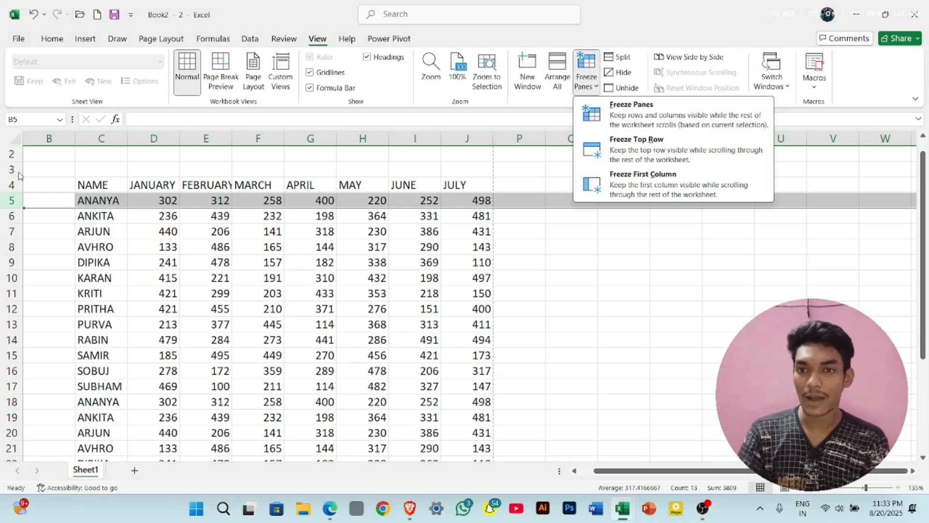
scroll(129, 205, left, 1)
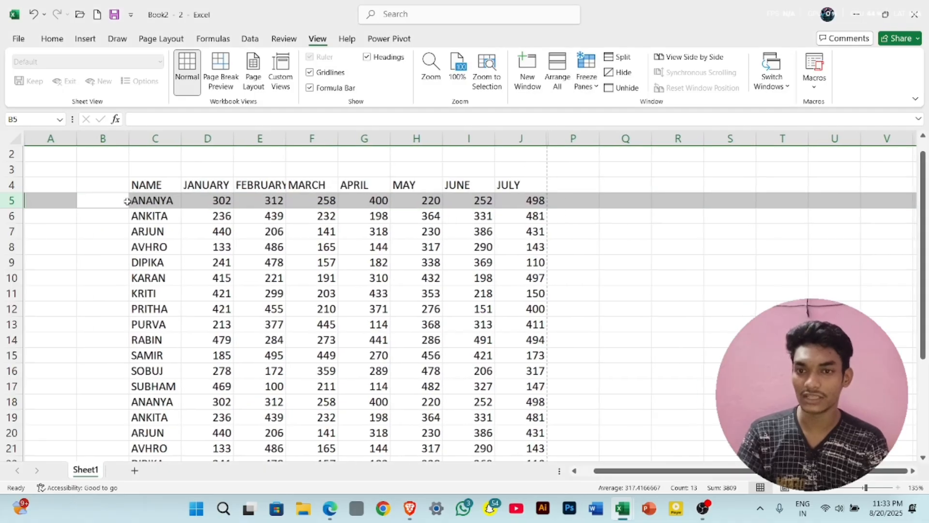
click(53, 144)
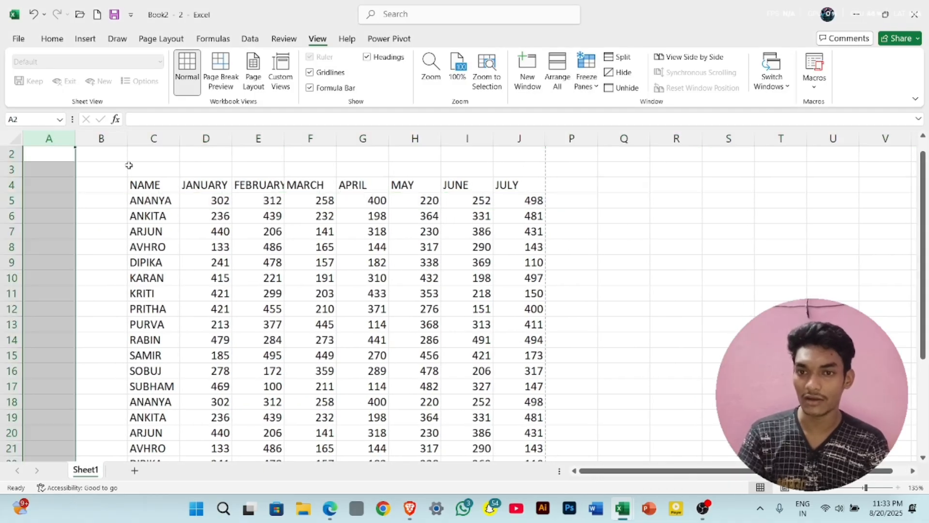
click(453, 198)
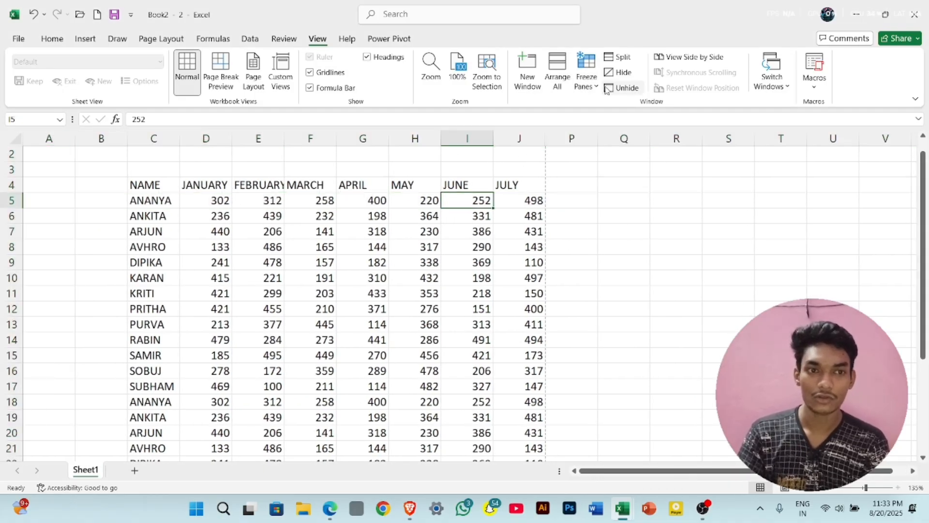
click(589, 85)
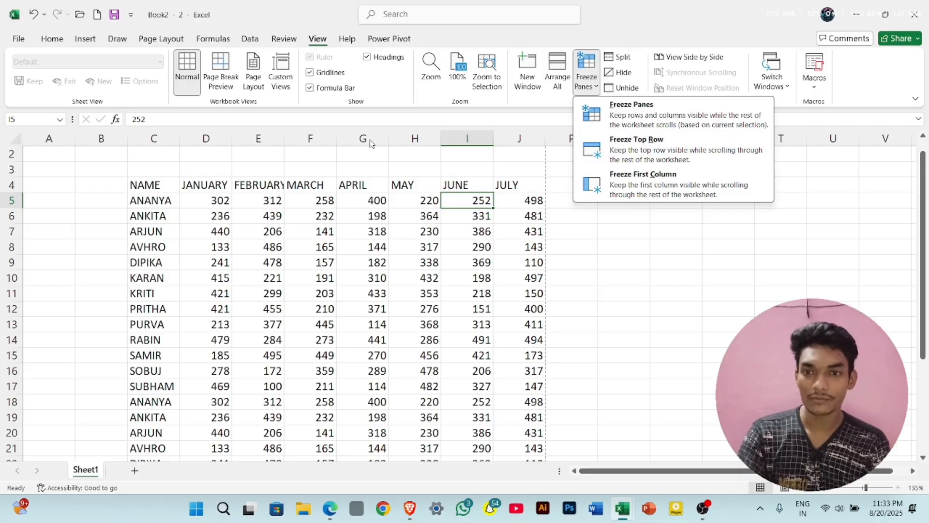
click(151, 183)
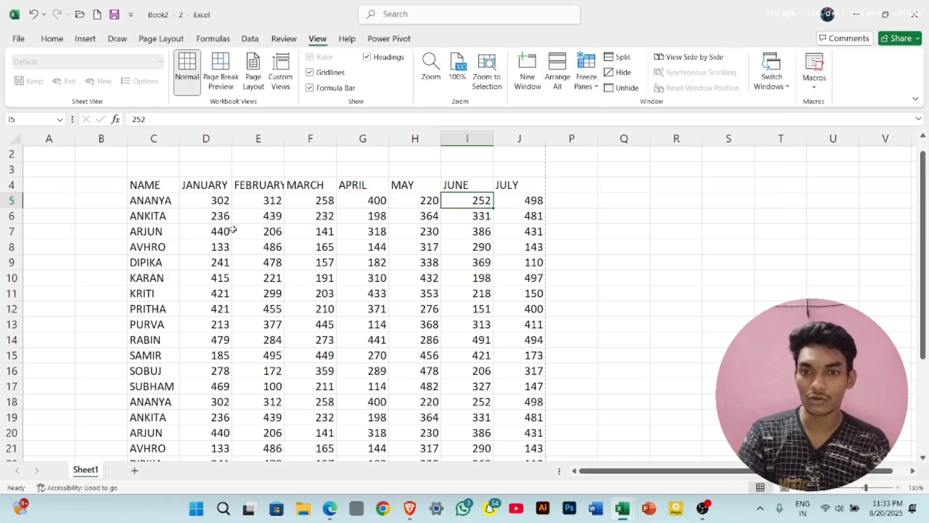
drag(153, 184, 431, 295)
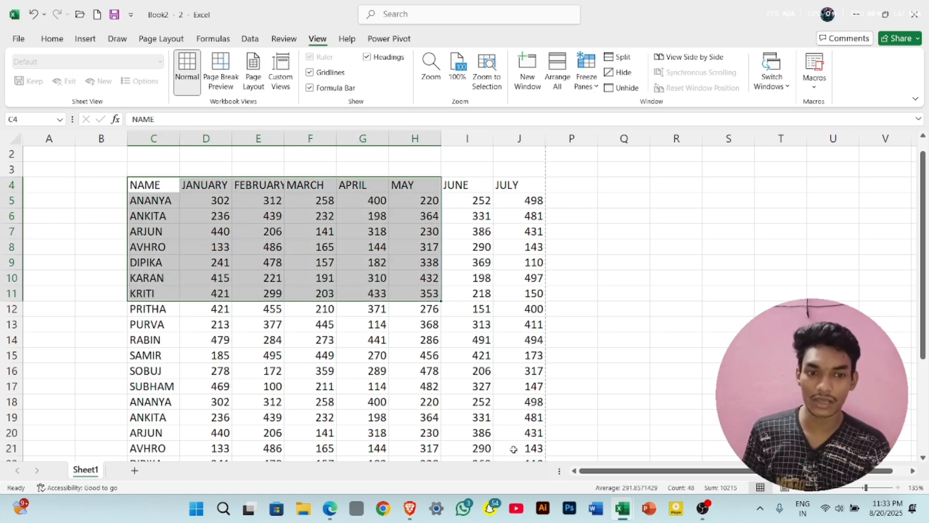
click(340, 356)
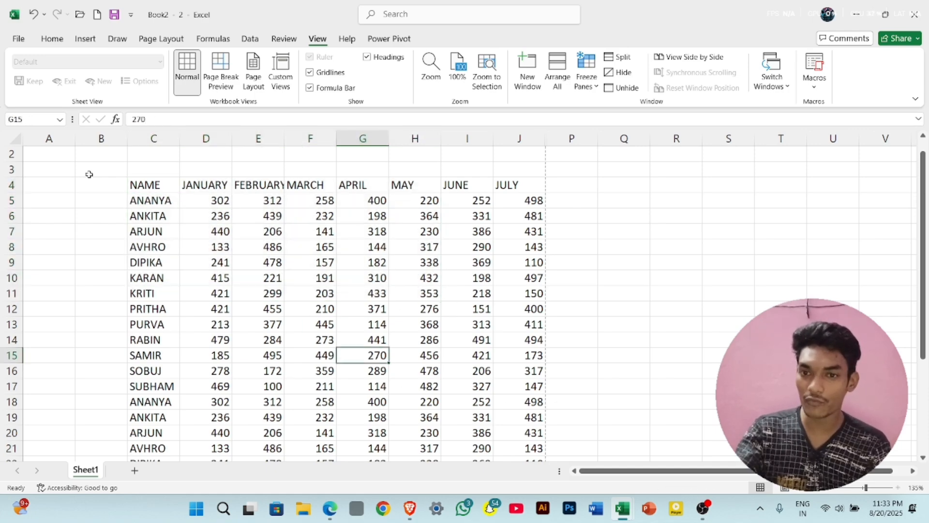
Move the whole table, C4:J30 including its headers, so that it starts at cell A1
drag(162, 186, 516, 417)
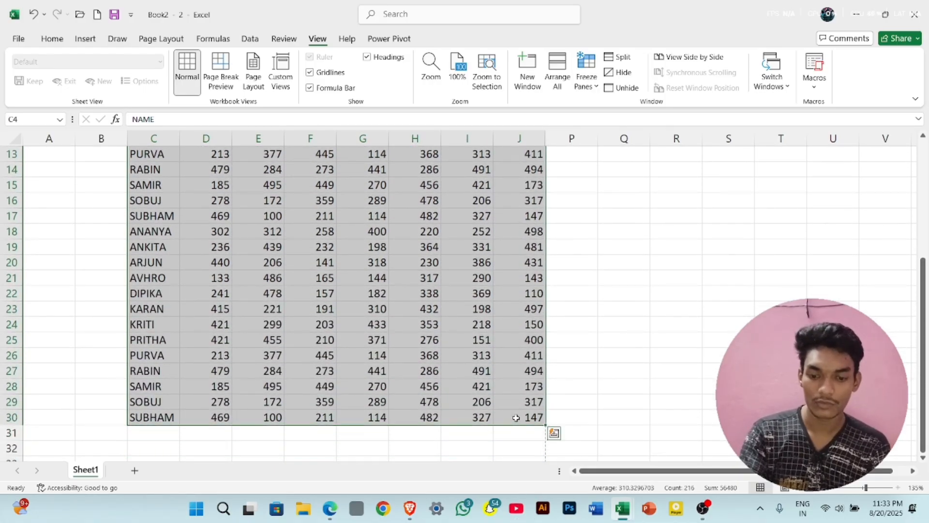
key(ctrl+c)
scroll(516, 418, up, 4)
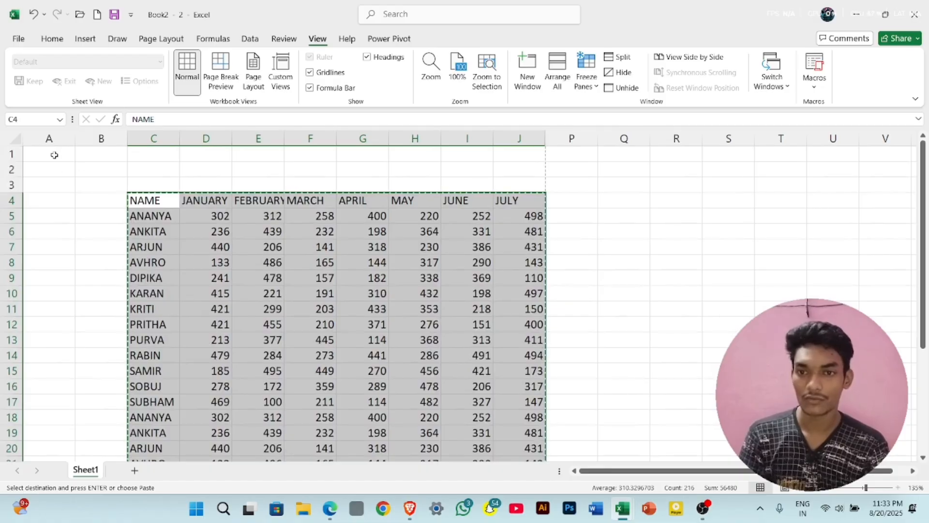
click(54, 155)
key(ctrl+v)
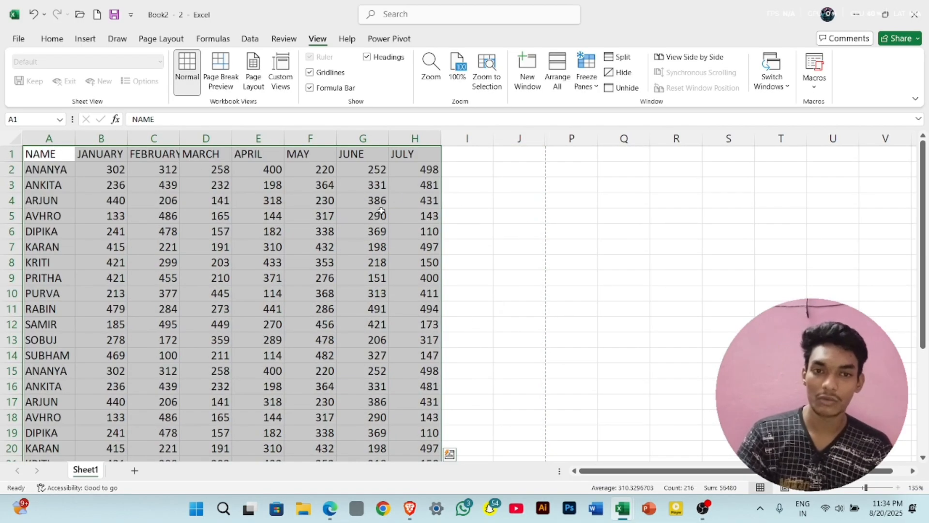
Freeze the top row of the sheet, which holds the table headers
click(502, 233)
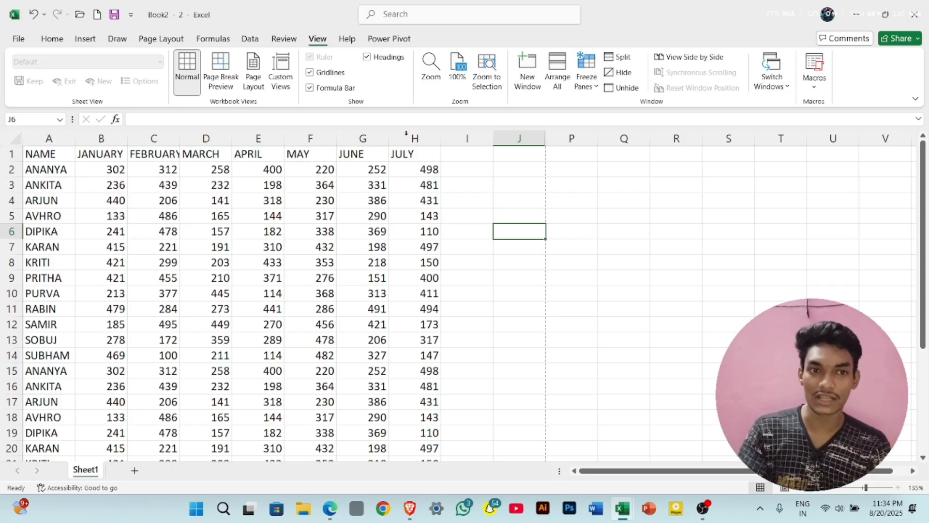
click(592, 85)
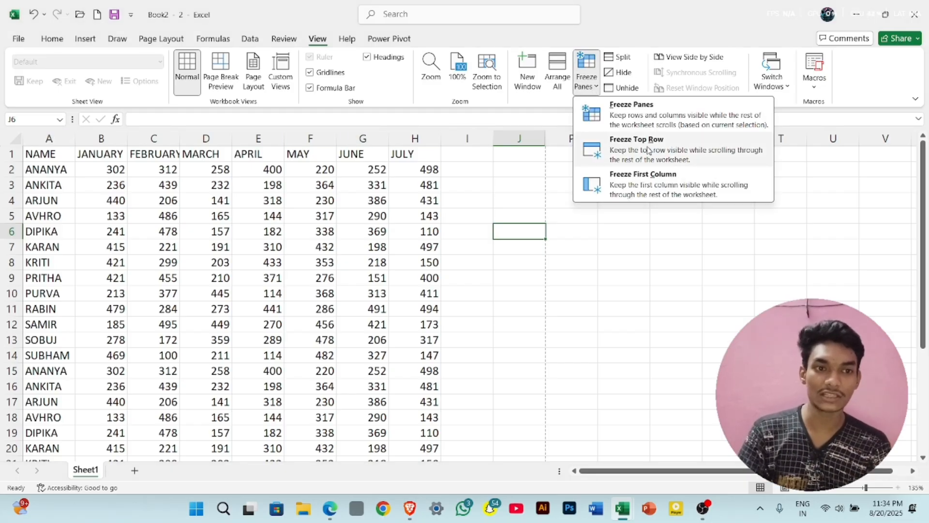
click(644, 148)
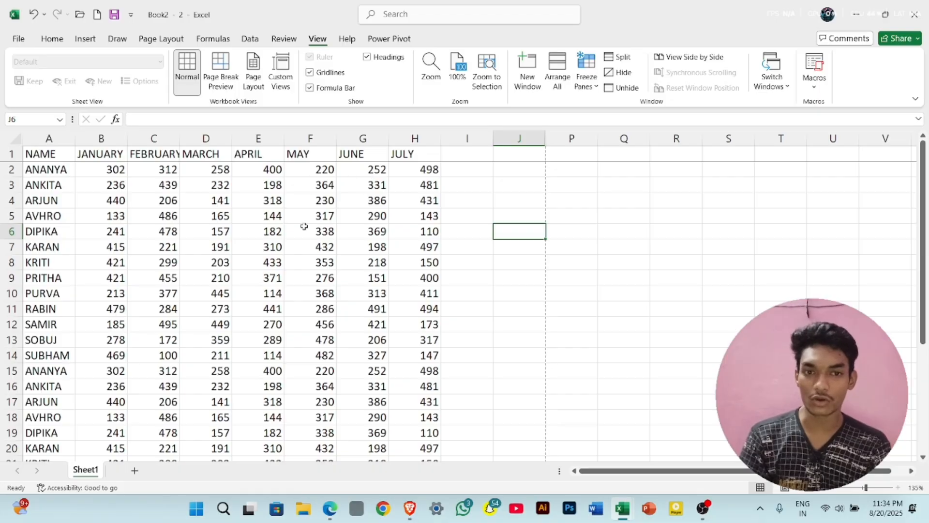
Check how the frozen header row behaves along the table, and freeze the first column (NAME) instead
scroll(307, 243, down, 5)
scroll(308, 243, up, 5)
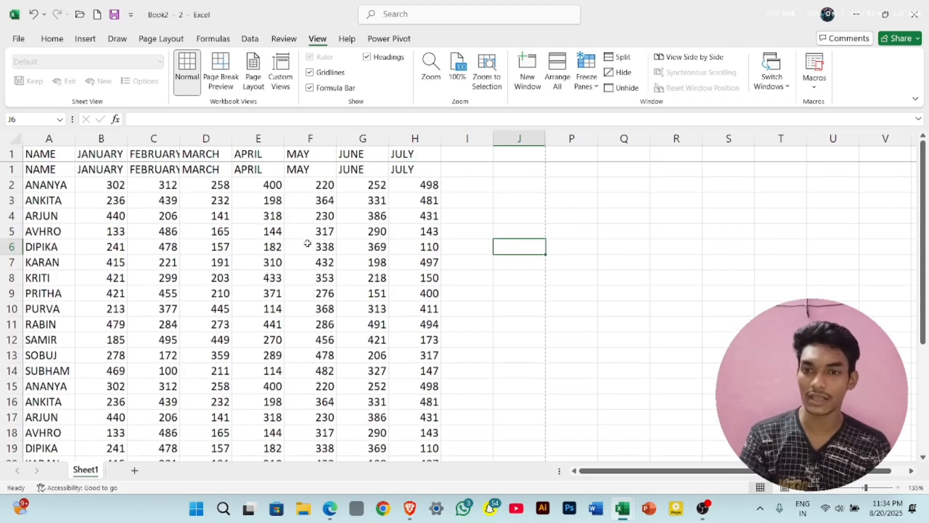
scroll(223, 254, down, 4)
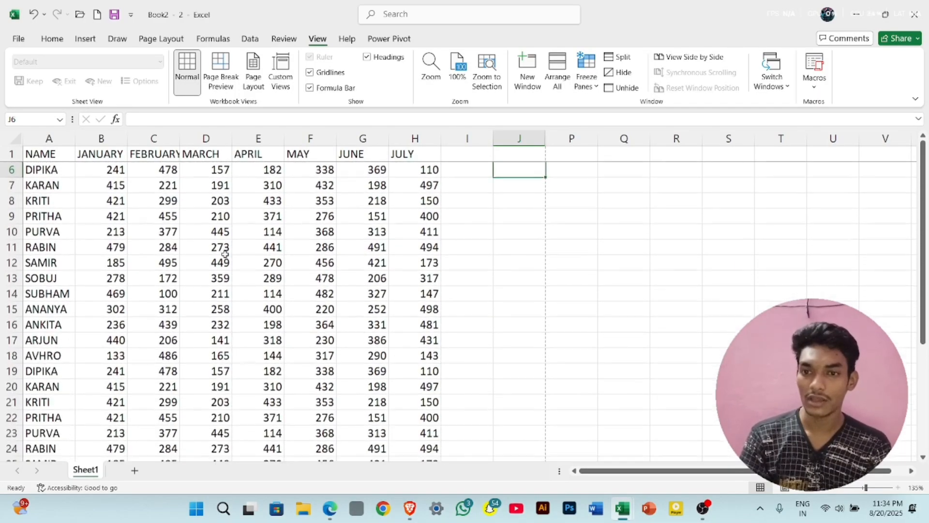
scroll(221, 254, up, 5)
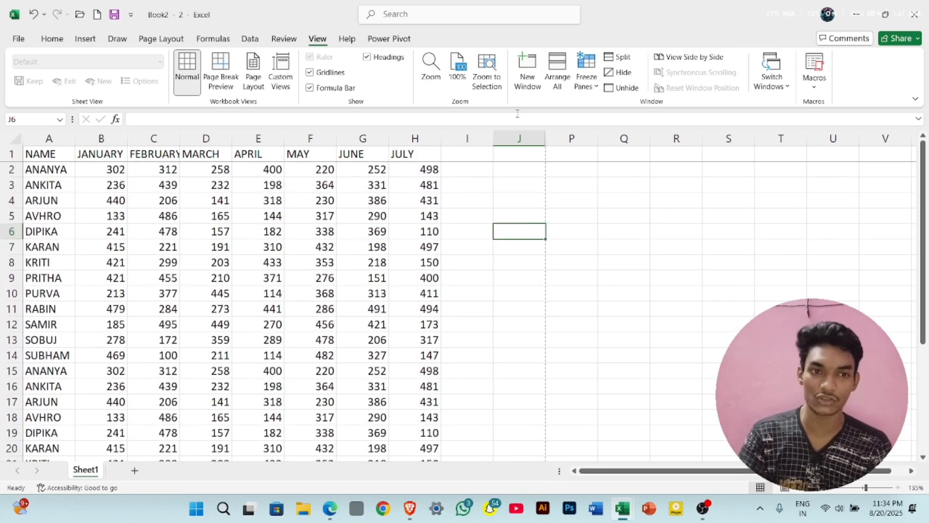
click(586, 78)
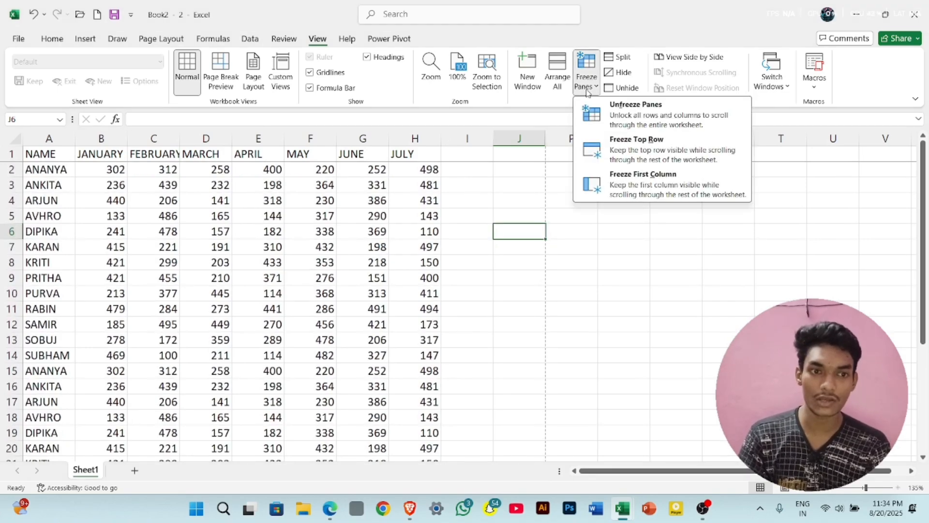
click(675, 179)
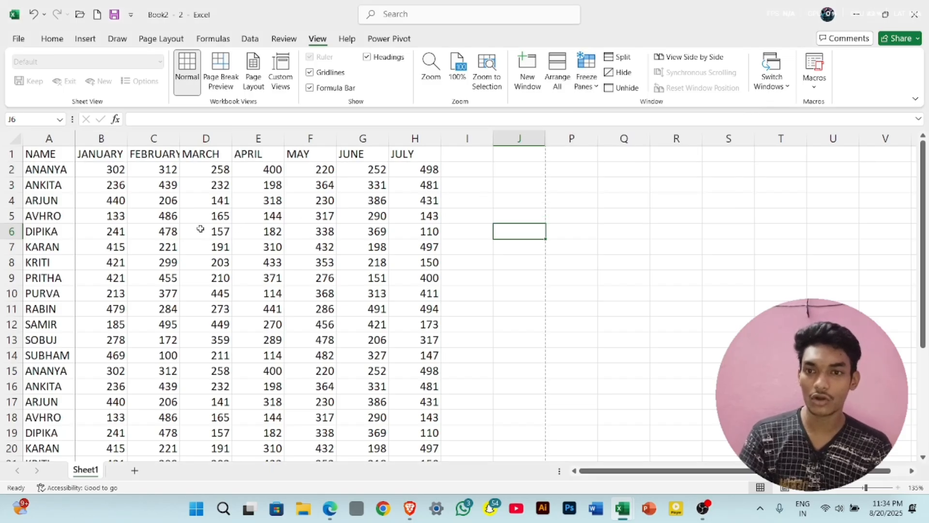
Check how the frozen NAME column behaves across the month columns, and unfreeze the panes
scroll(175, 262, right, 3)
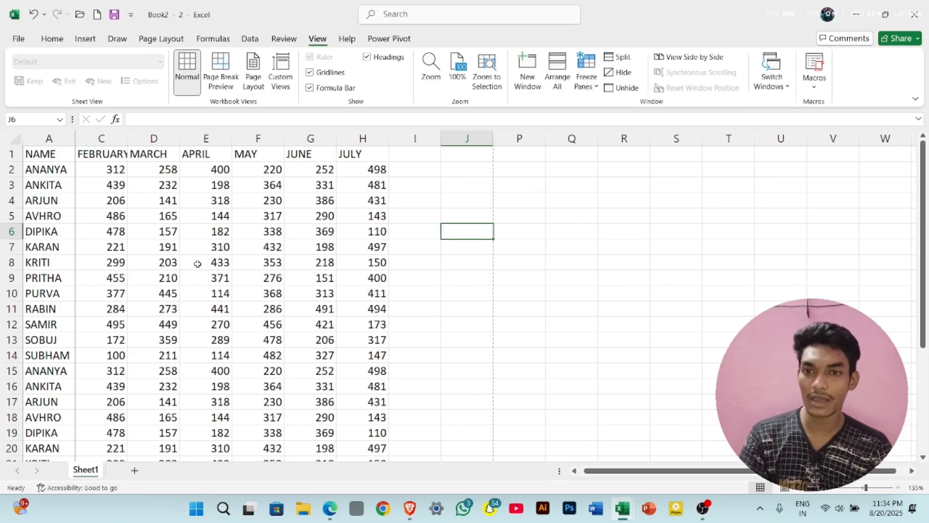
scroll(198, 263, left, 3)
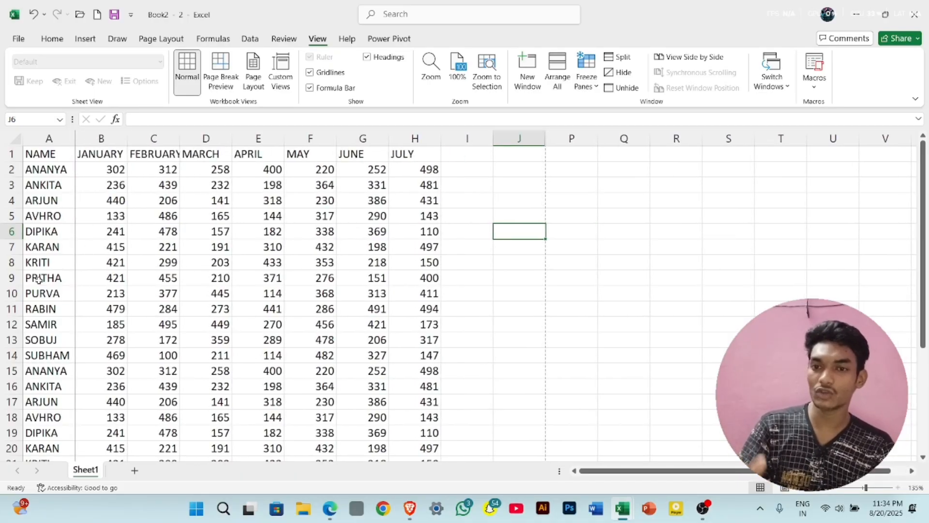
scroll(247, 300, right, 3)
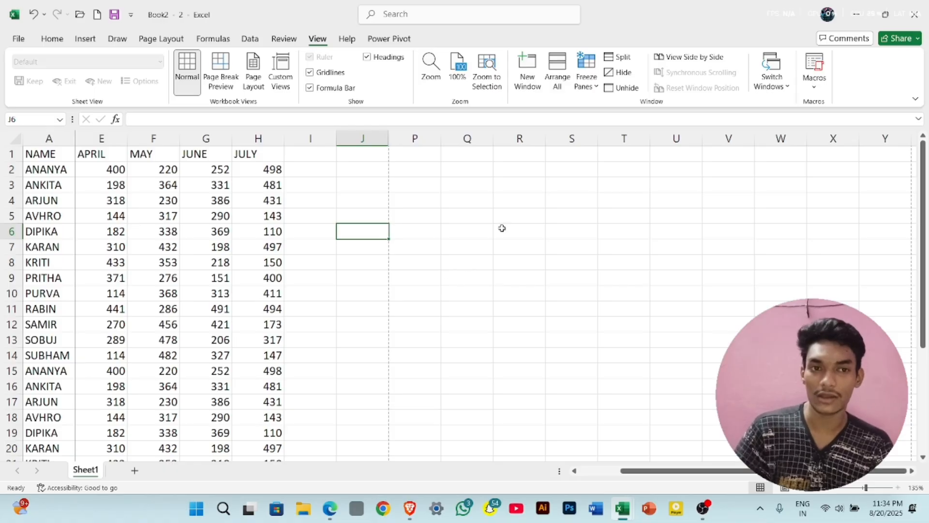
click(586, 80)
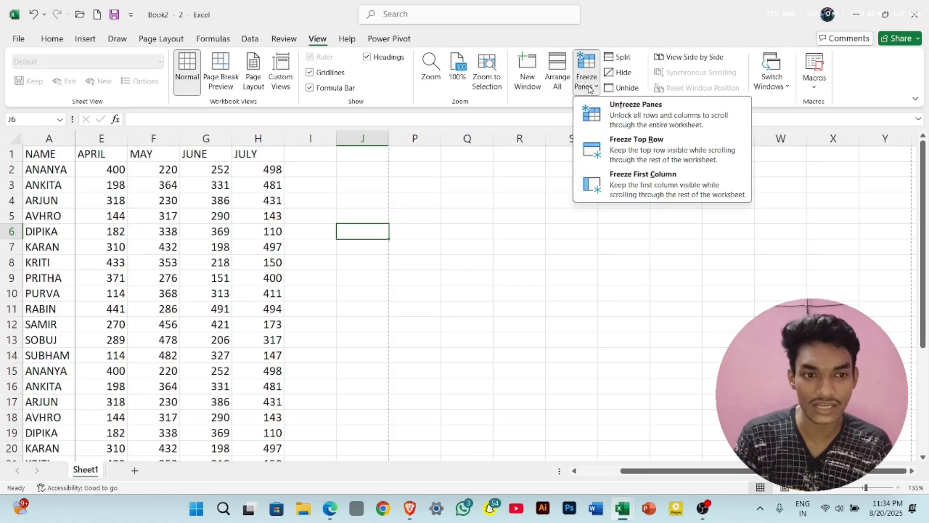
click(669, 115)
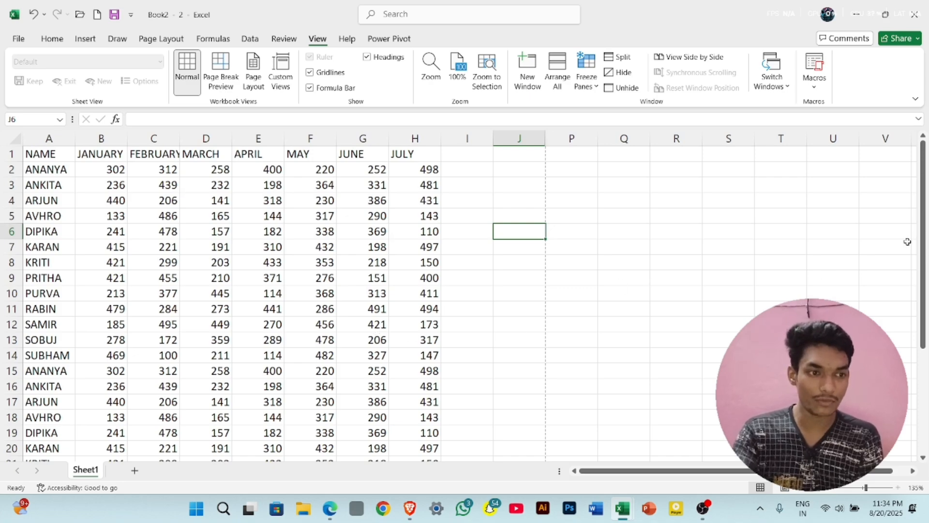
Split the worksheet window into two panes above row 15
drag(923, 253, 914, 233)
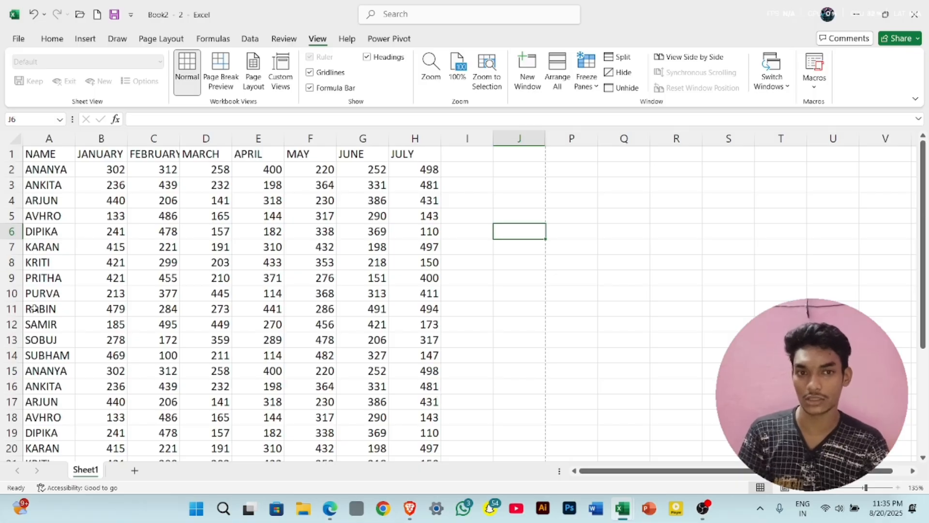
click(35, 373)
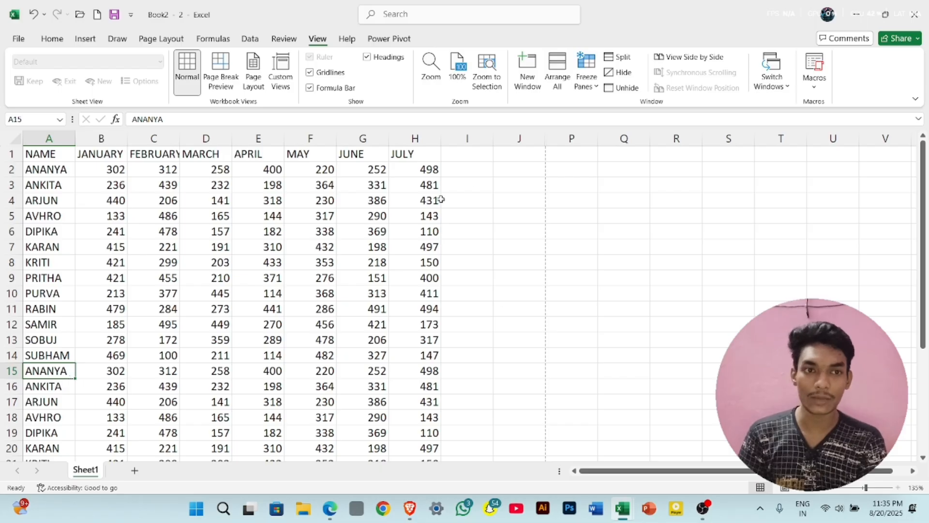
click(618, 58)
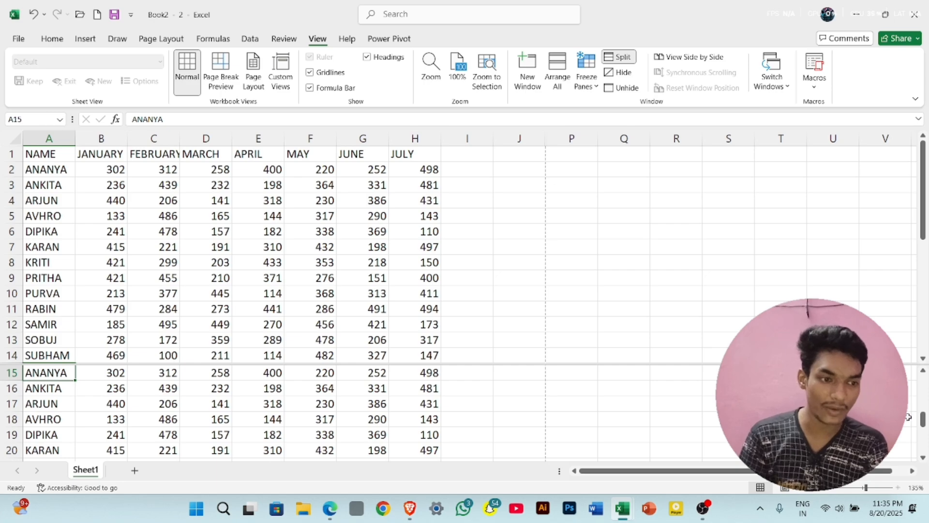
Browse the lower pane of the split independently of the upper one, and remove the split
mouse_move(924, 426)
mouse_down()
mouse_move(924, 384)
mouse_move(924, 429)
mouse_up()
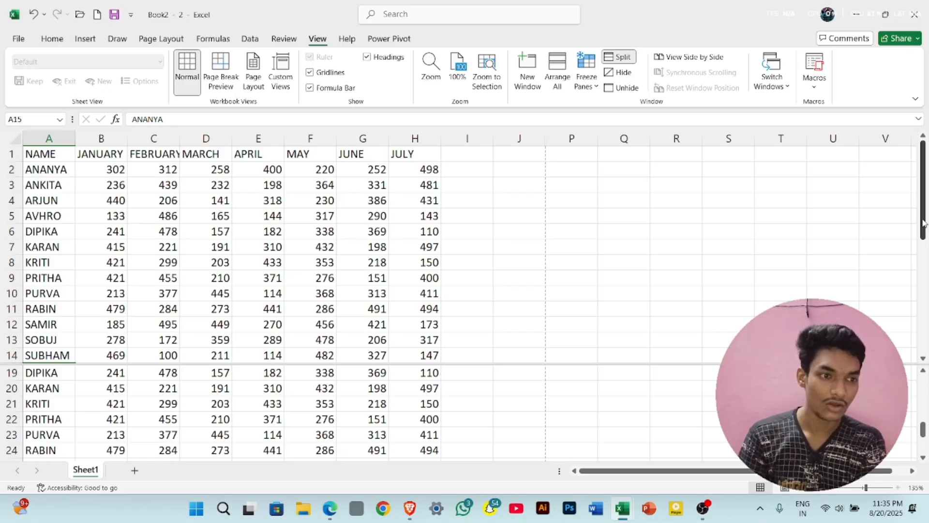
drag(923, 223, 922, 192)
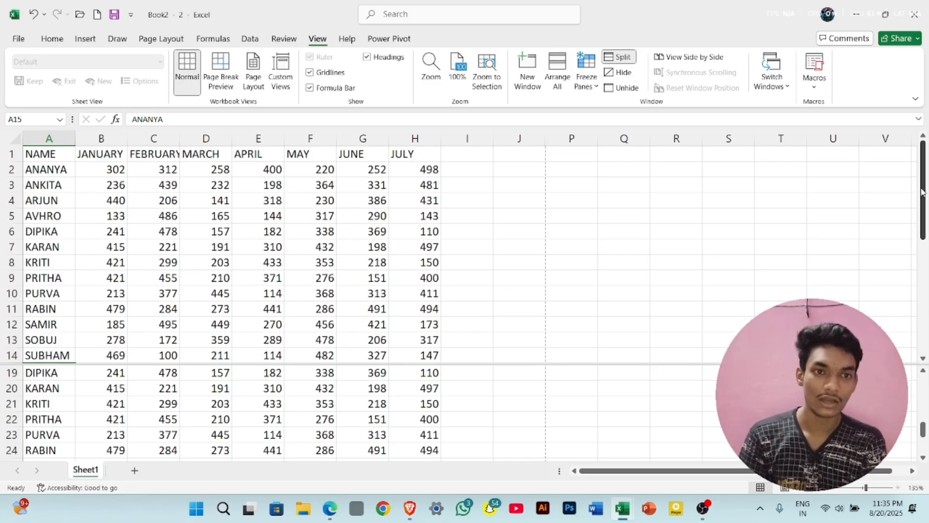
click(629, 58)
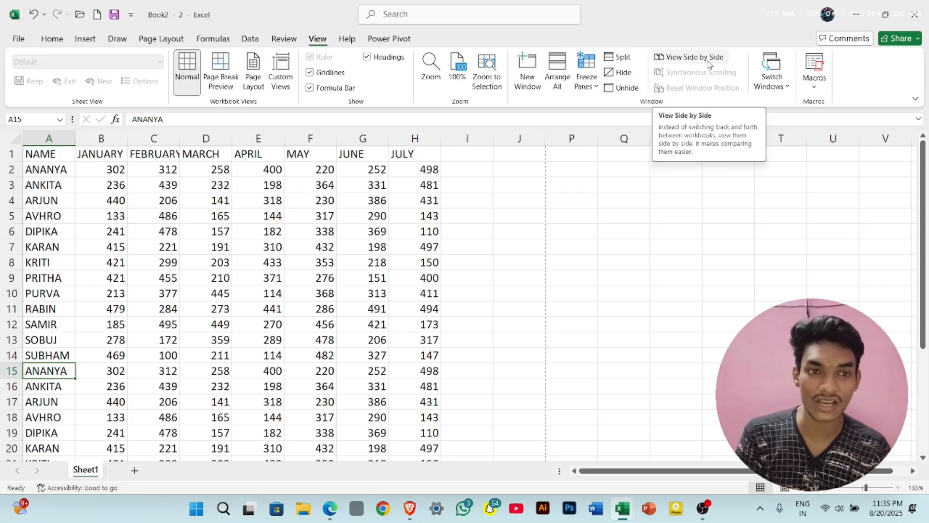
Open two more windows of the Book2 workbook
click(533, 74)
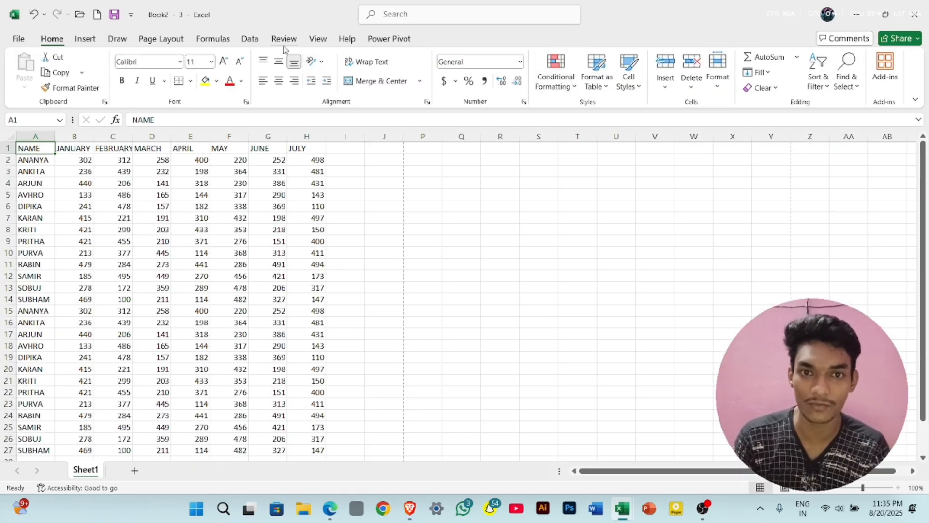
click(318, 39)
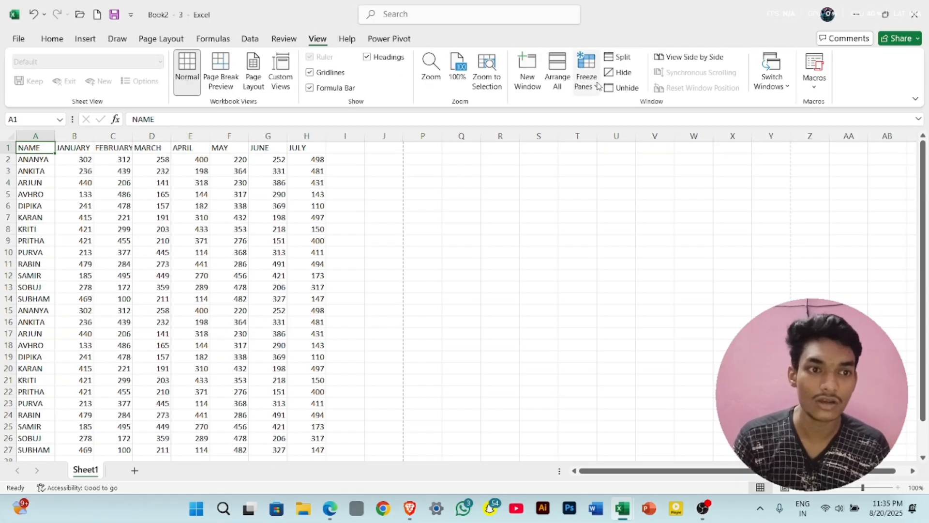
click(692, 58)
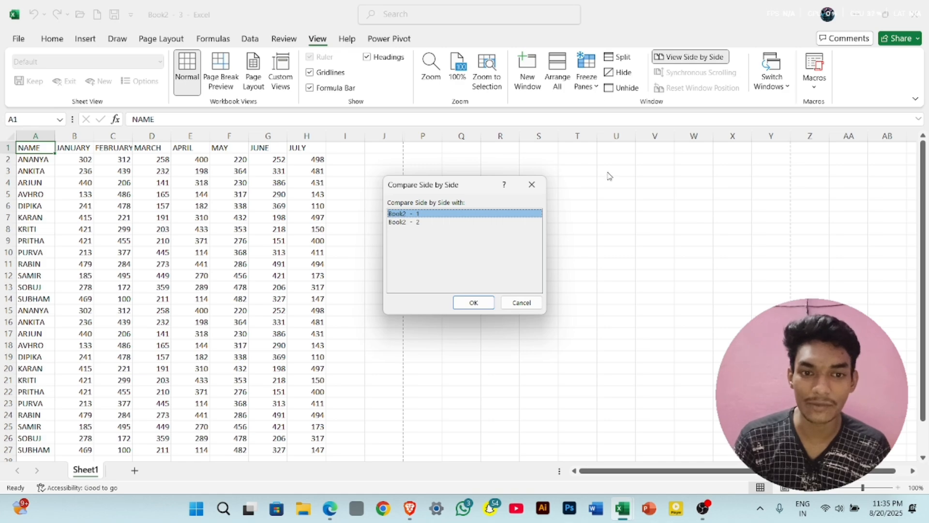
click(532, 184)
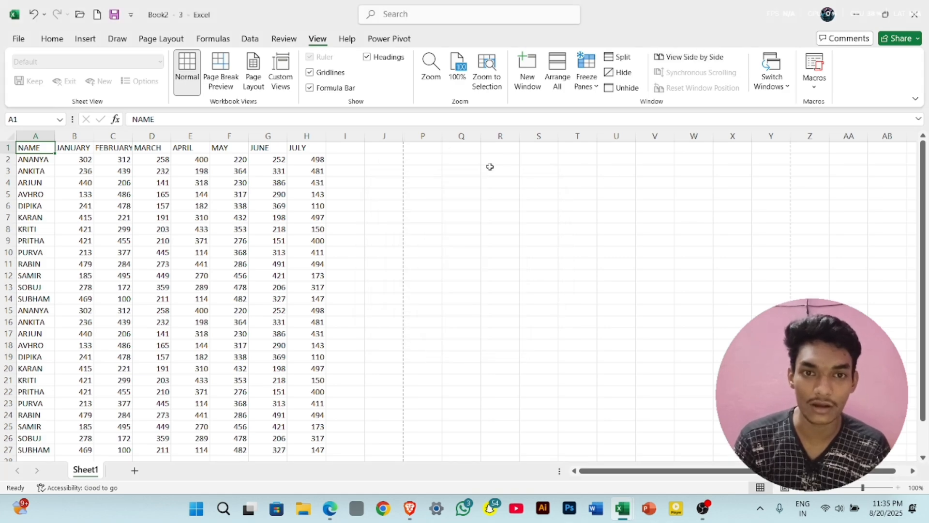
click(538, 82)
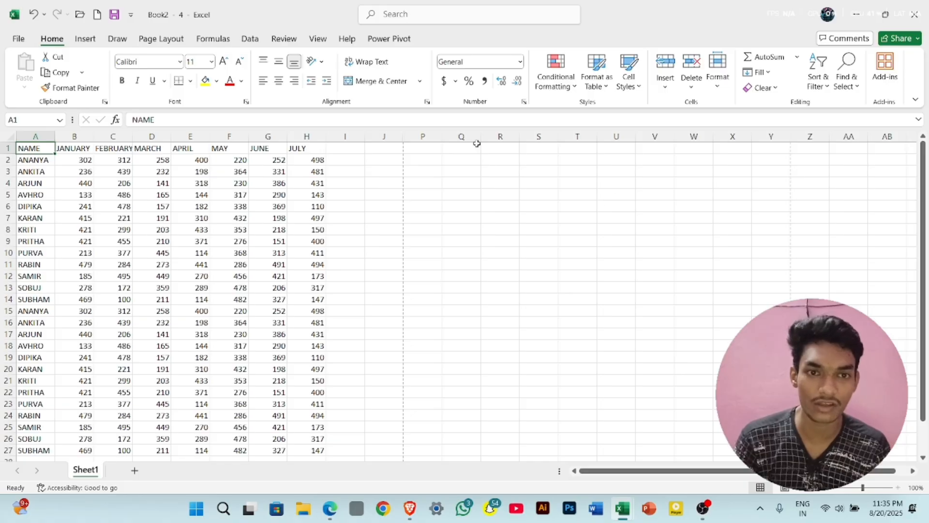
click(318, 39)
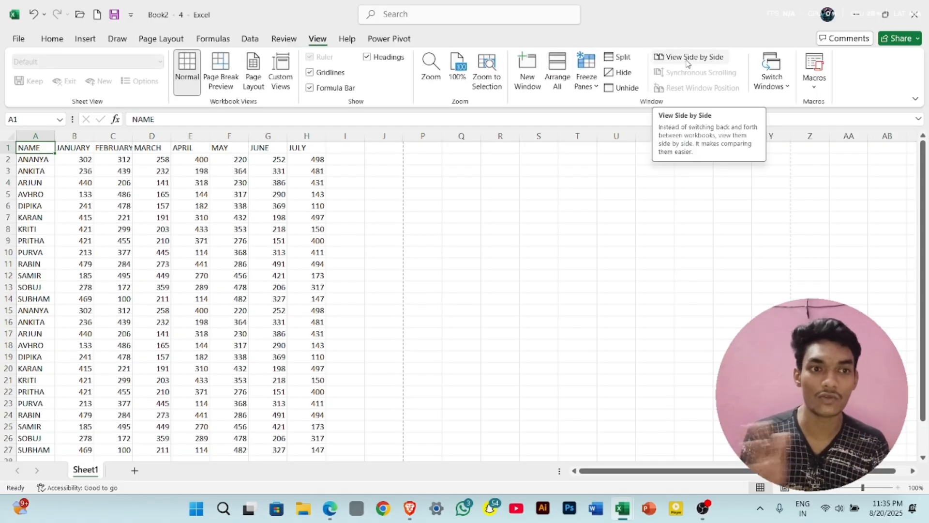
Compare the current window side by side with Book2 - 3, and turn the side-by-side view off
click(688, 58)
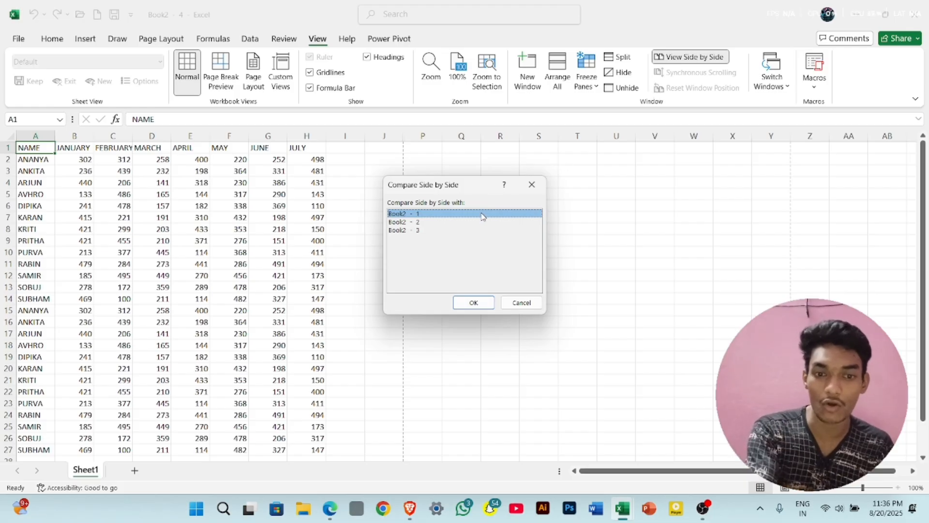
click(464, 231)
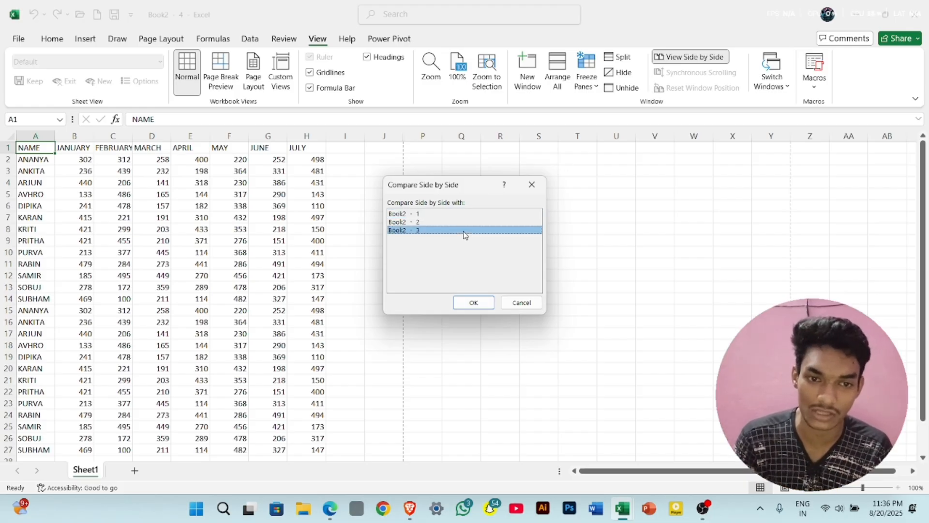
click(474, 302)
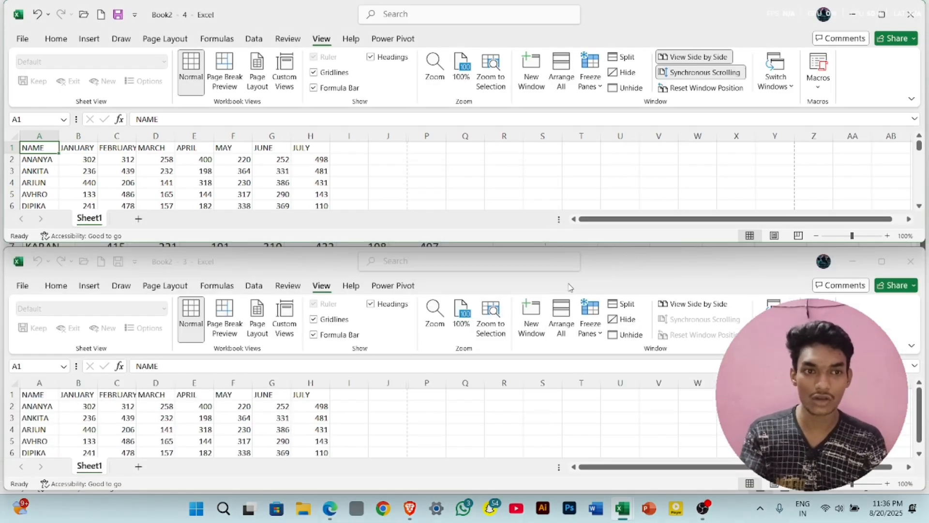
click(696, 57)
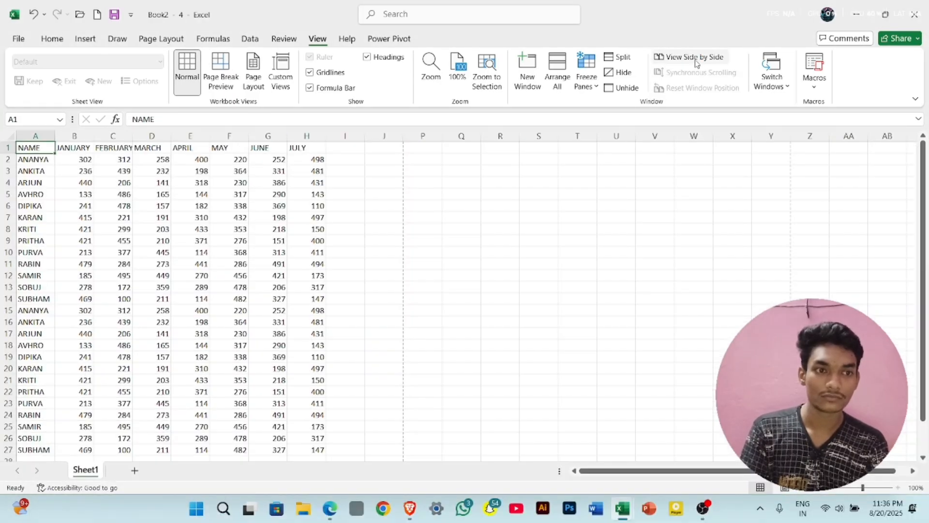
Turn the side-by-side view on again with Book2 - 3 as the comparison window
click(697, 60)
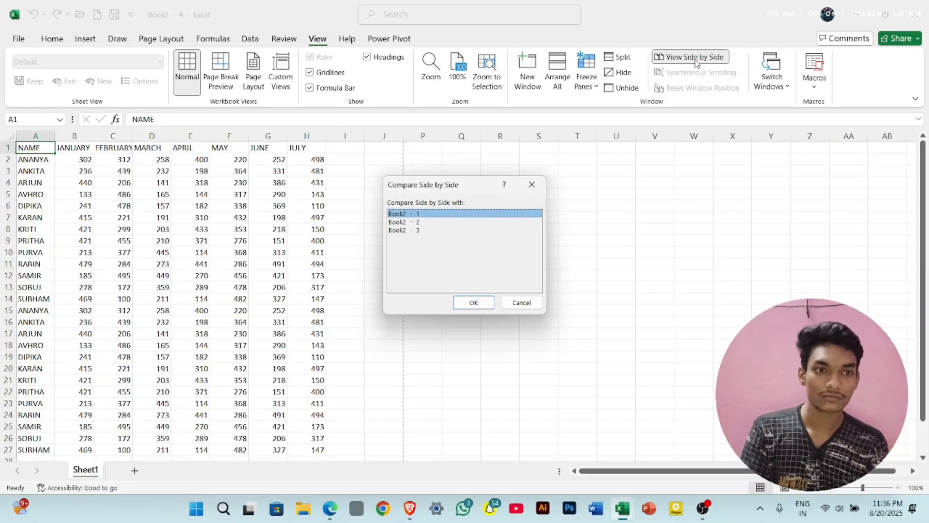
click(426, 231)
click(471, 303)
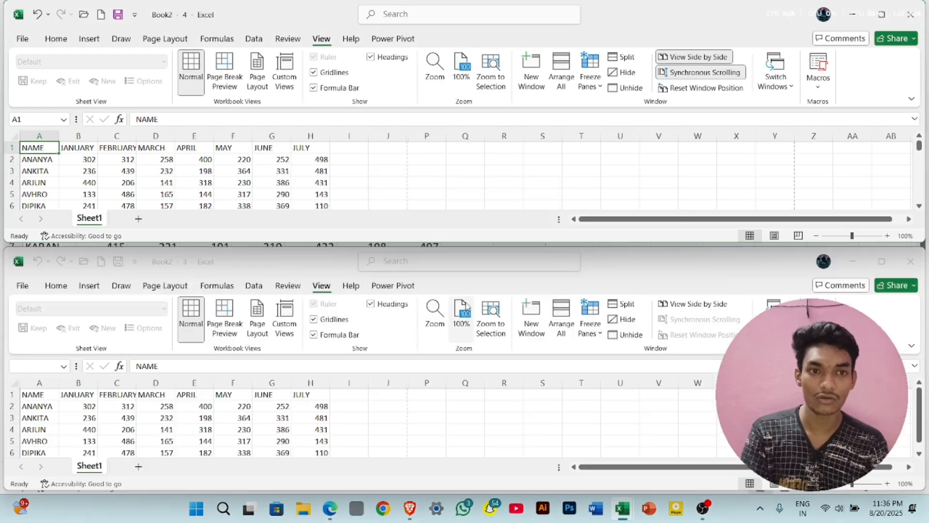
Arrange all open workbook windows with the Vertical option
click(565, 90)
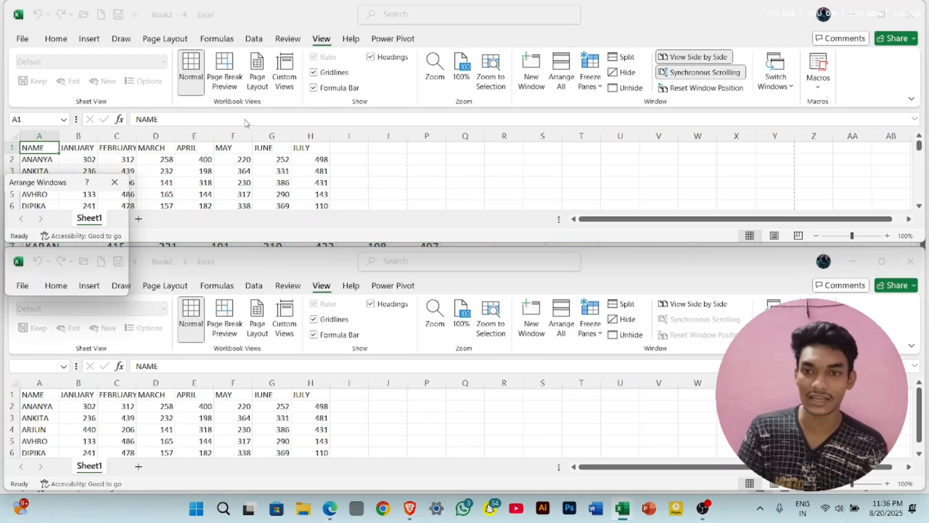
drag(54, 188, 435, 112)
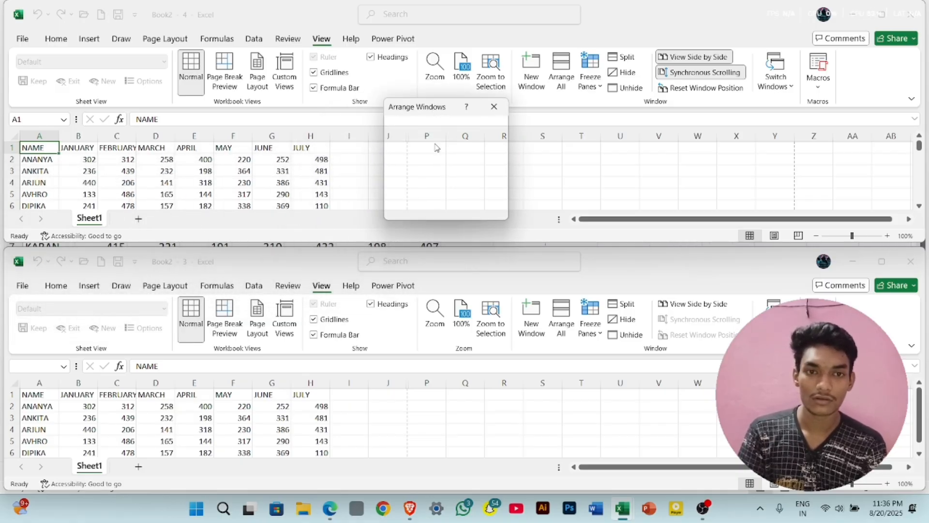
click(411, 164)
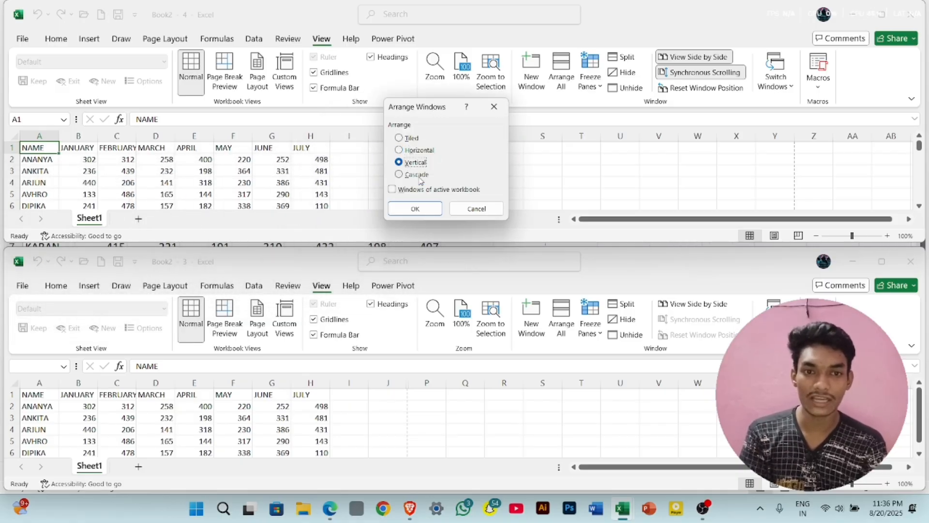
click(414, 208)
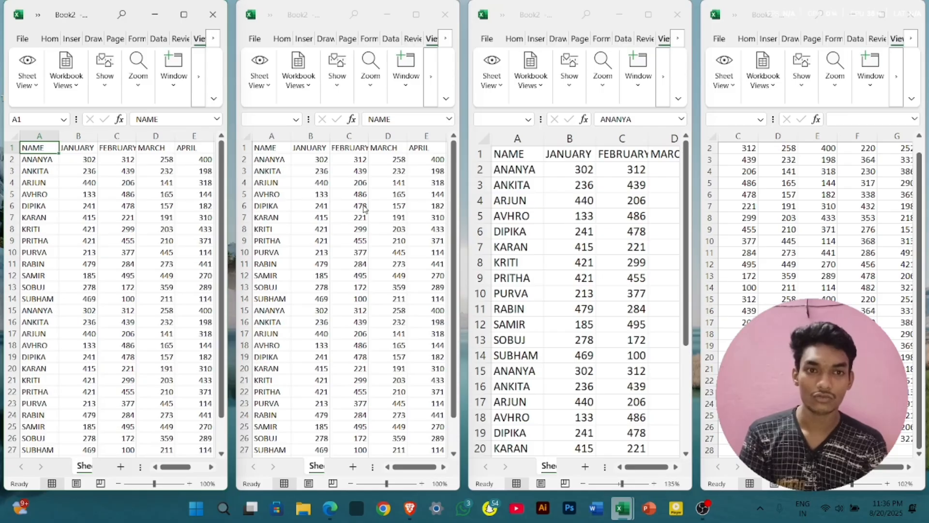
Close the third and fourth of the vertically arranged windows, and widen the Book2 - 1 window across the freed space
click(679, 14)
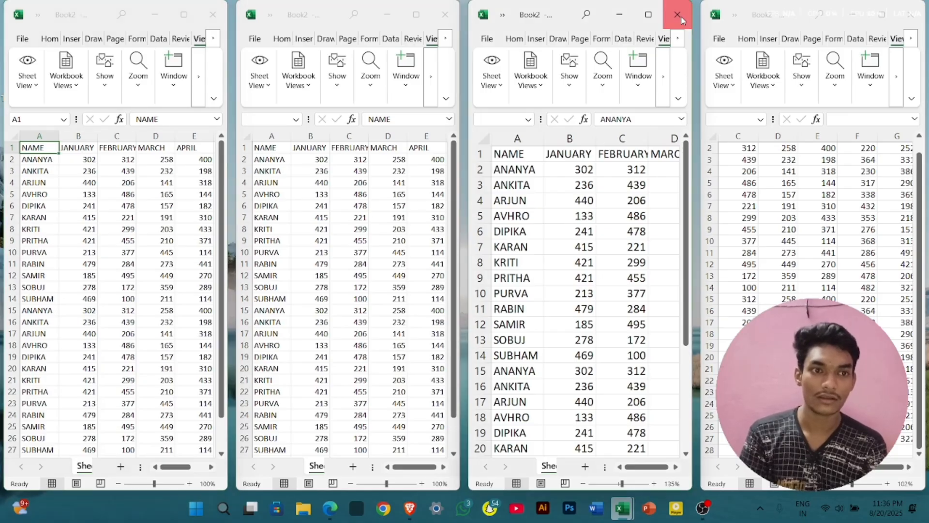
click(911, 15)
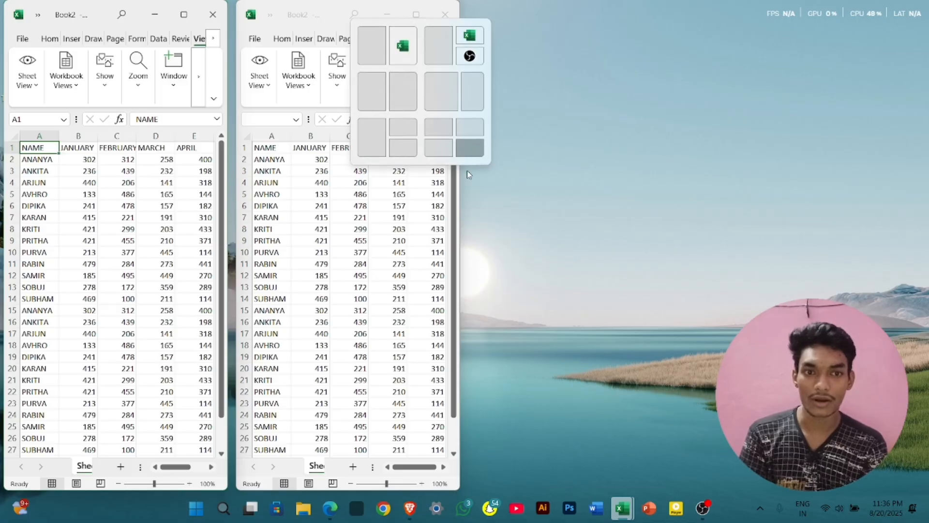
drag(461, 210, 905, 234)
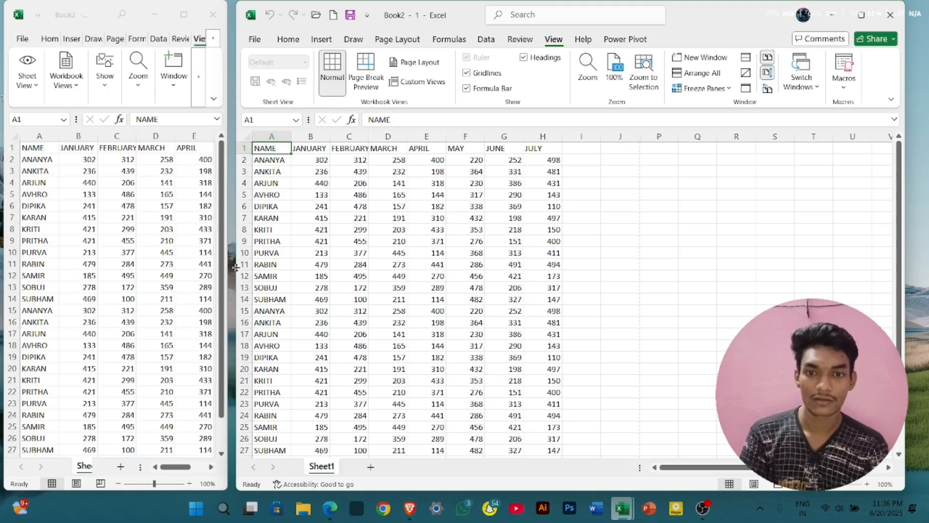
Narrow the Book2 - 1 window toward the far edge and widen the Book2 - 2 window across most of the screen
drag(236, 267, 629, 289)
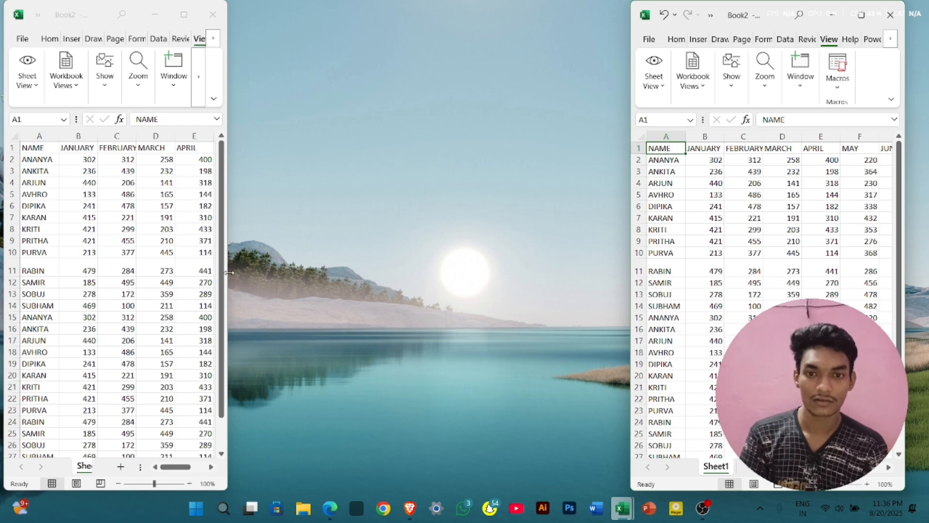
drag(229, 273, 401, 282)
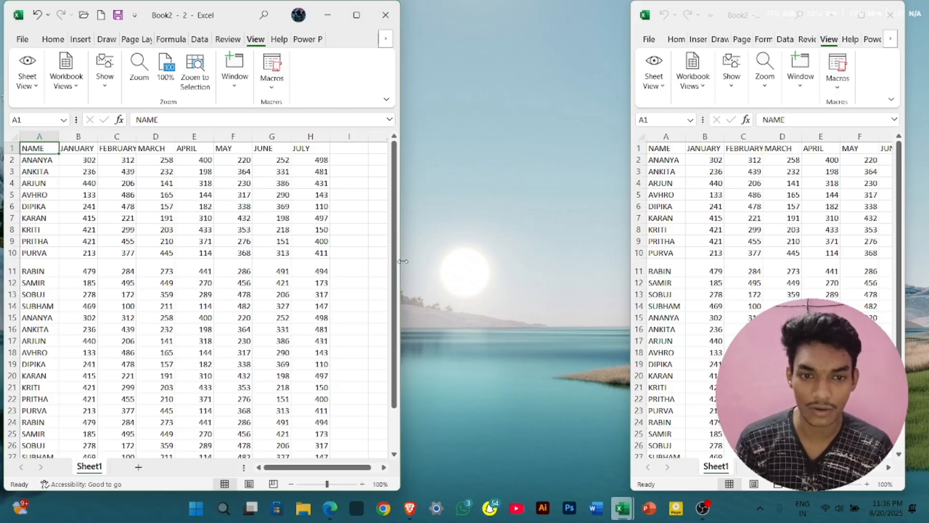
drag(400, 264, 619, 280)
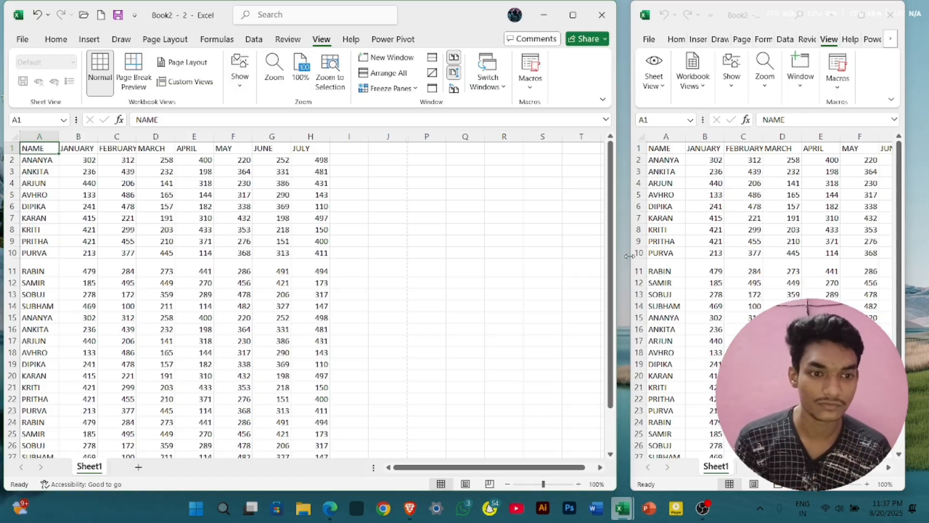
drag(629, 258, 727, 259)
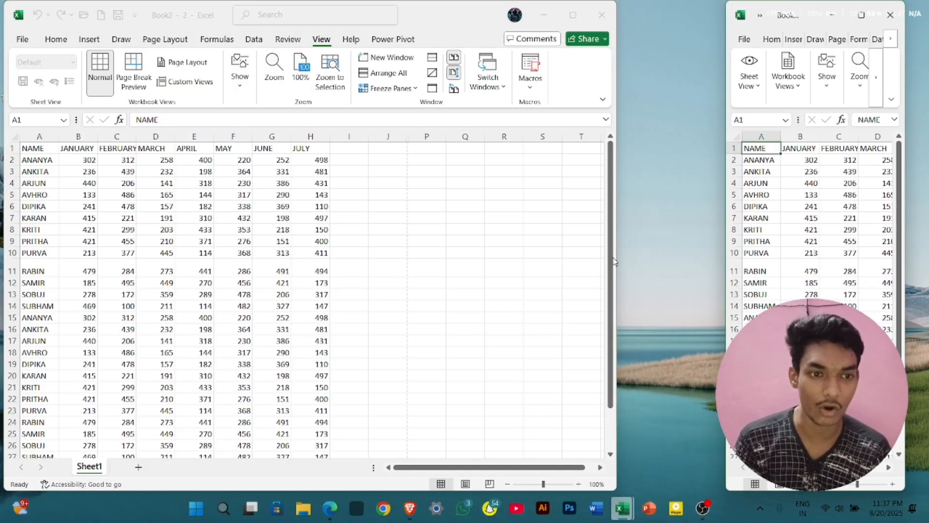
drag(618, 252, 720, 248)
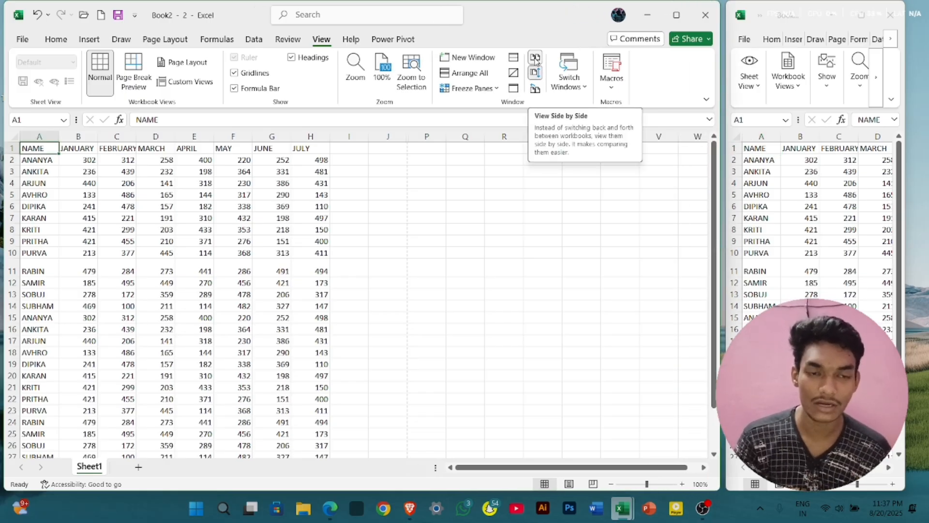
Scroll both side-by-side windows together through the table, and clear the contents of row 11 in Book2 - 2
scroll(479, 263, down, 6)
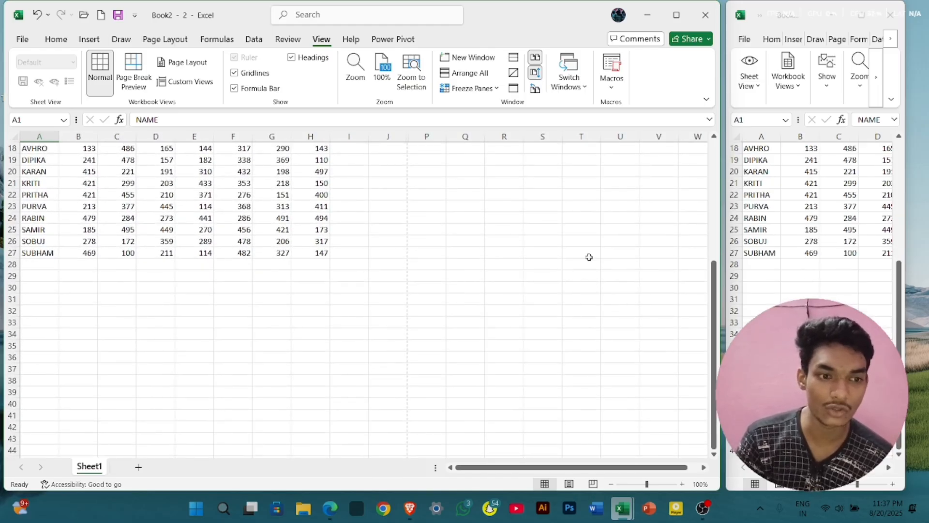
scroll(526, 243, up, 2)
scroll(526, 244, up, 4)
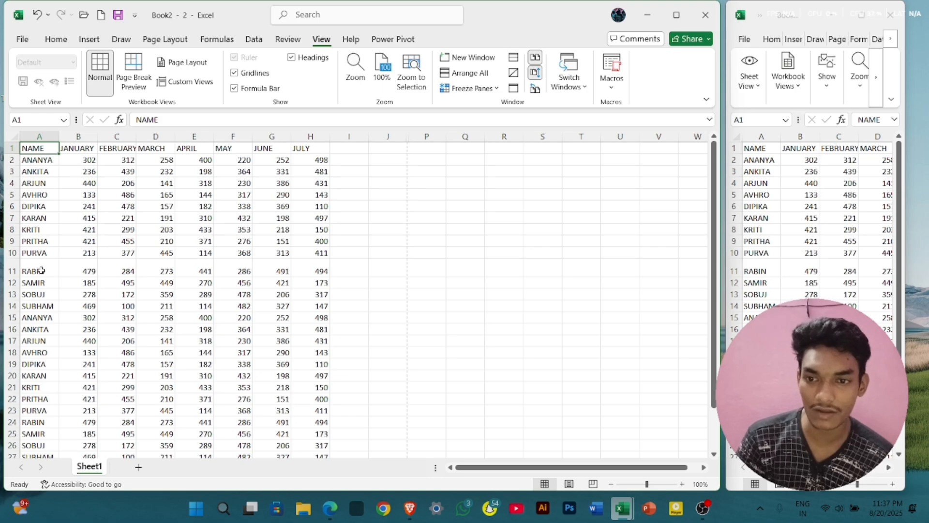
click(12, 271)
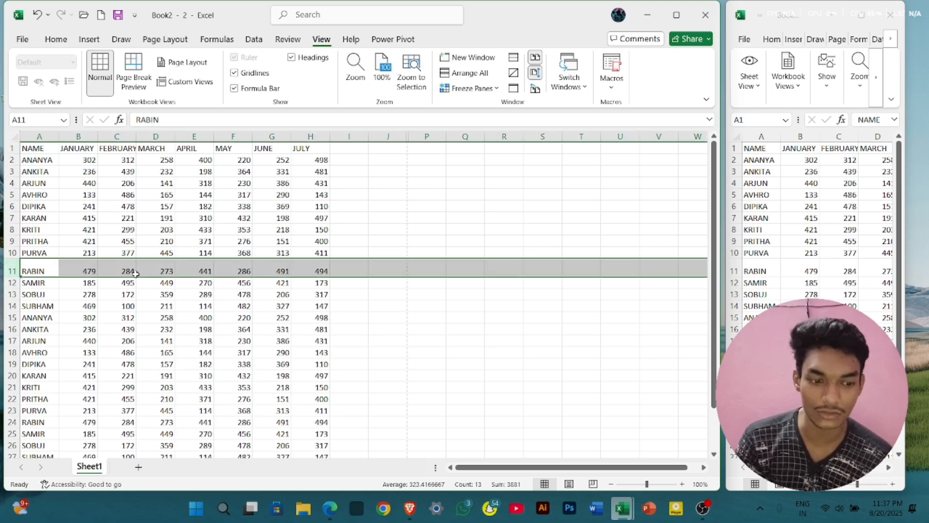
key(Delete)
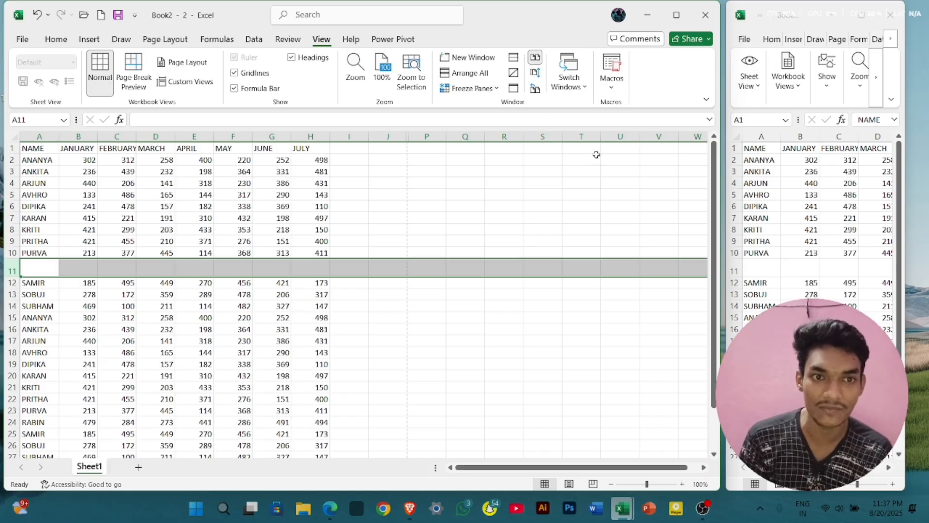
Copy and clear the values in D22:H27 of the Book2 - 2 window, and put the same values back
scroll(415, 314, down, 6)
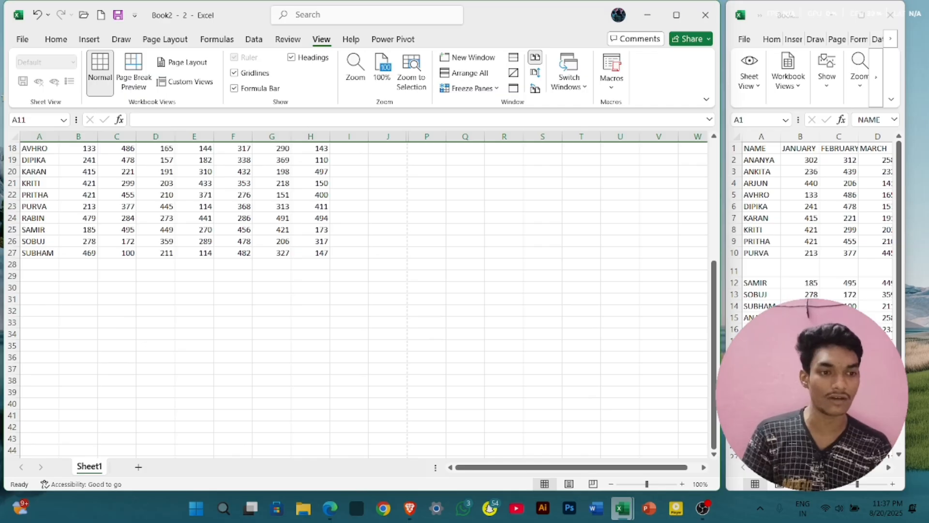
drag(144, 199, 315, 260)
key(ctrl+c)
key(Delete)
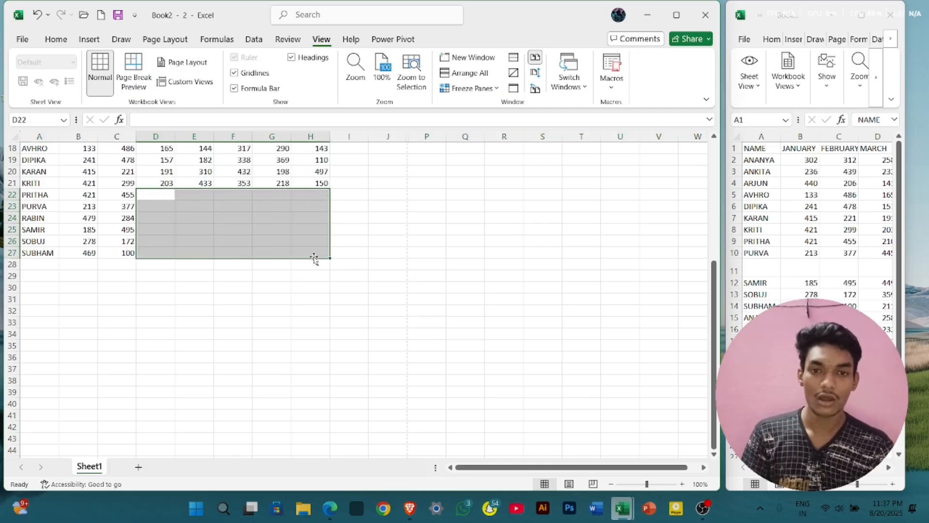
scroll(358, 295, down, 2)
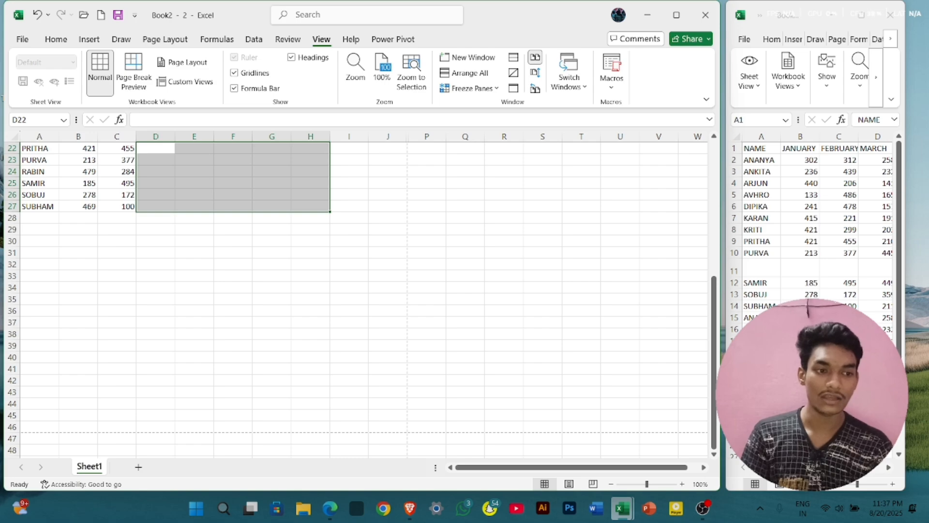
scroll(359, 295, down, 1)
scroll(513, 253, up, 5)
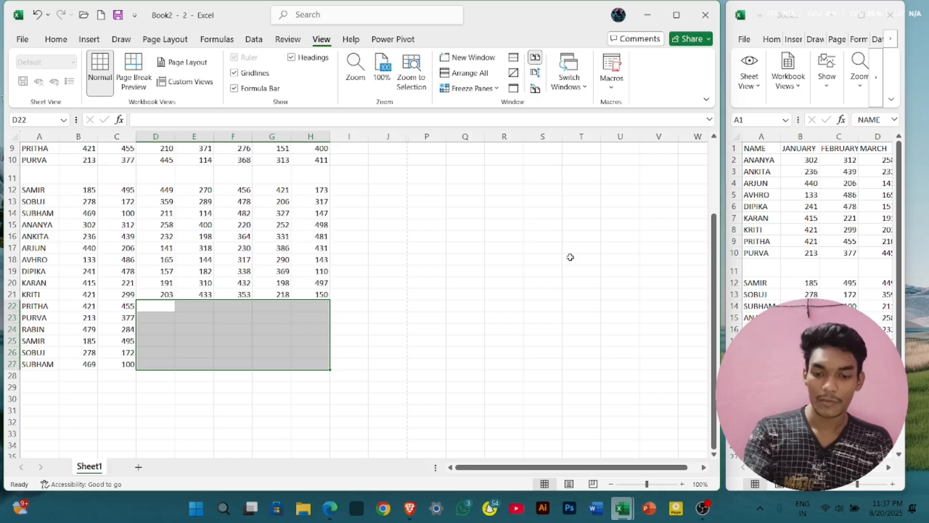
key(ctrl+v)
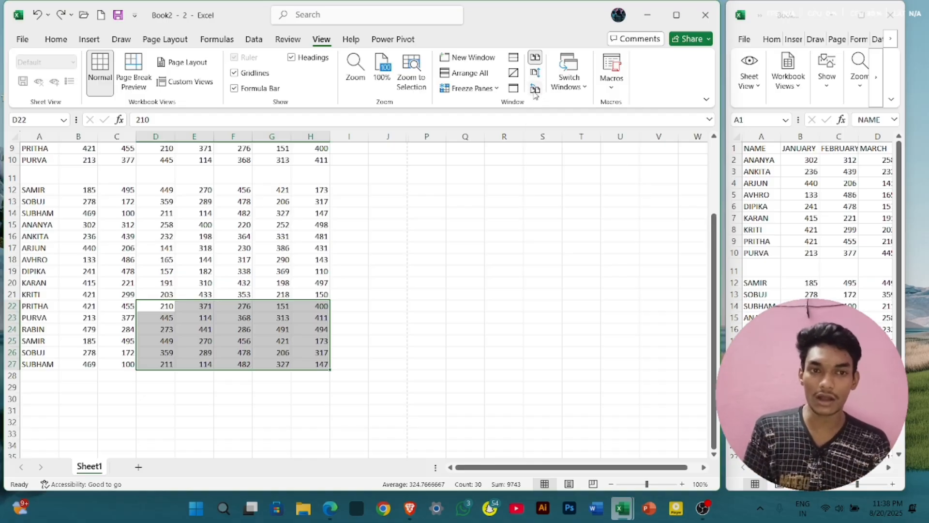
Reset the position of the two side-by-side windows and scroll the Book2 - 2 window down to the end of the table
click(536, 90)
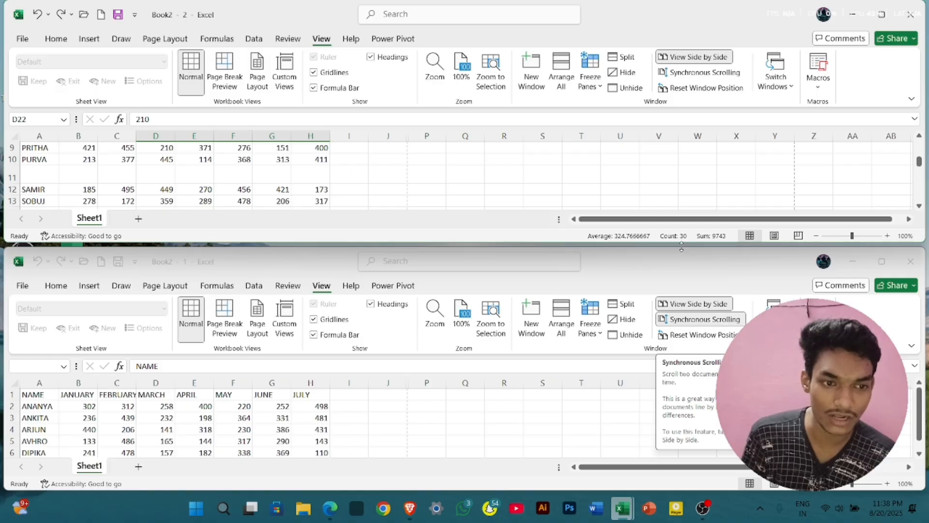
scroll(666, 186, down, 4)
scroll(666, 187, down, 1)
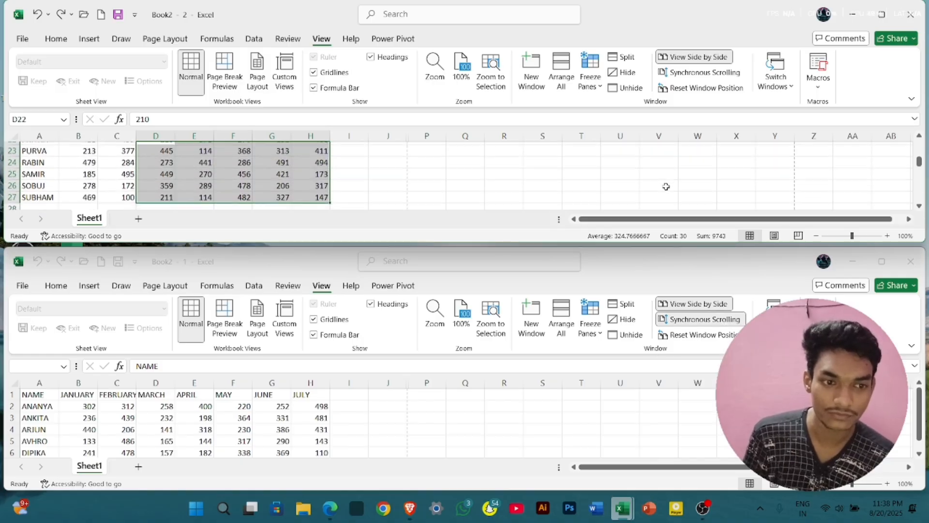
Make Book2 - 1 the active window with Synchronous Scrolling enabled, and scroll both windows together down and back up
click(684, 321)
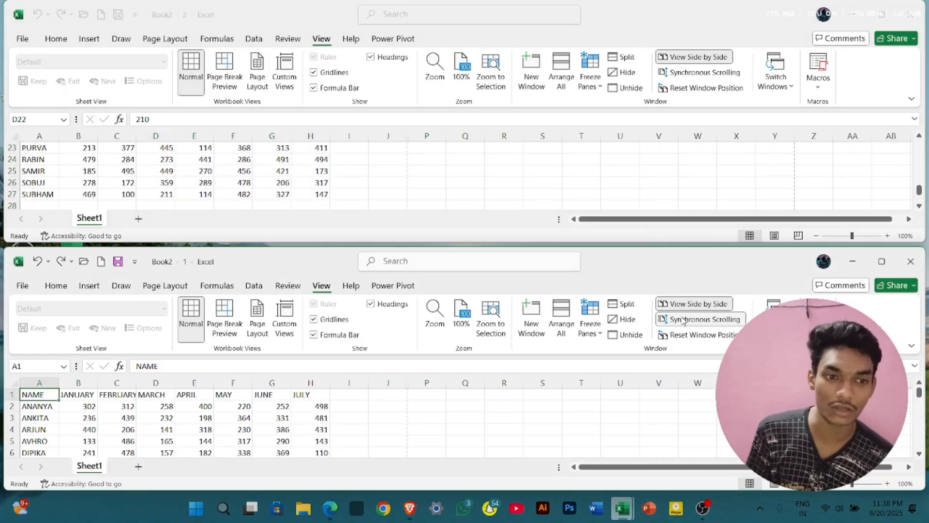
scroll(591, 190, down, 1)
scroll(591, 190, down, 3)
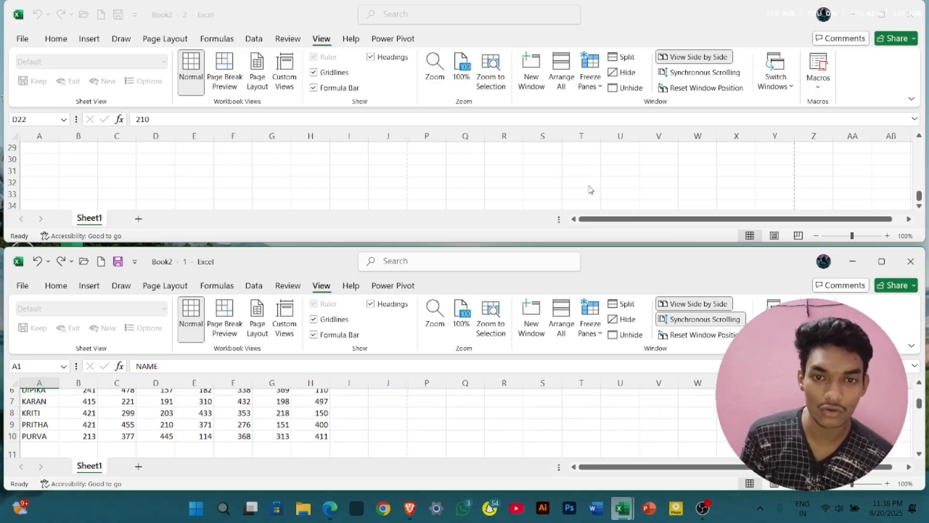
scroll(590, 189, up, 4)
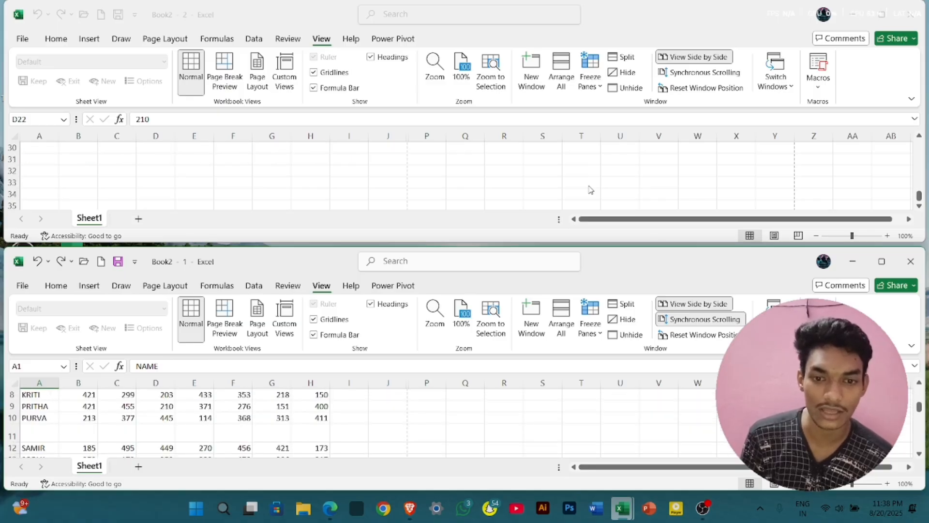
Turn off Synchronous Scrolling in Book2 - 1 and scroll that window on its own
click(730, 319)
scroll(597, 195, down, 2)
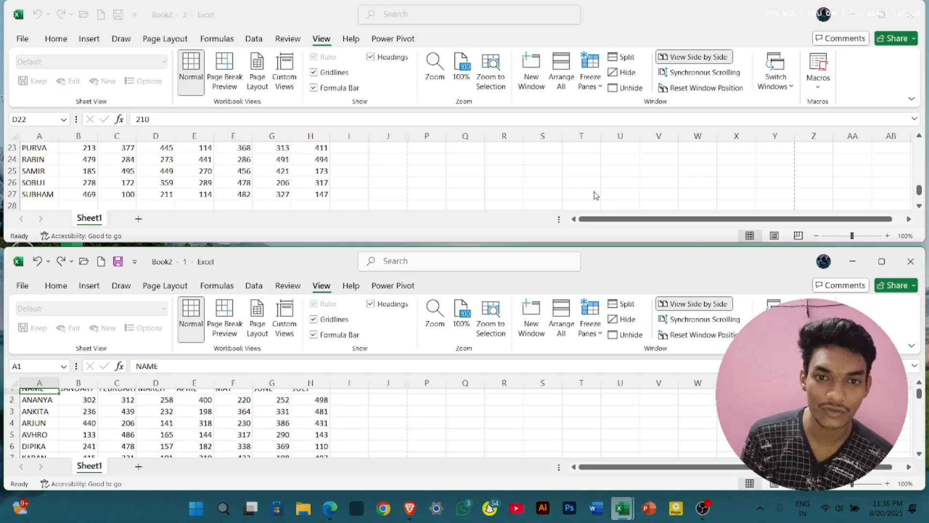
scroll(597, 195, down, 1)
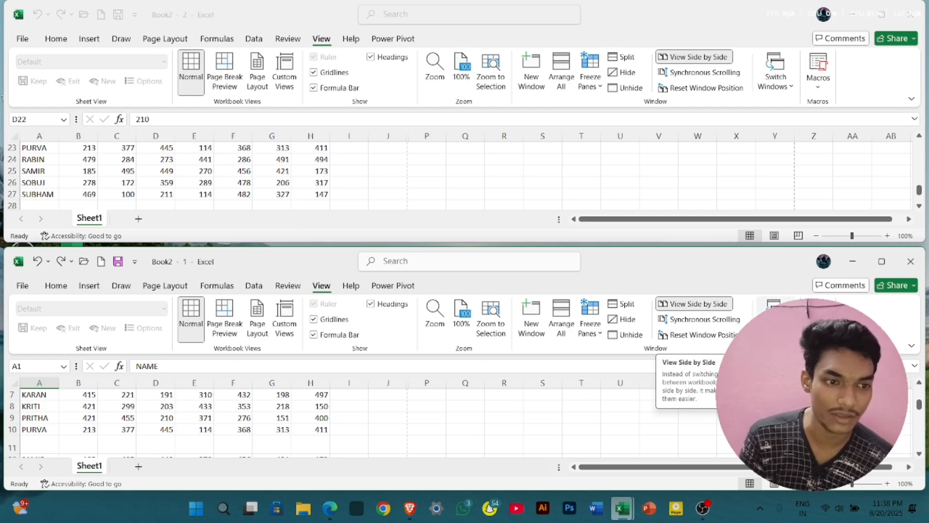
Maximize the Book2 - 1 window, switch to Book2 - 2 and maximize that window too
click(883, 264)
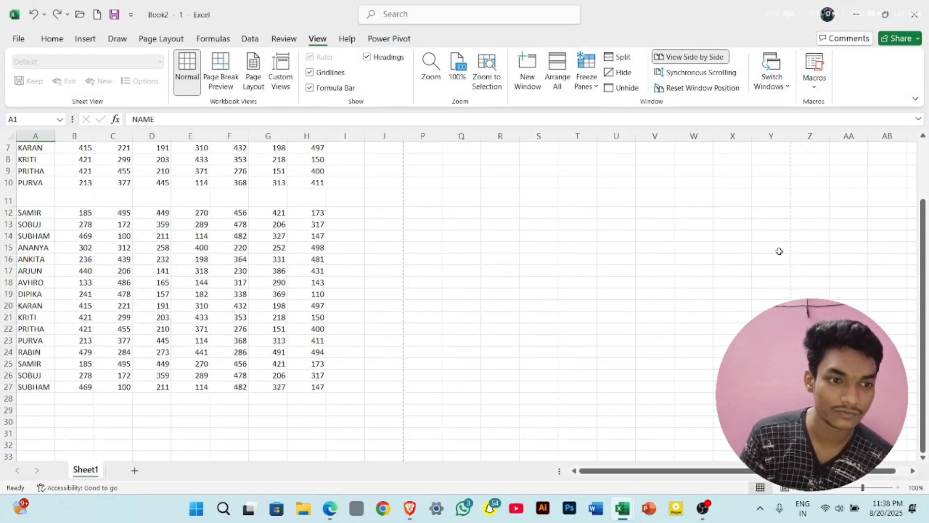
click(785, 91)
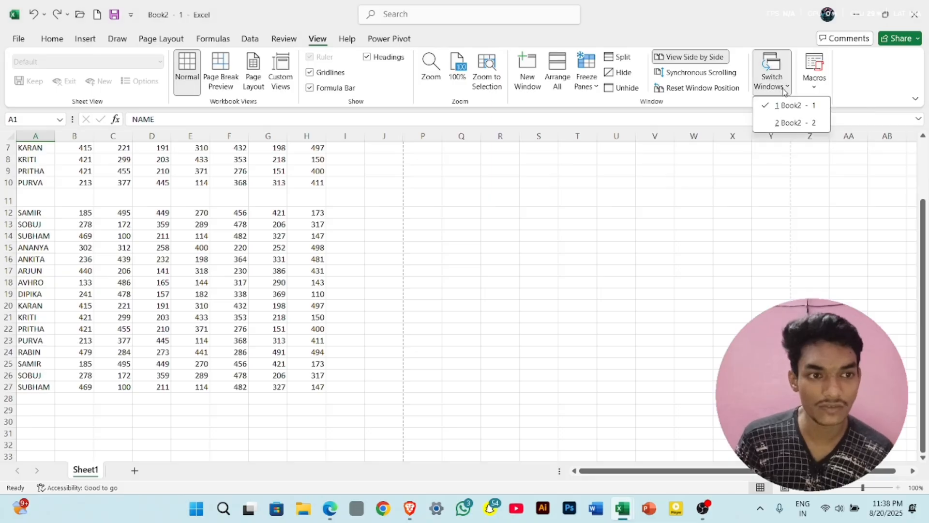
click(787, 127)
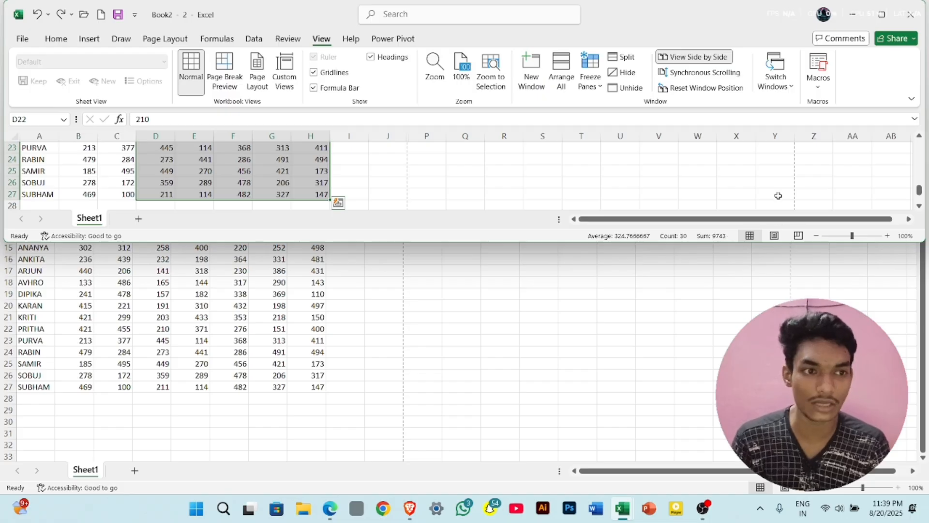
click(882, 14)
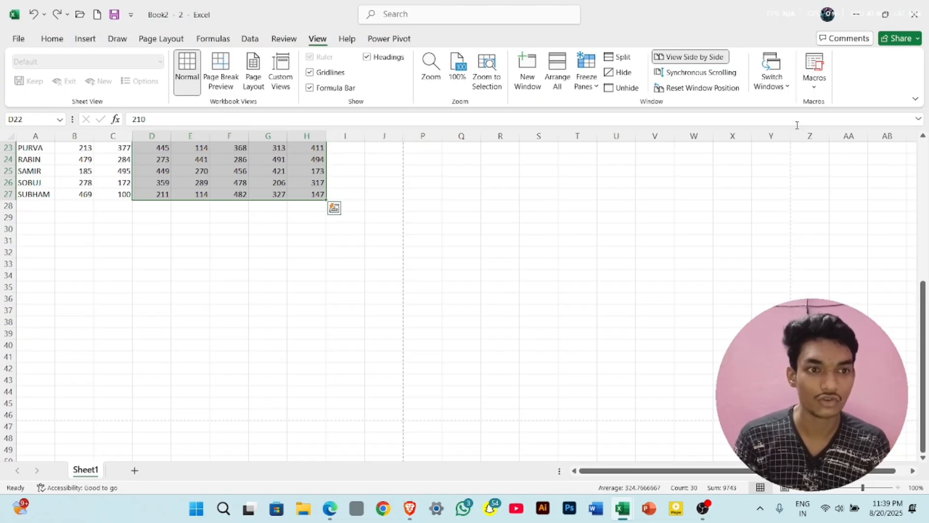
click(740, 278)
scroll(740, 278, right, 1)
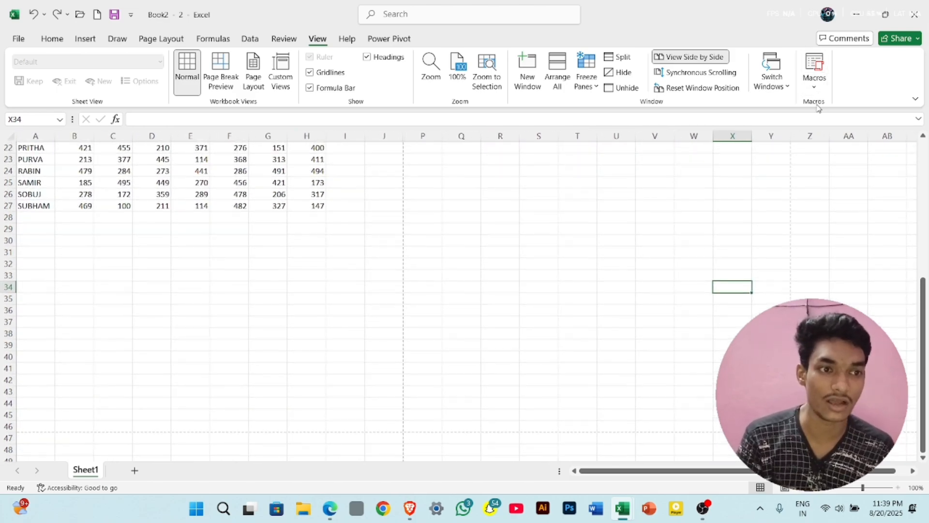
scroll(667, 211, up, 2)
scroll(666, 211, right, 1)
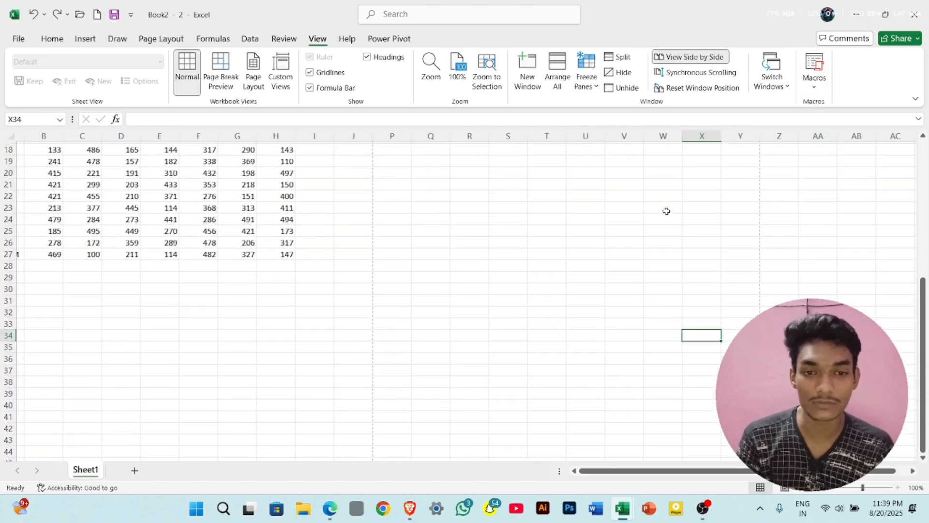
scroll(666, 211, down, 5)
scroll(667, 211, up, 2)
scroll(666, 211, left, 1)
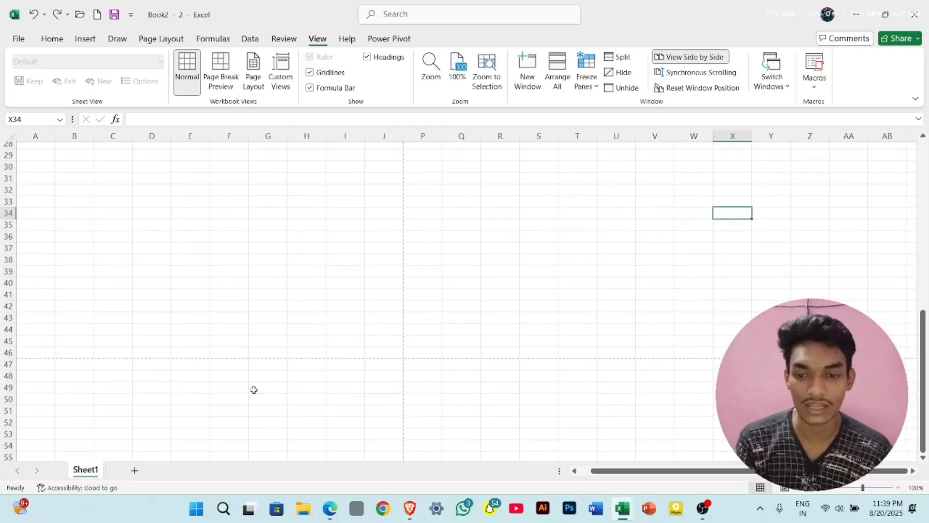
Add a new worksheet to the workbook, zoom it in to 165% and select cell B7
click(135, 470)
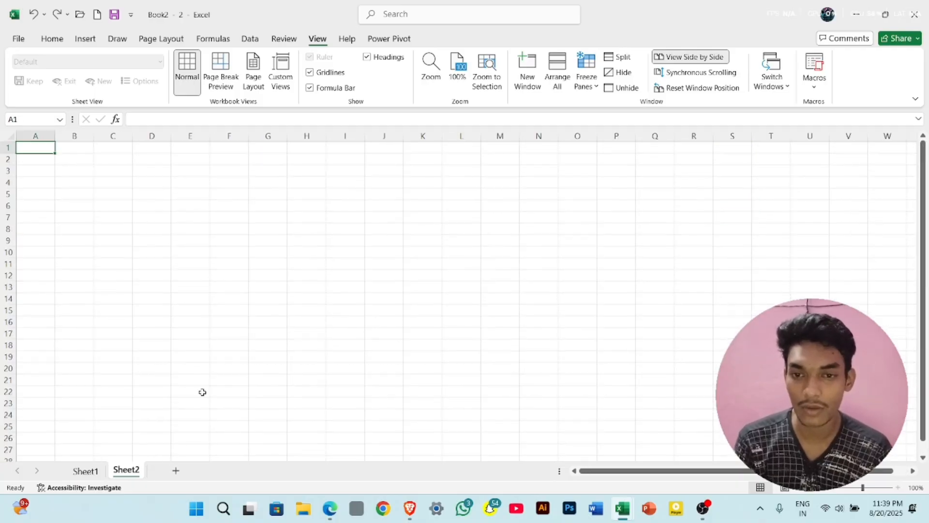
scroll(191, 263, up, 5)
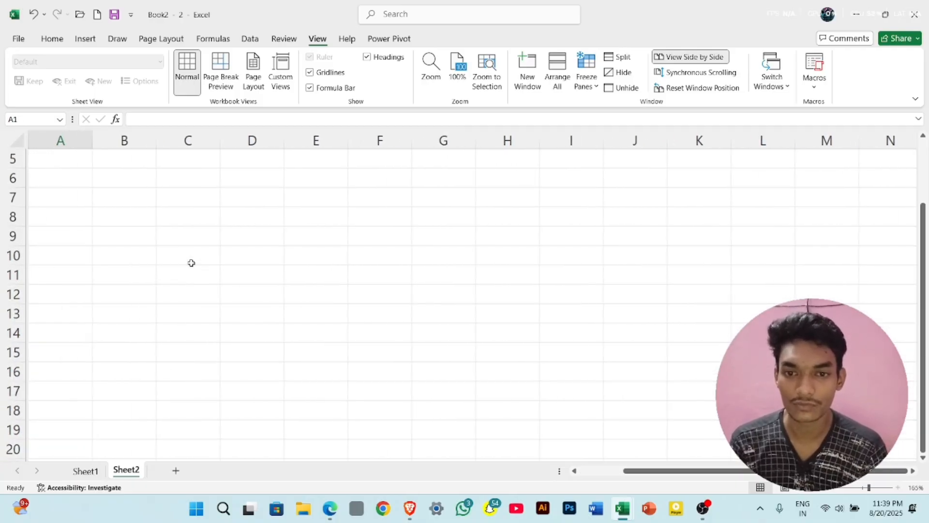
click(135, 206)
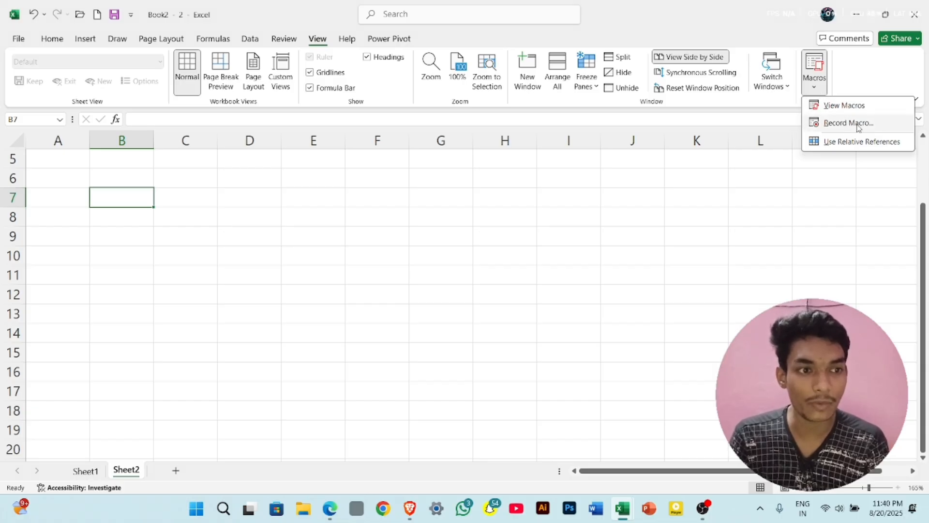
View the list of macros in all open workbooks, and close it
click(844, 105)
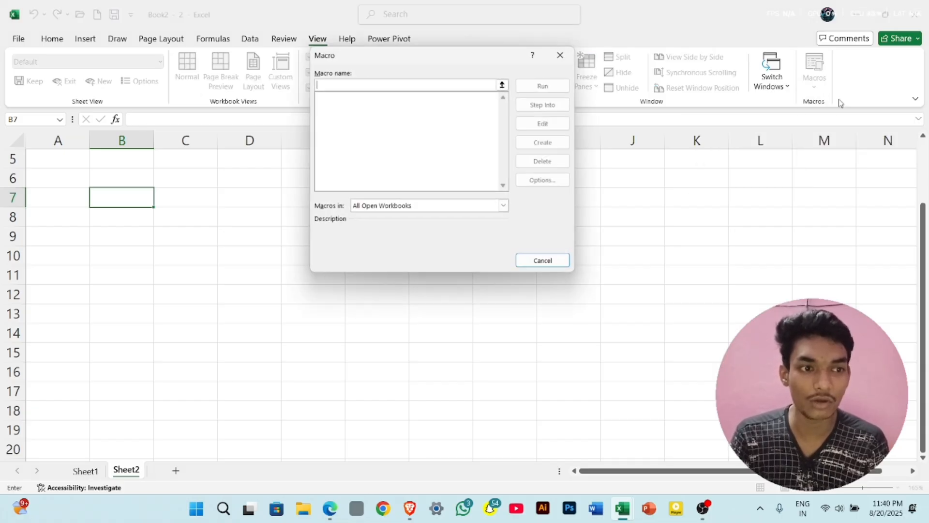
click(563, 54)
Start setting up a new macro recording and name the macro table
click(817, 87)
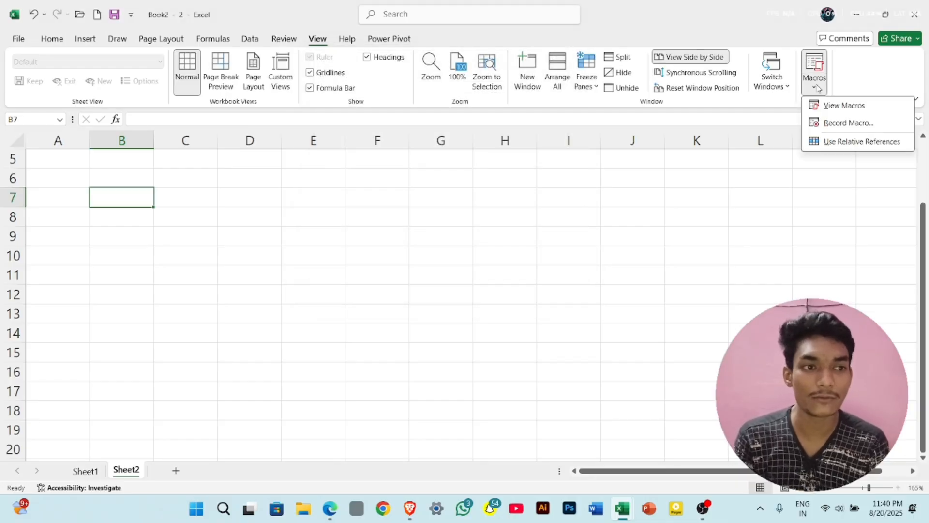
click(845, 124)
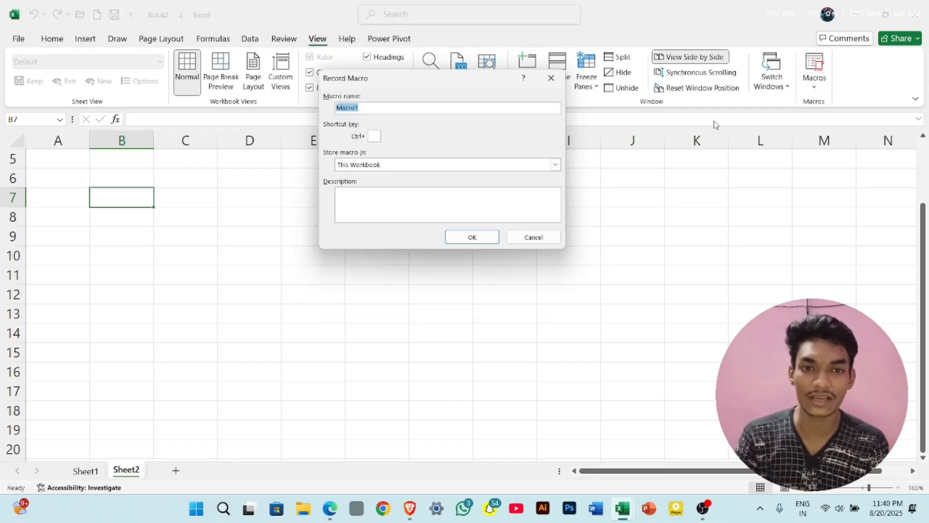
click(458, 111)
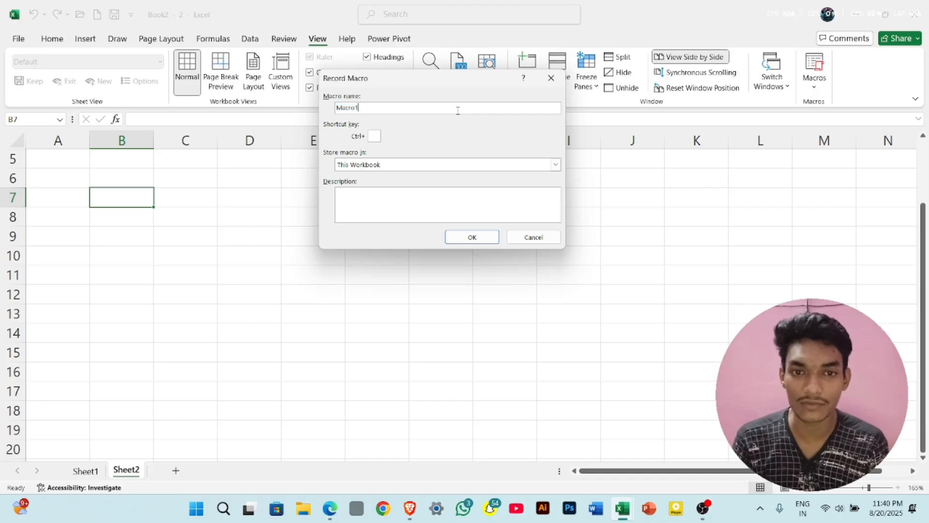
key(BackSpace)
key(BackSpace)
key(BackSpace)
key(BackSpace)
key(BackSpace)
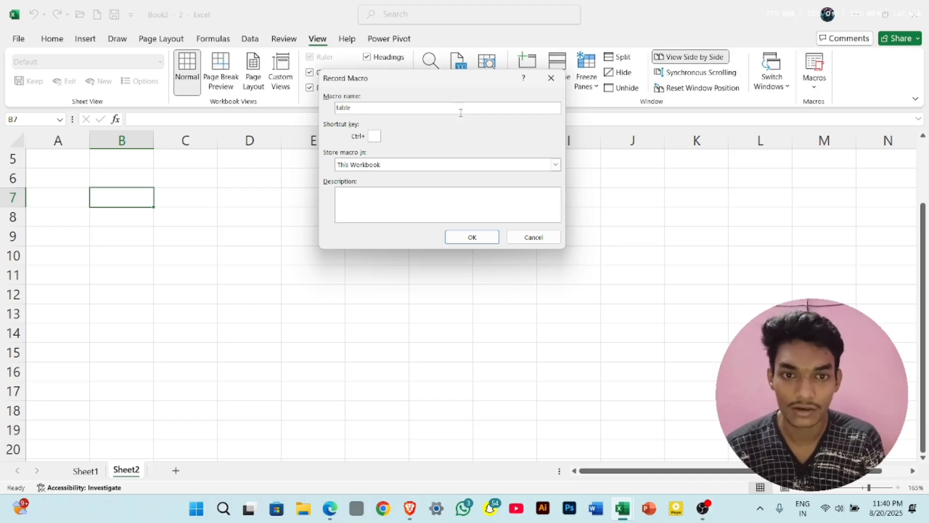
Assign Ctrl+Shift+J as the macro's shortcut and begin recording it in This Workbook
click(374, 136)
text(s)
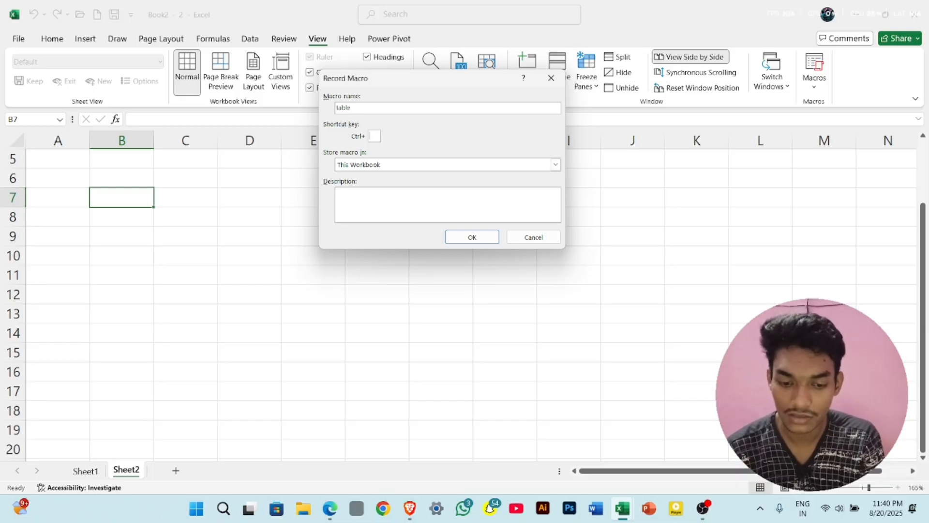
text(J)
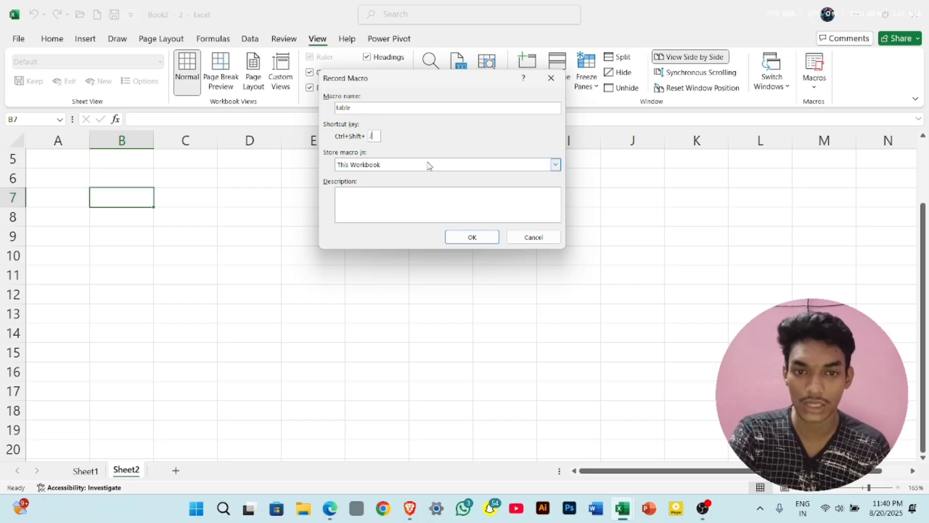
click(471, 237)
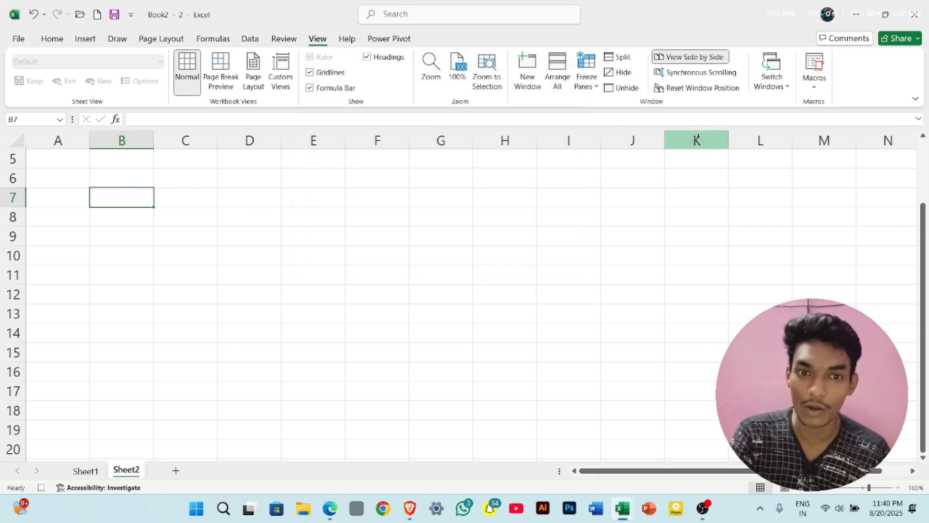
Enter the headers name, maths, hindi, english and total in cells B7 to F7 of Sheet2
click(815, 83)
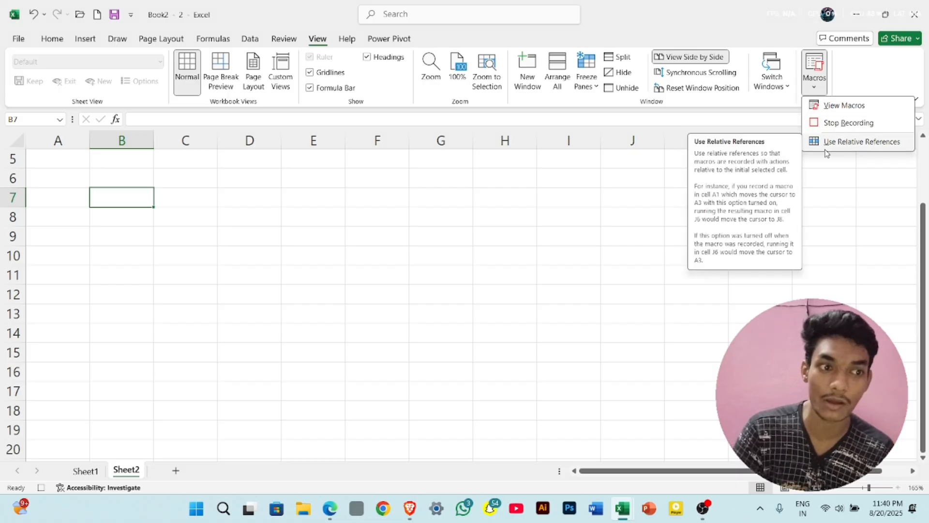
click(127, 199)
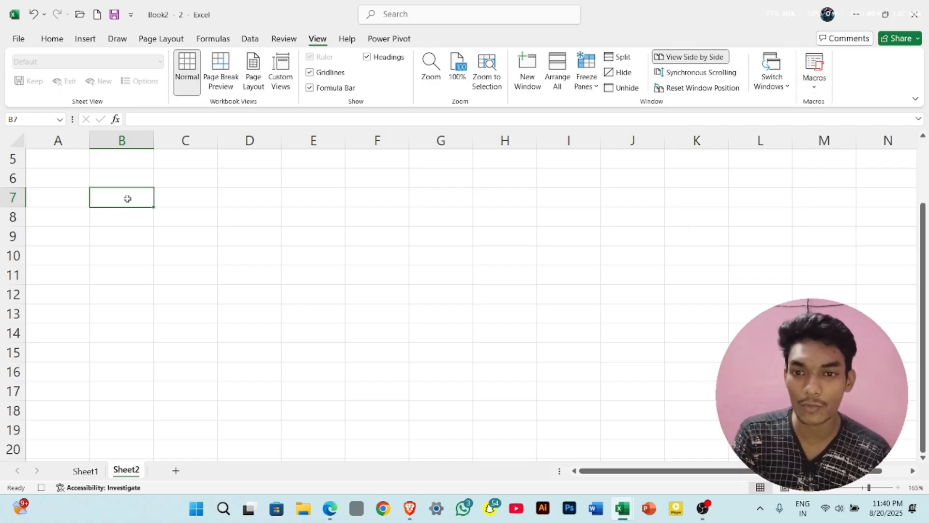
text(name)
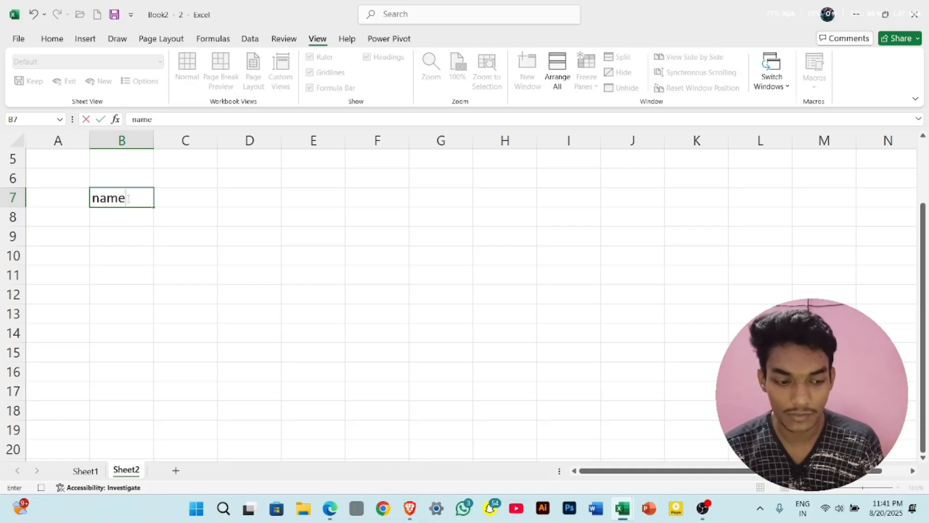
key(Tab)
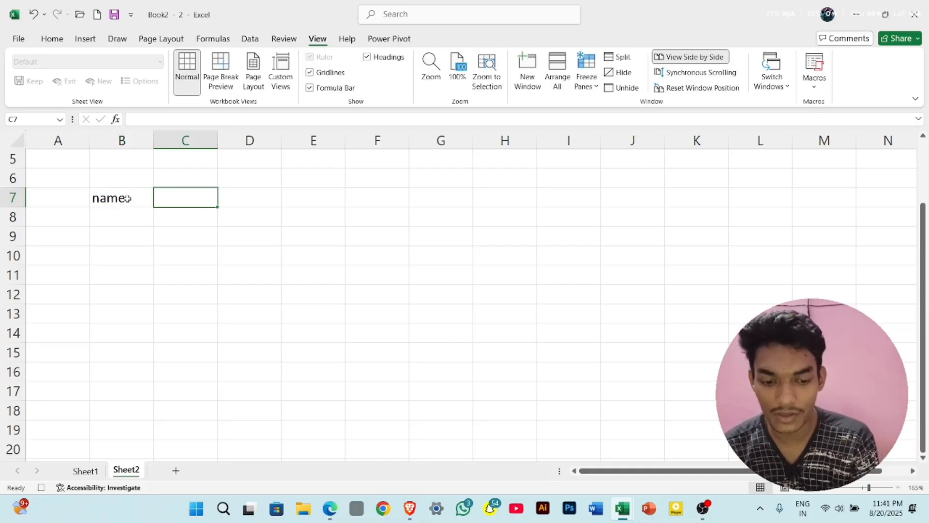
text(maths)
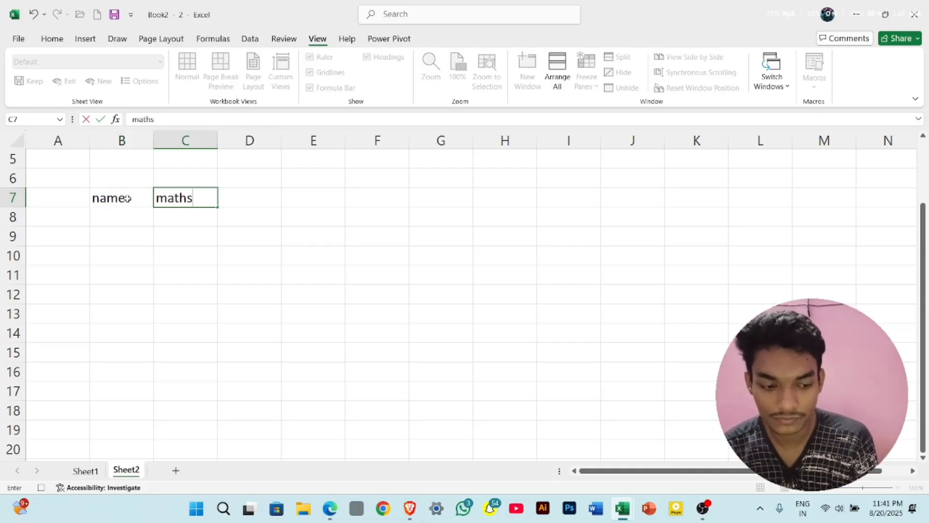
key(Tab)
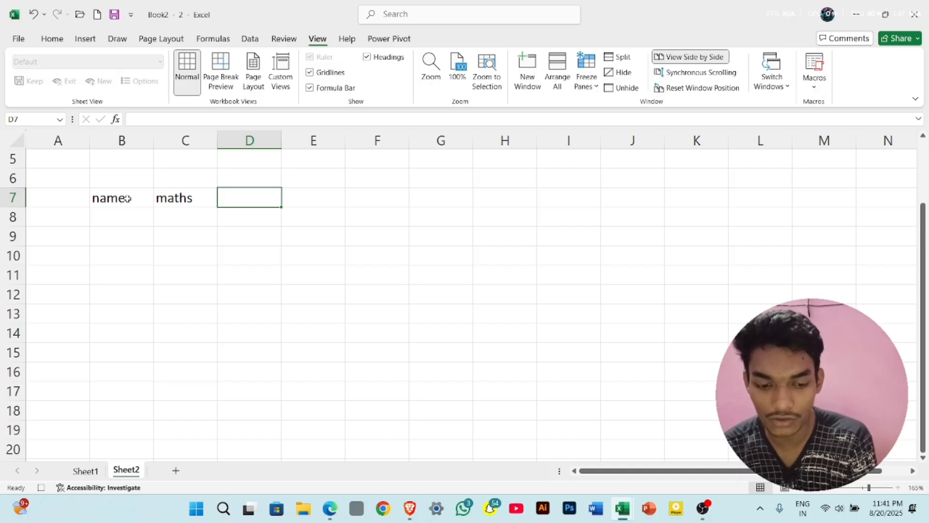
text(hindi)
key(Tab)
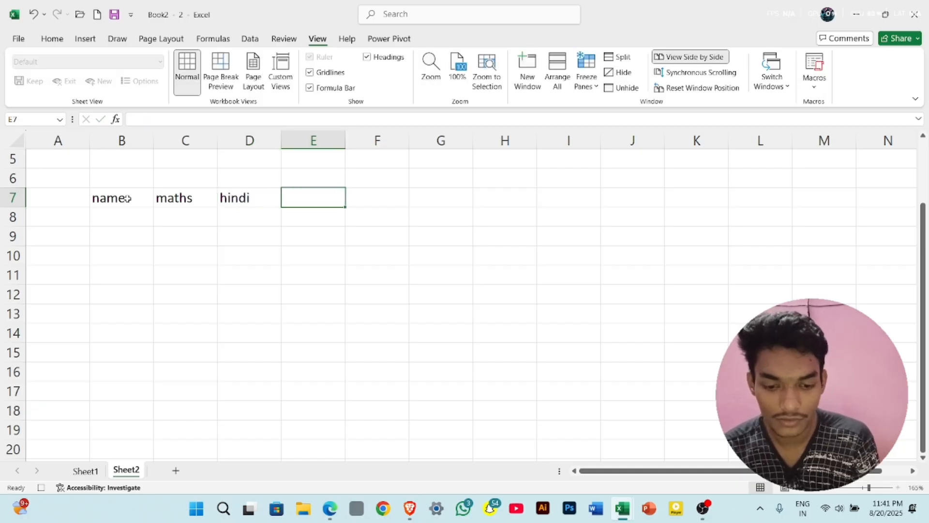
text(english)
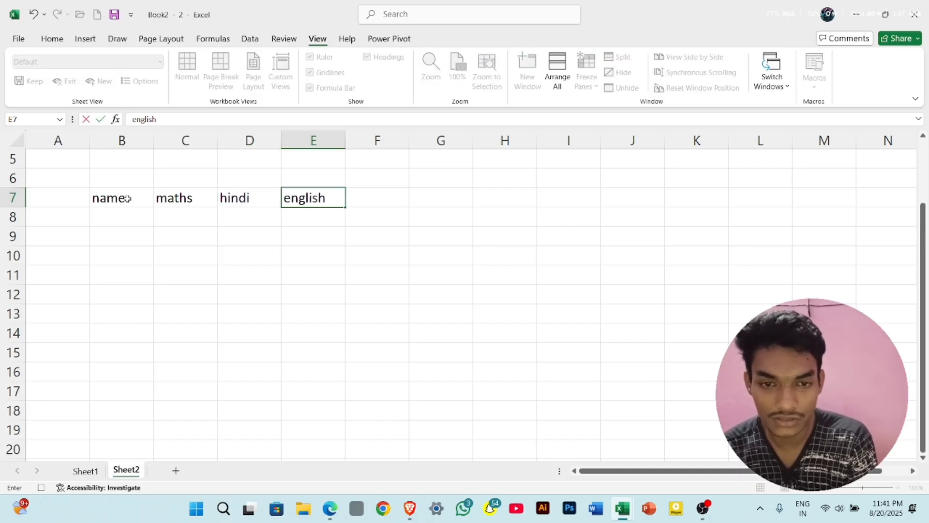
key(Tab)
text(tota)
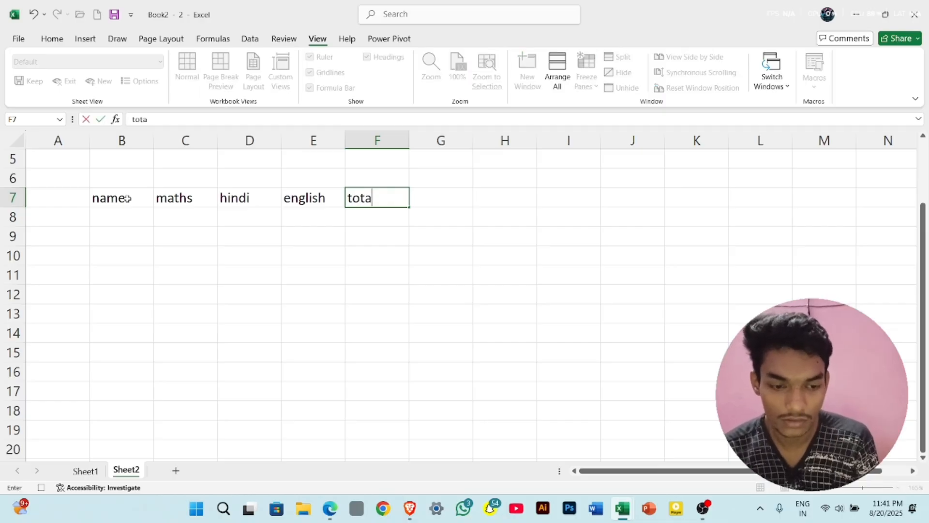
click(118, 222)
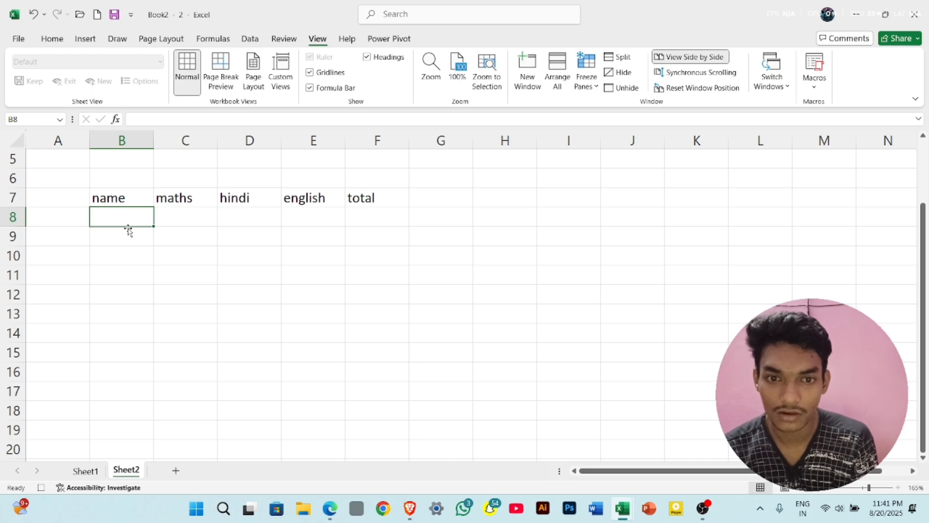
Apply All Borders to the range B7:F14 to form the table grid
drag(128, 197, 368, 325)
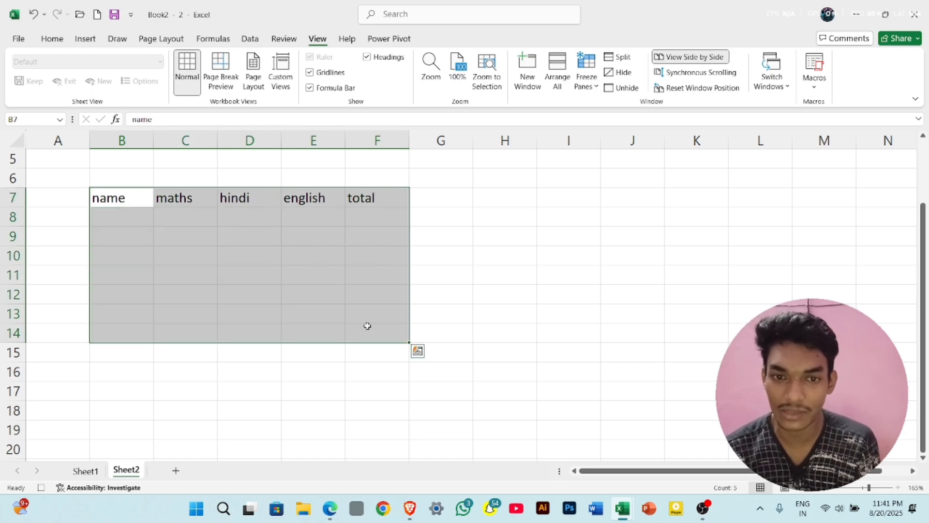
click(55, 38)
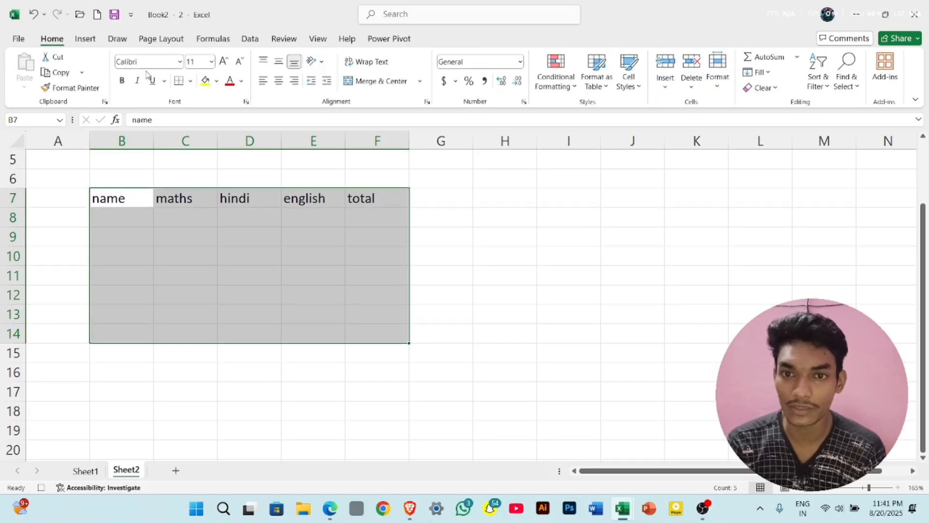
click(191, 82)
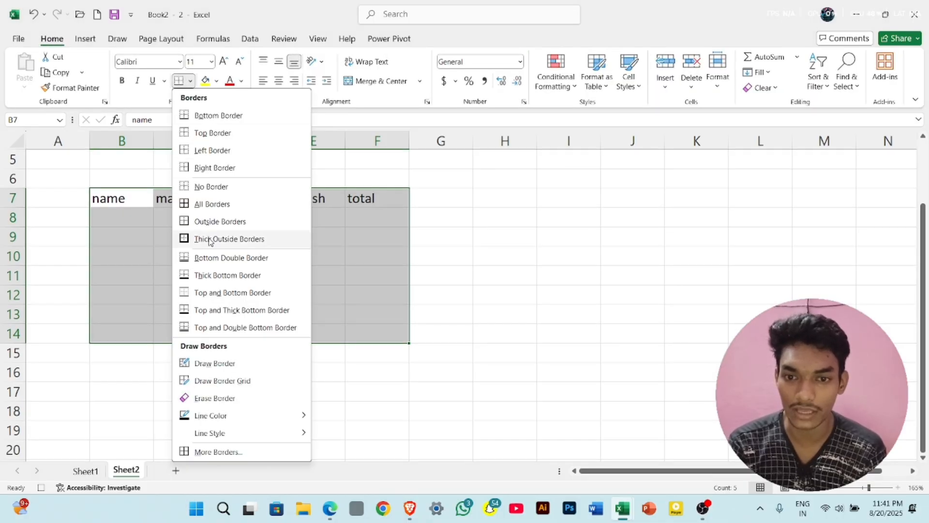
click(211, 204)
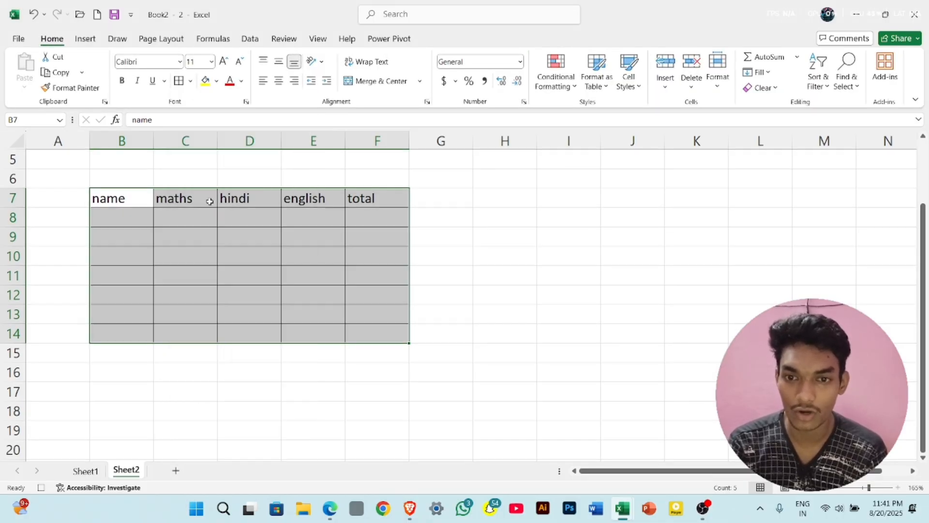
Fill the header row B7:F7 with a dark orange theme color
drag(143, 196, 361, 210)
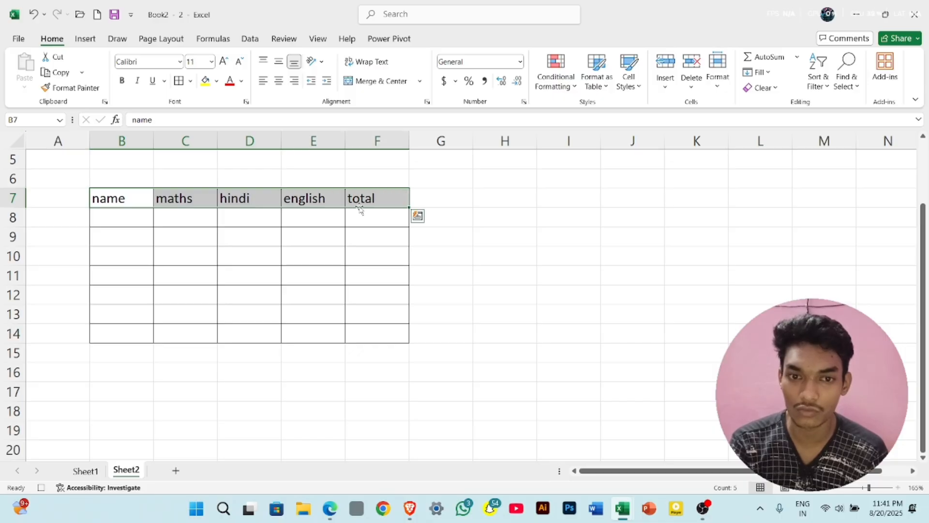
click(217, 81)
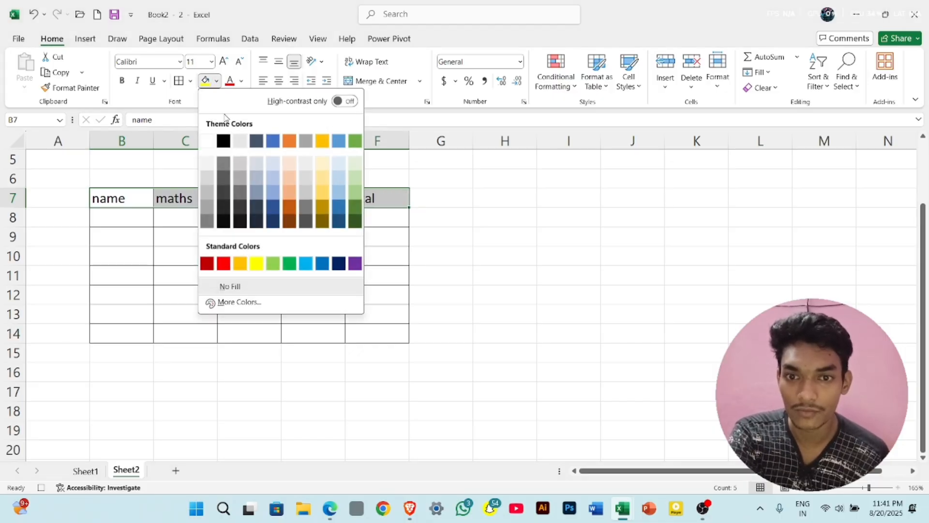
click(289, 207)
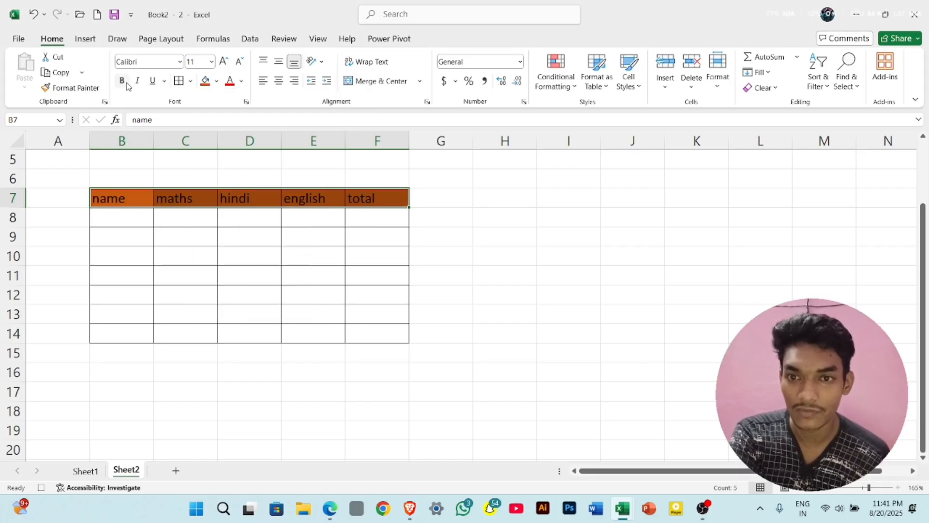
Set the header row's font to Arial Black and center its text horizontally
click(180, 63)
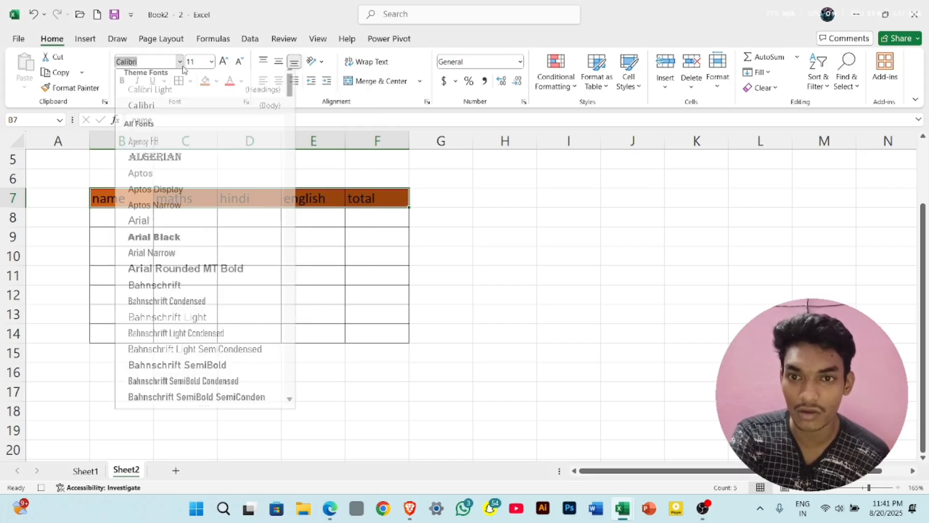
click(180, 245)
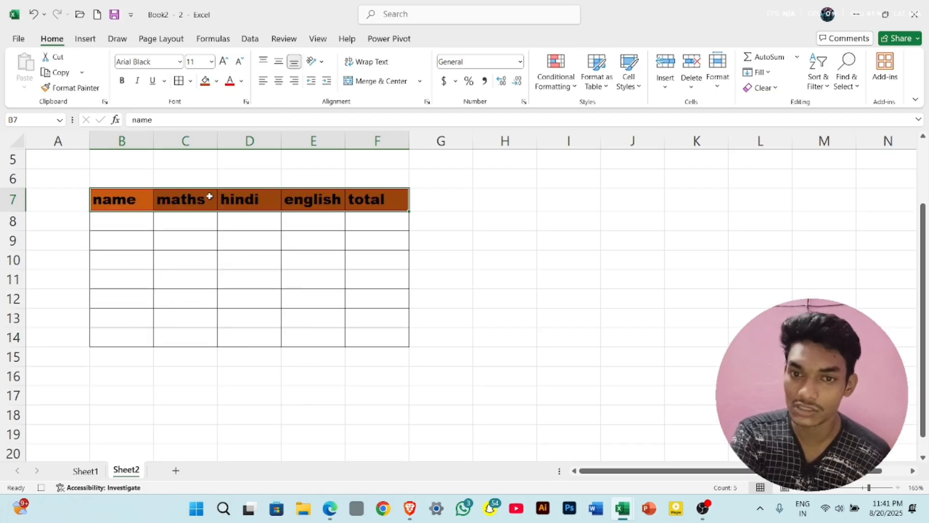
click(279, 81)
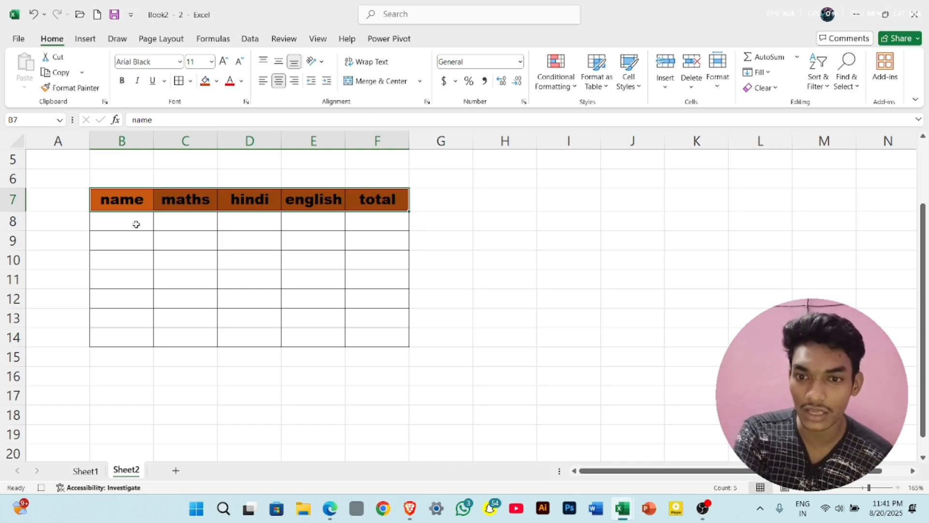
Fill the empty name cells B8:B14 with a light orange theme color, then select cell G10
drag(135, 221, 129, 337)
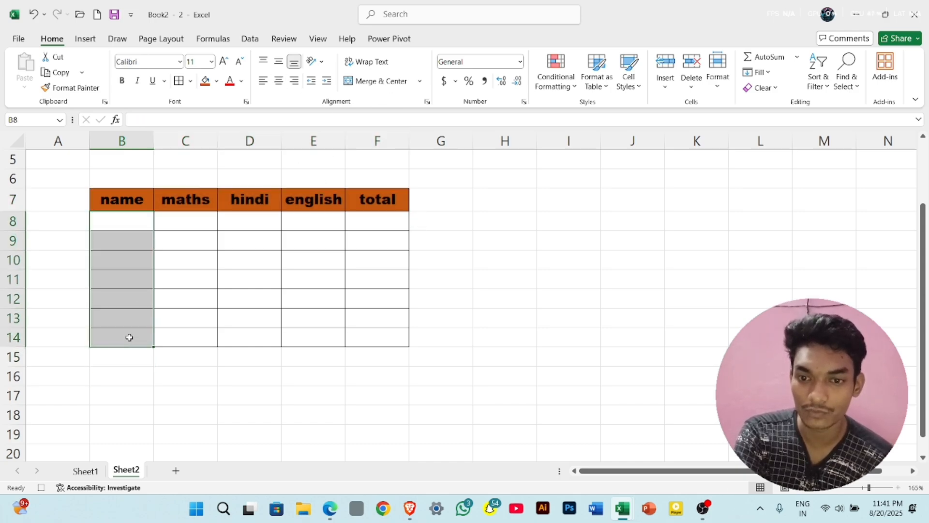
click(216, 82)
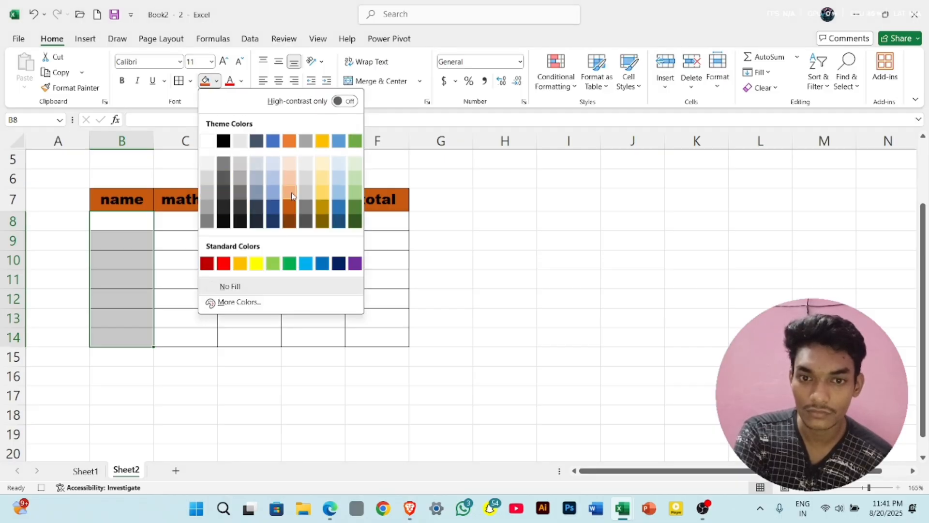
click(290, 178)
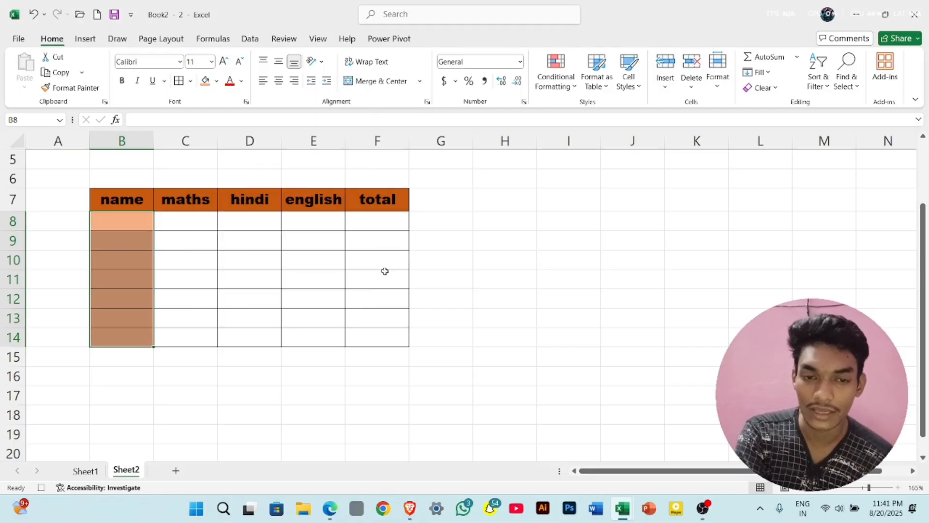
click(451, 269)
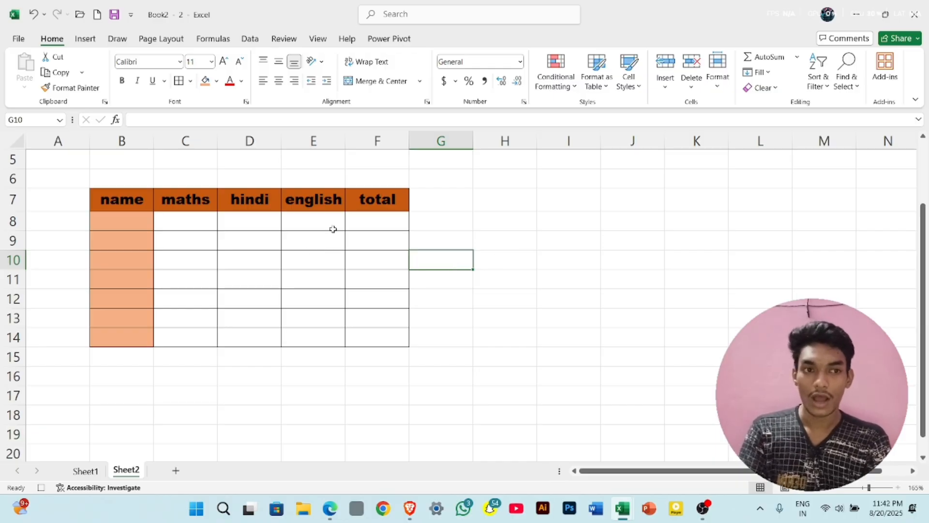
Stop recording the table macro
click(318, 38)
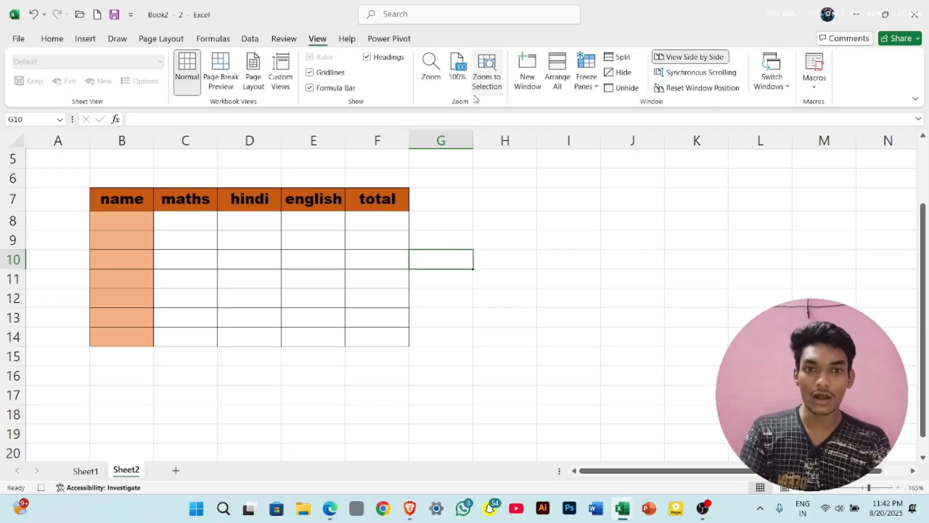
click(807, 91)
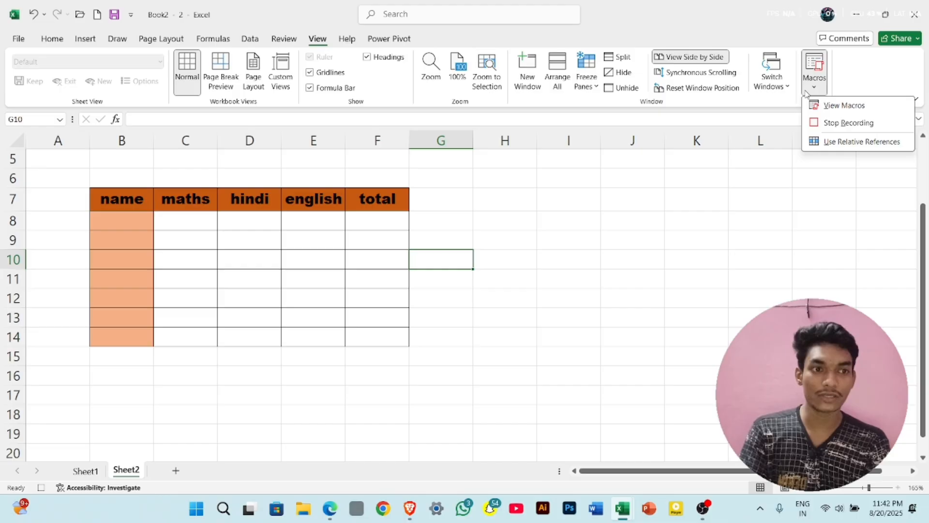
click(846, 123)
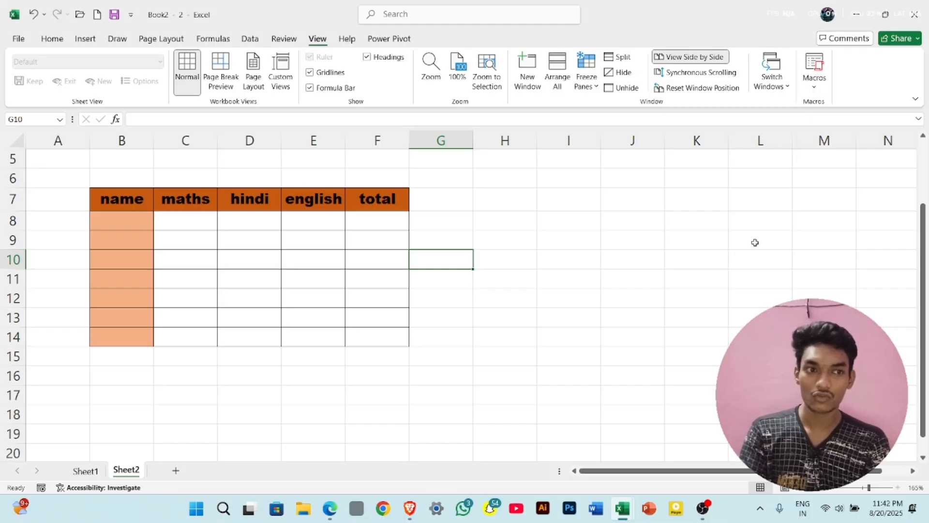
View the list of macros available in all open workbooks, then close it without running one
click(816, 86)
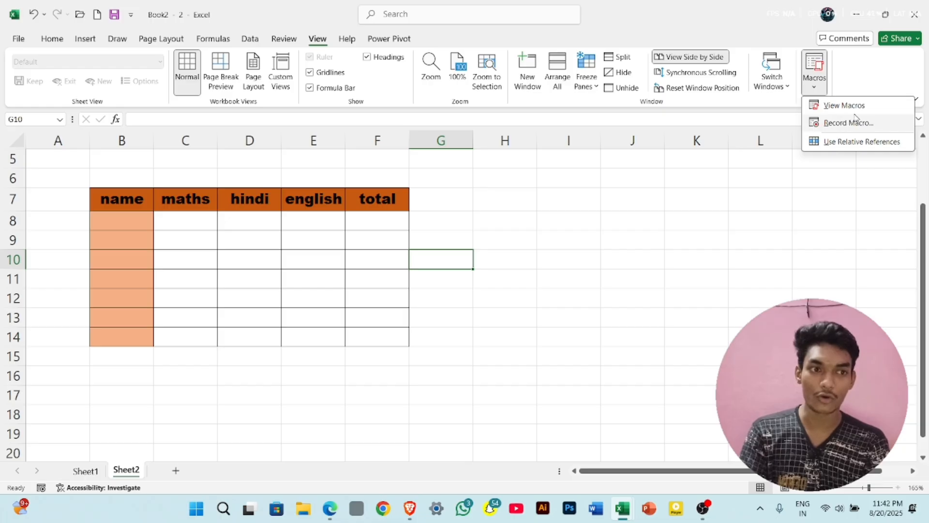
click(845, 106)
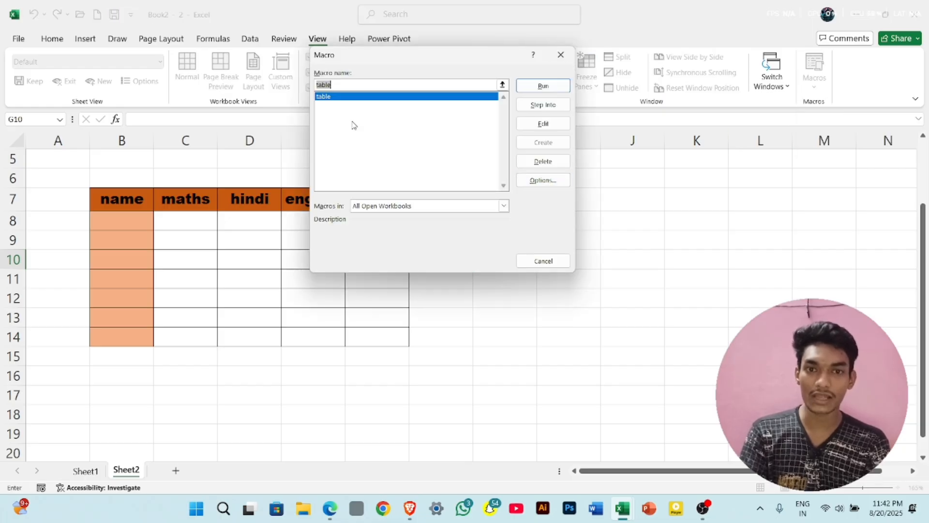
click(560, 55)
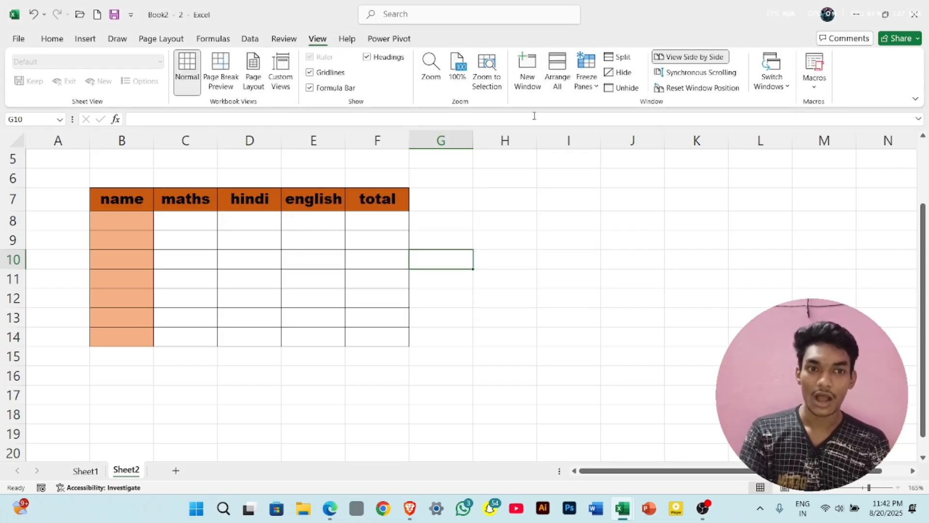
Add a new blank worksheet after Sheet2 and select an empty cell in it
click(176, 471)
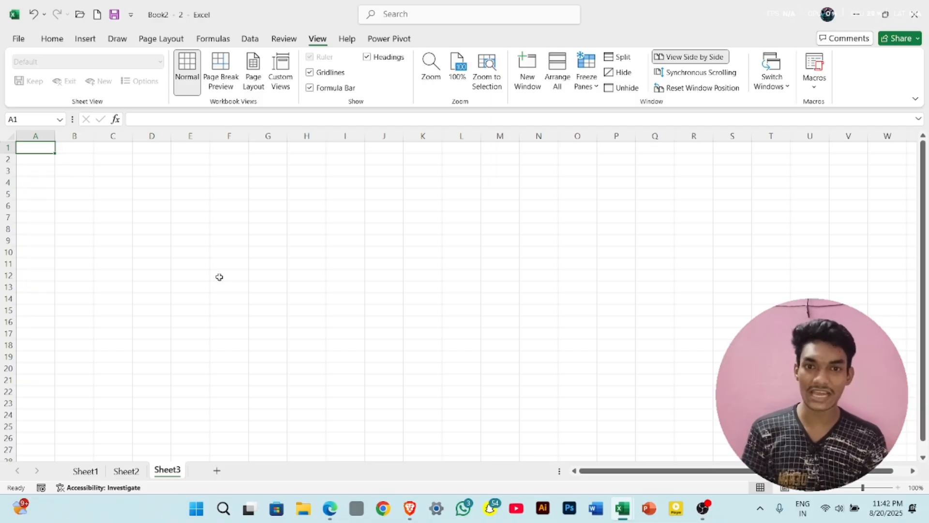
click(148, 187)
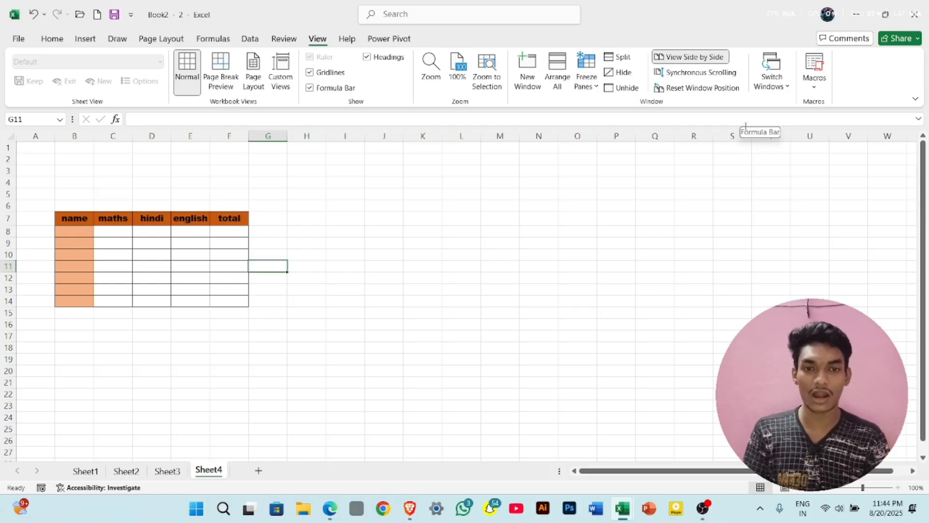
On Sheet4, view the saved table macro in the macro list, close the list and select cell N4
click(815, 75)
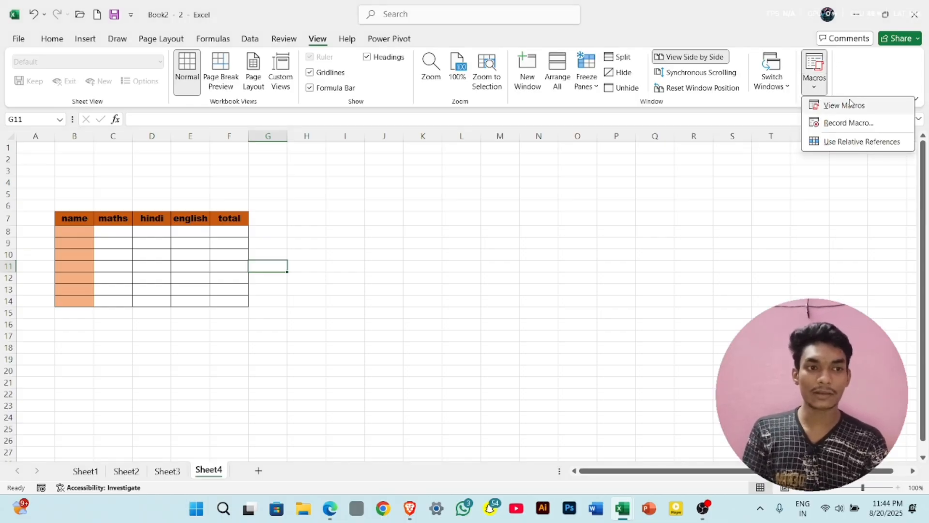
click(850, 104)
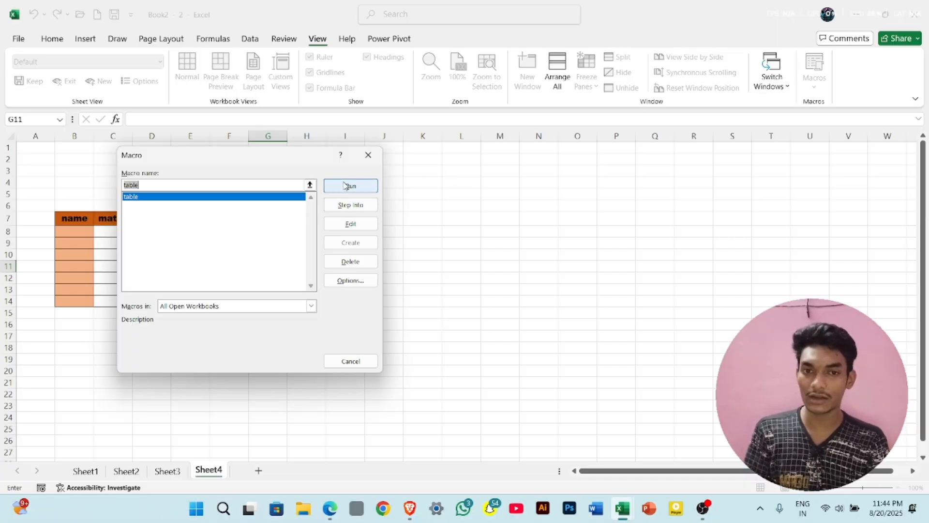
click(369, 156)
click(557, 183)
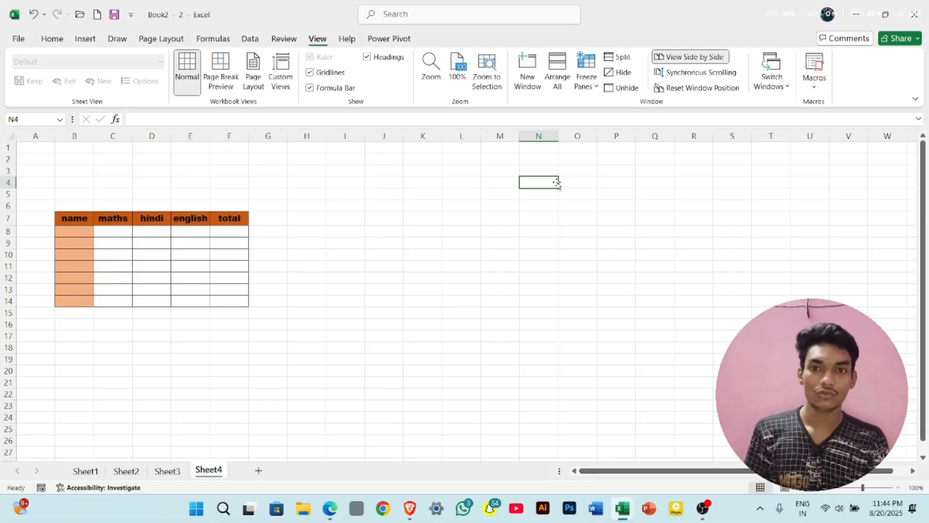